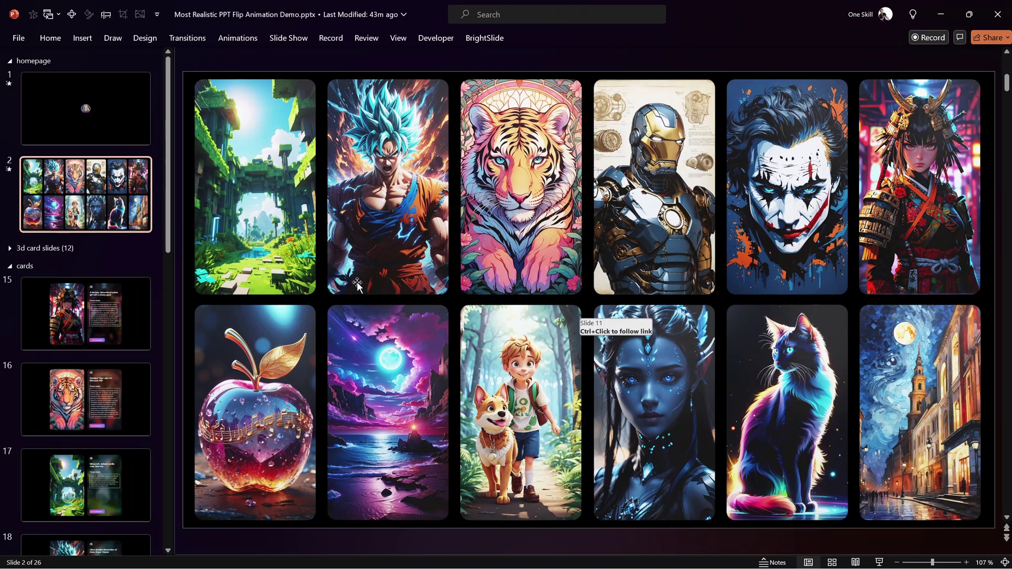
# - Start the slide show from the first slide and open the card gallery through the central logo
pyautogui.click(121, 119)
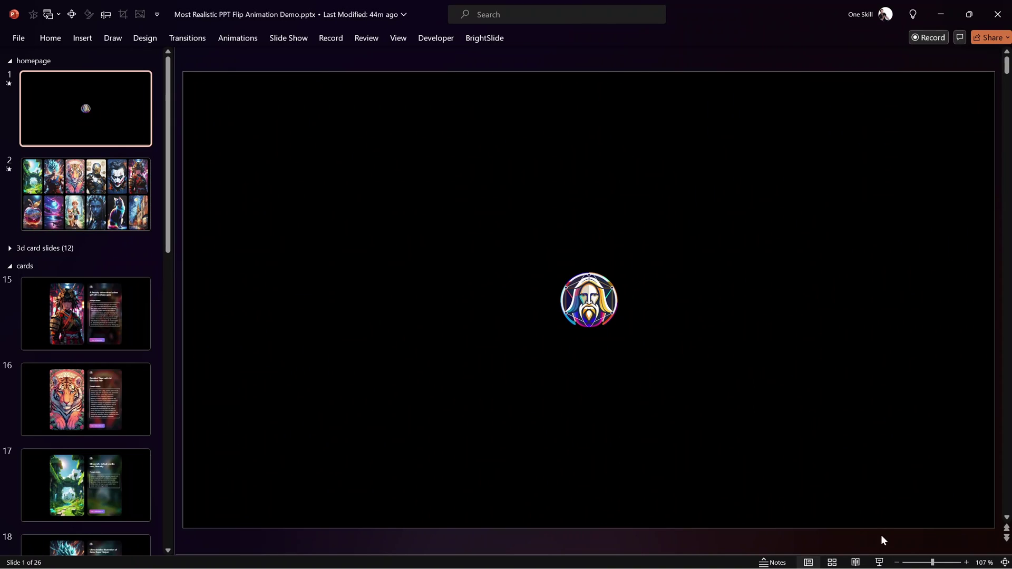
pyautogui.click(879, 562)
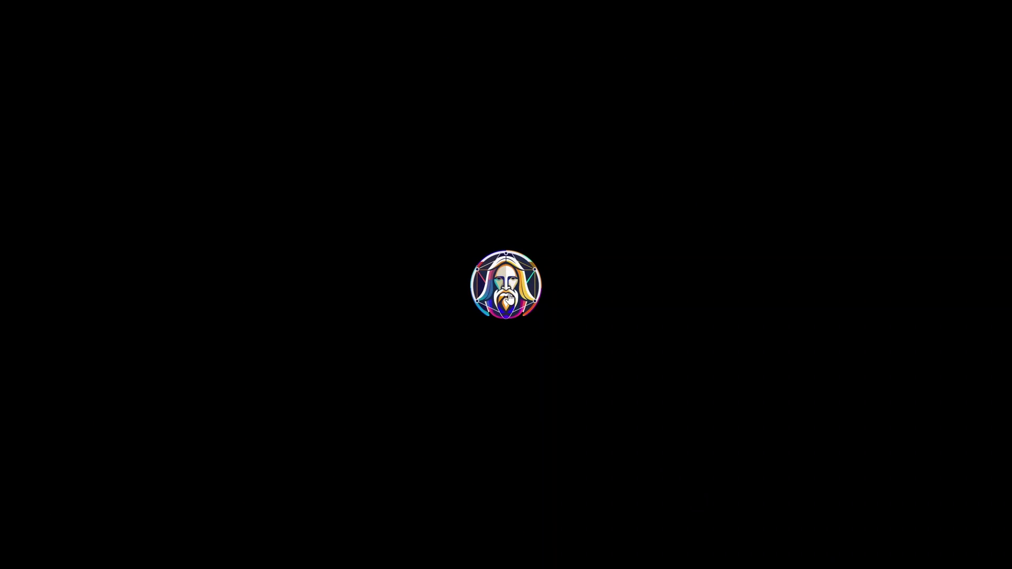
pyautogui.click(509, 292)
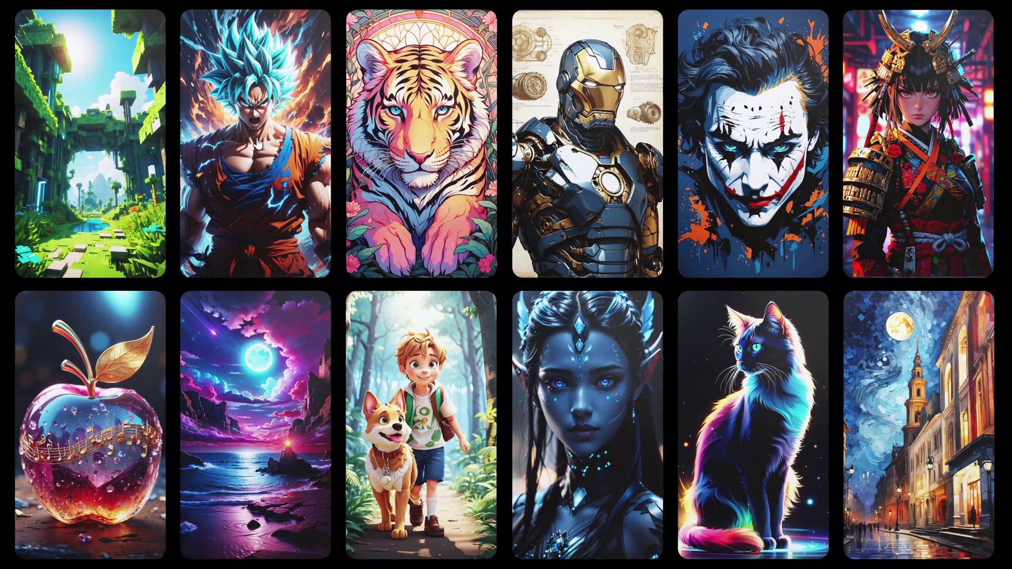
# - Play the flip animations of the Goku, Iron Man and neon moonlit sea cards, returning each one to the gallery
pyautogui.click(257, 138)
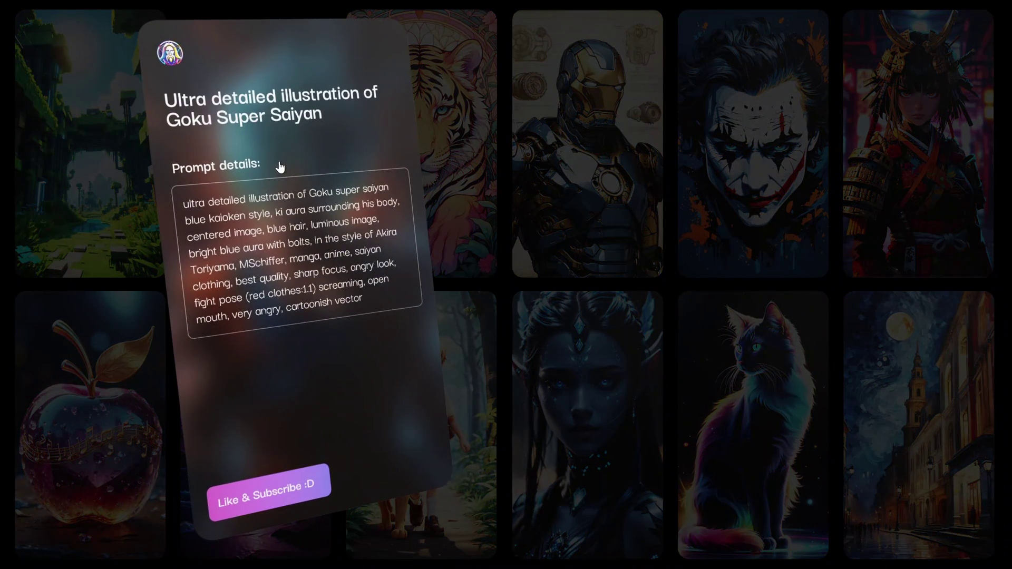
pyautogui.click(280, 160)
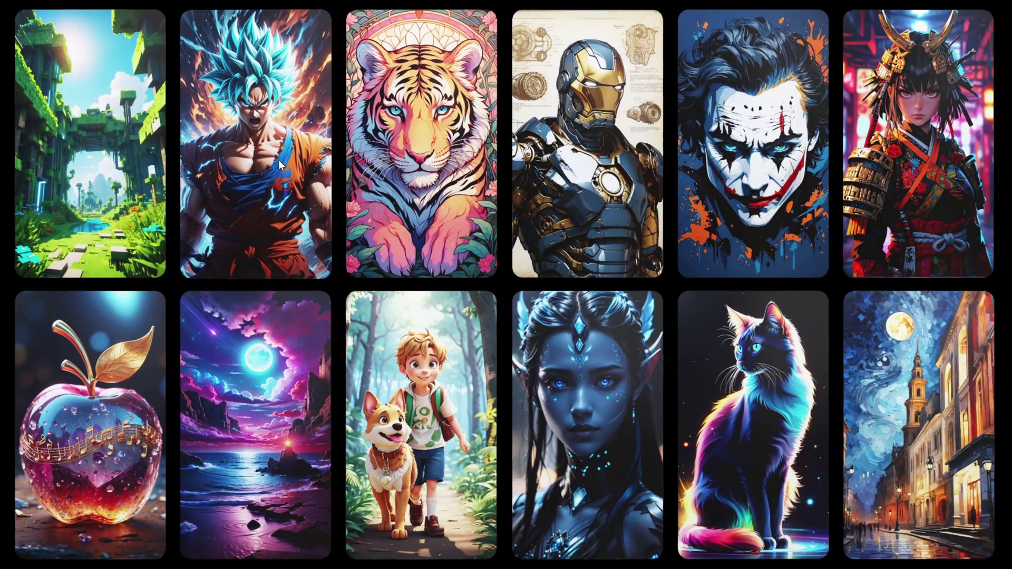
pyautogui.click(581, 157)
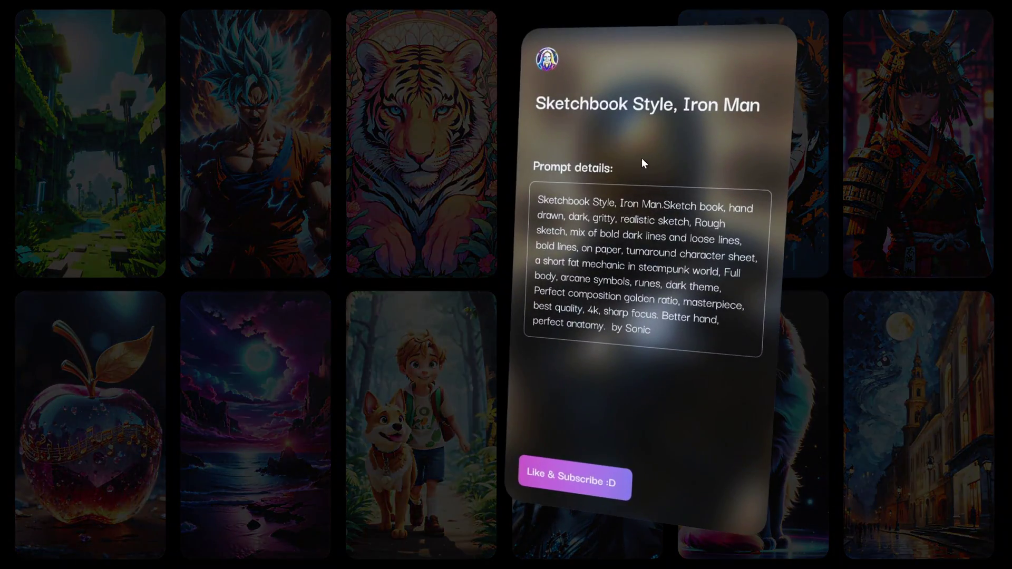
pyautogui.click(641, 156)
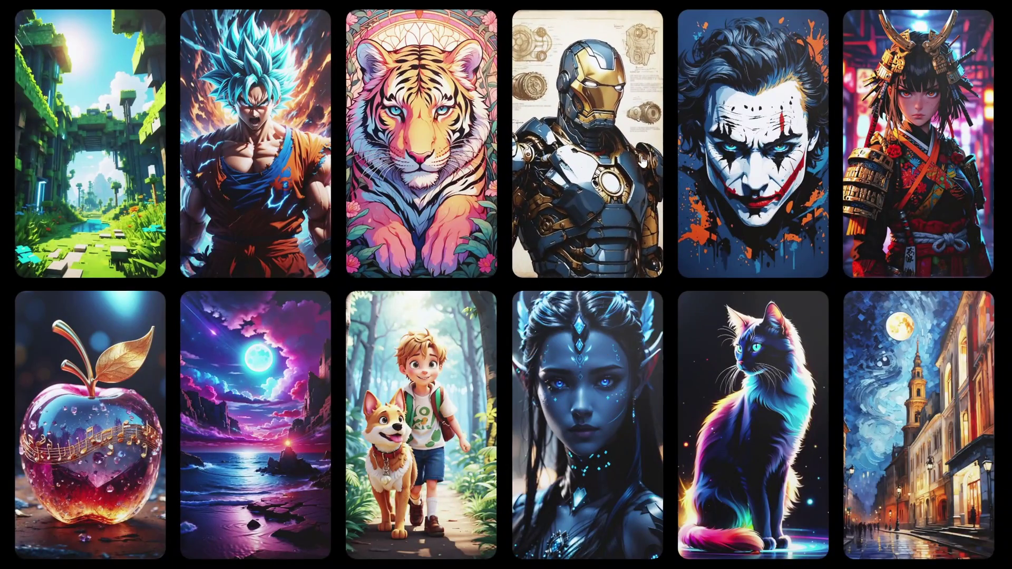
pyautogui.click(269, 365)
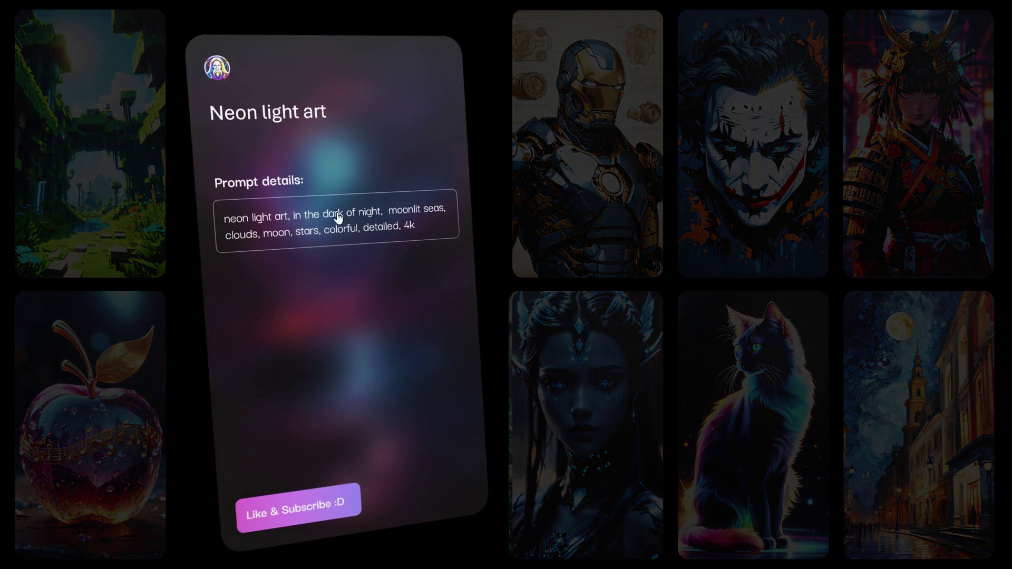
pyautogui.click(343, 170)
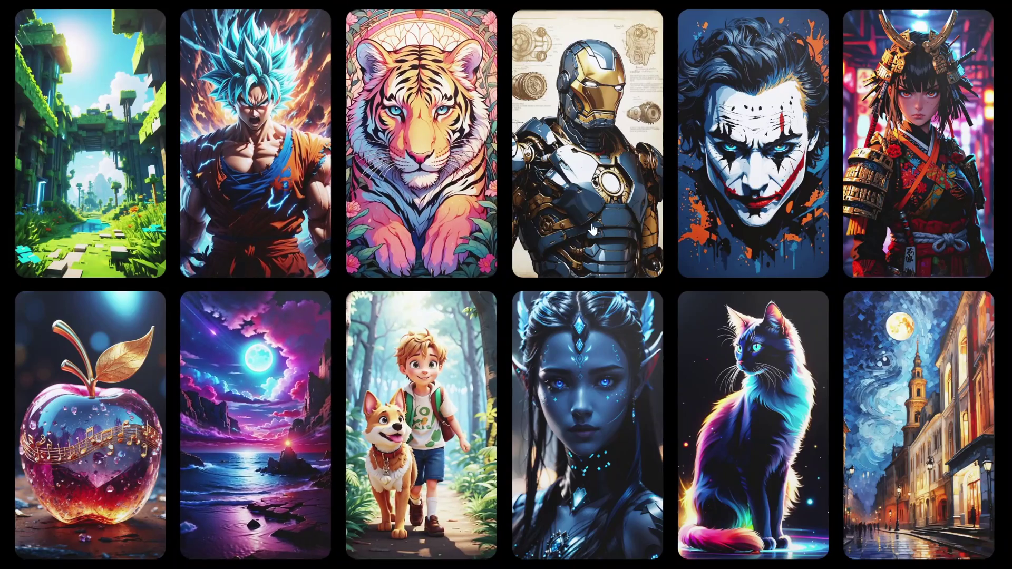
# - Preview the flip animations of the Joker, blue avatar, green block landscape and starry city cards in the gallery
pyautogui.click(764, 139)
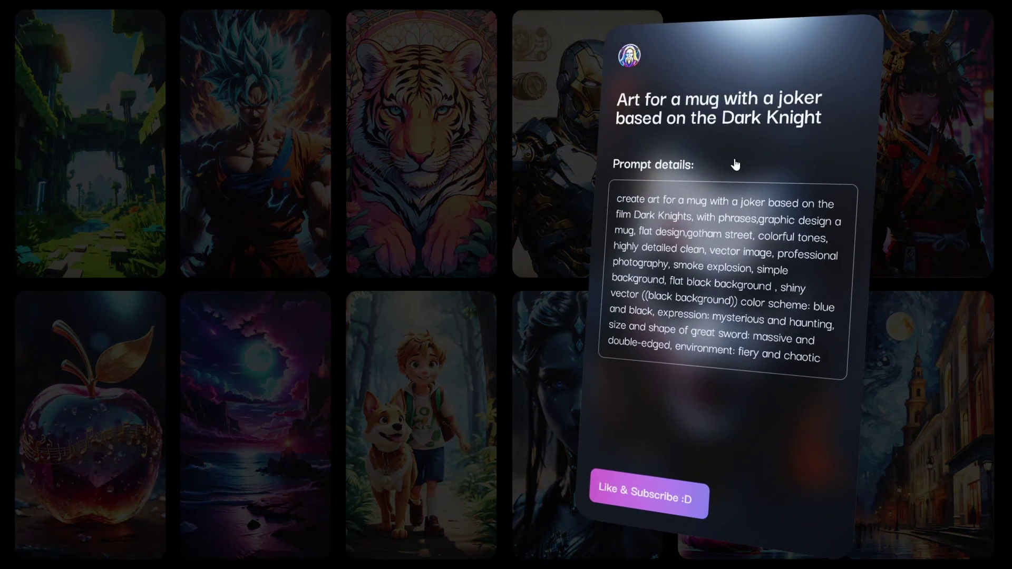
pyautogui.click(737, 163)
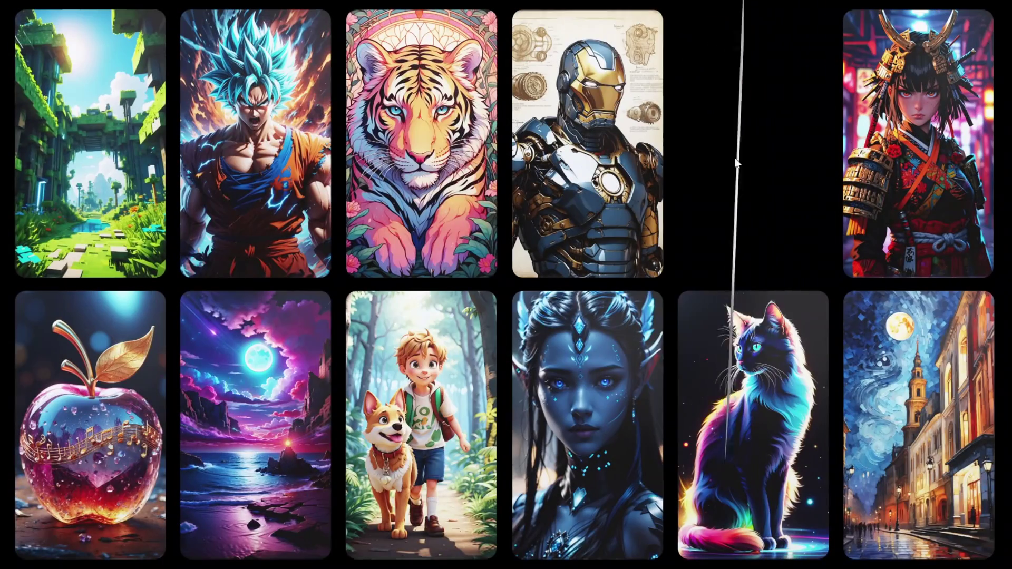
pyautogui.click(594, 385)
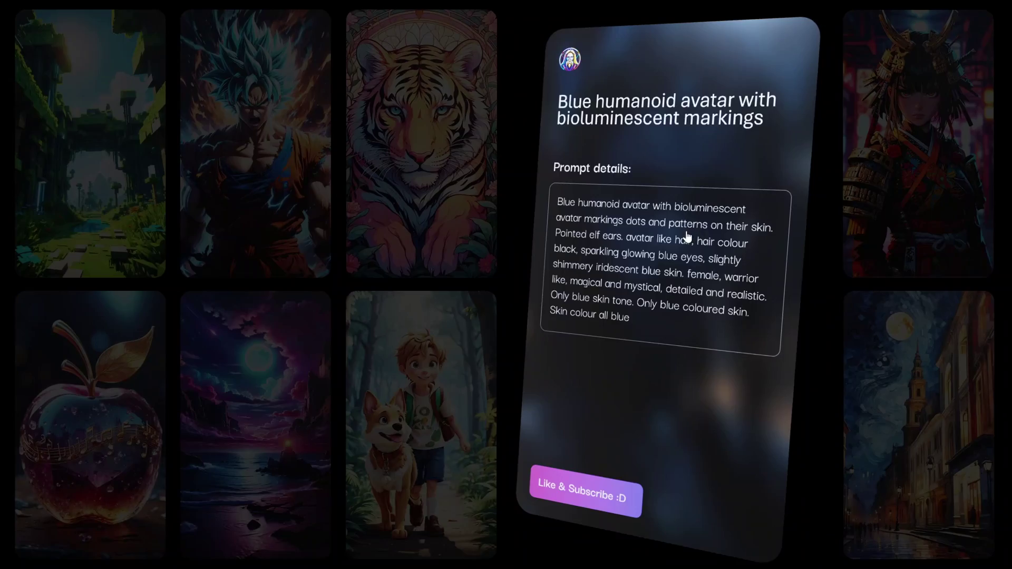
pyautogui.click(688, 234)
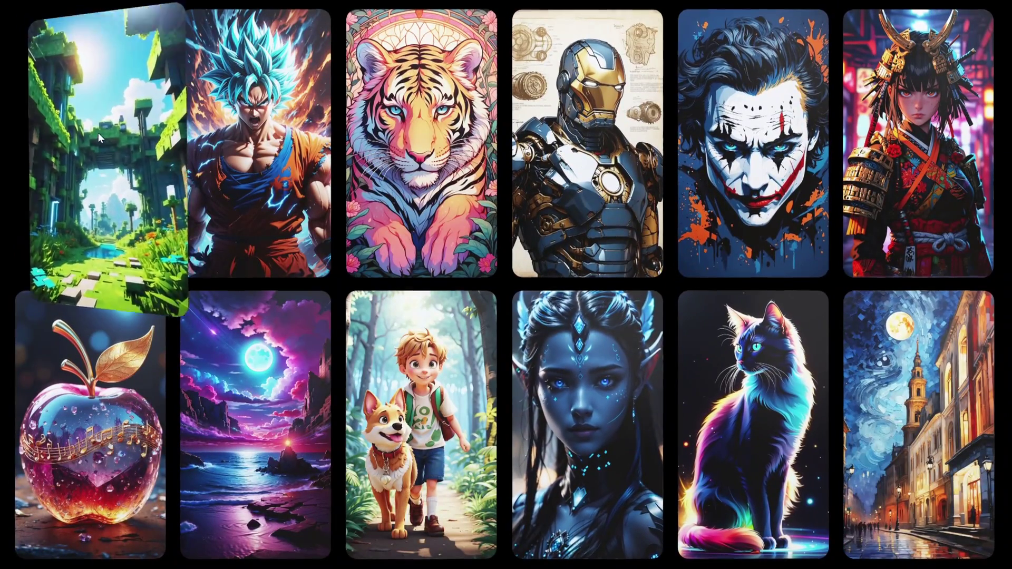
pyautogui.click(98, 133)
pyautogui.click(220, 152)
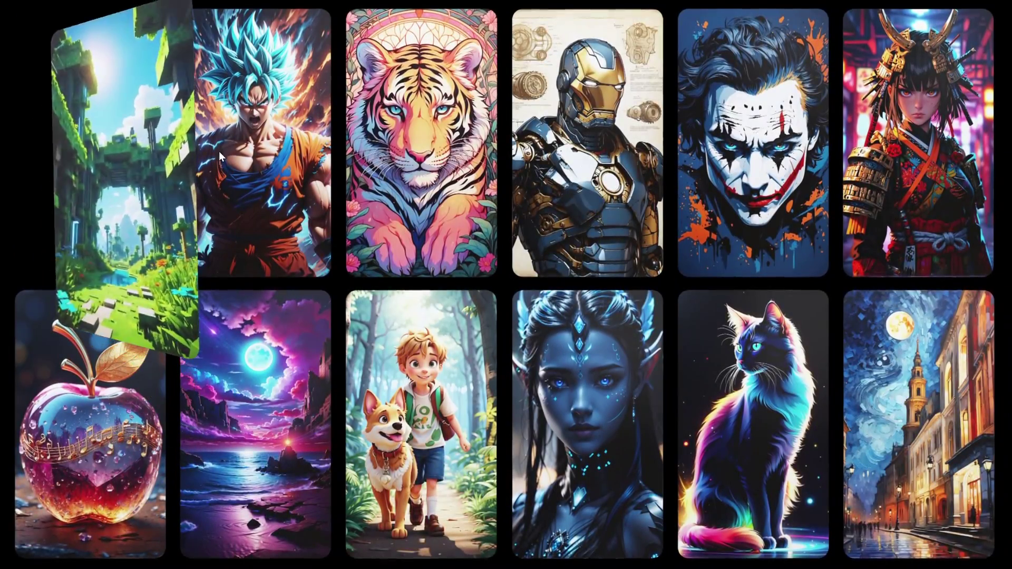
pyautogui.click(903, 381)
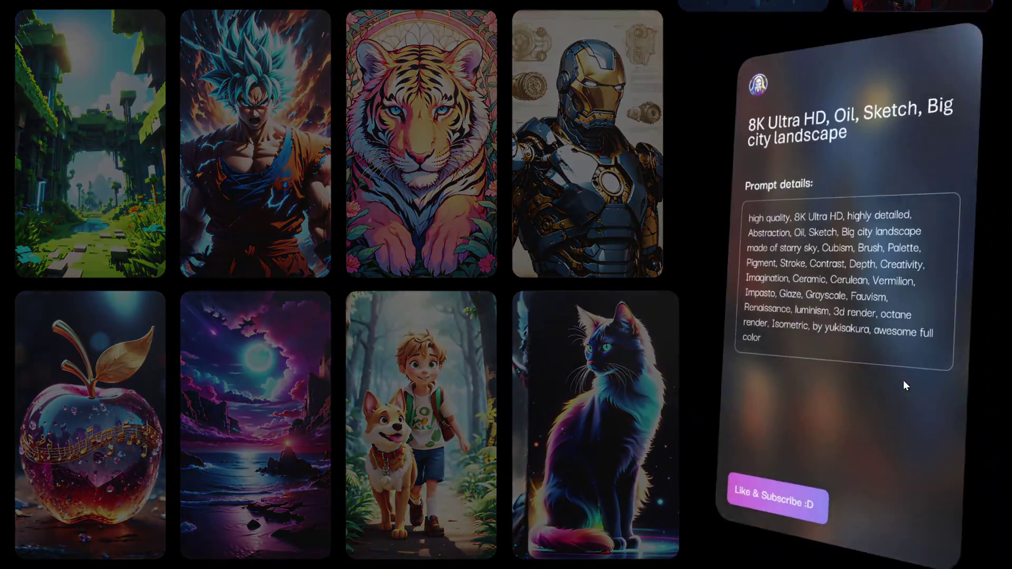
pyautogui.click(832, 152)
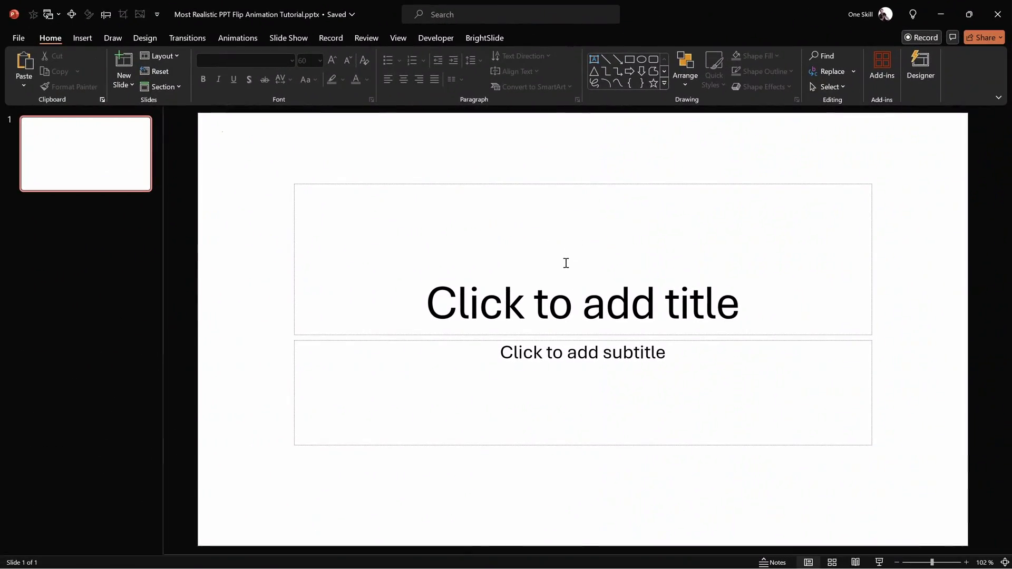
# - Switch the slide to the Blank layout and fill its background with solid black
pyautogui.click(177, 56)
pyautogui.click(178, 220)
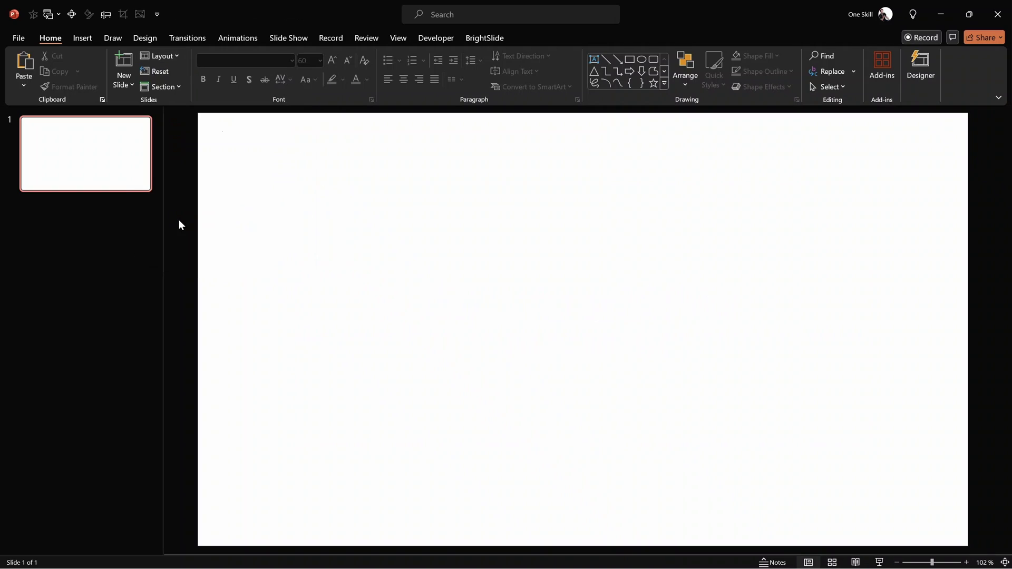
pyautogui.rightClick(554, 284)
pyautogui.click(616, 424)
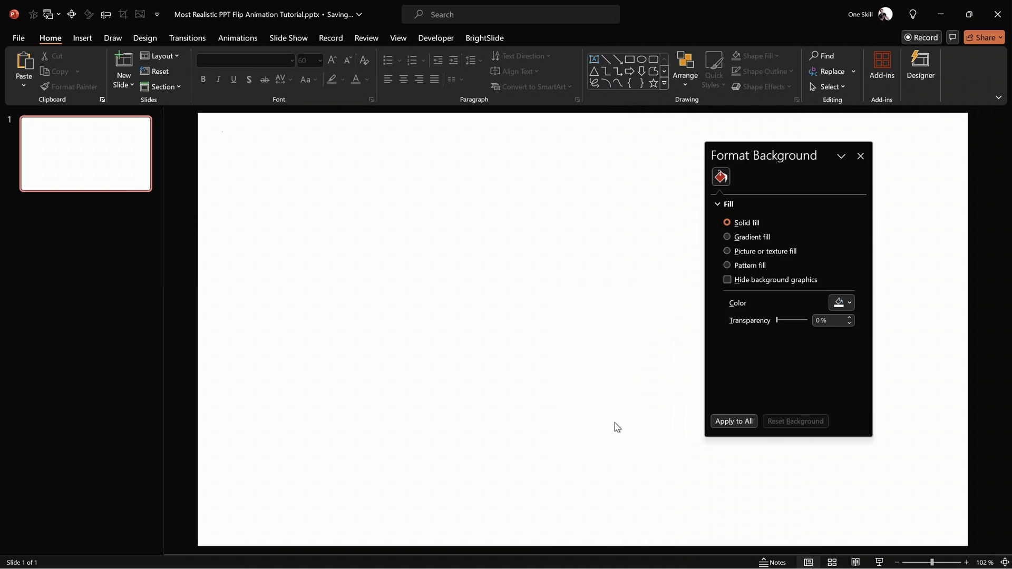
pyautogui.click(842, 303)
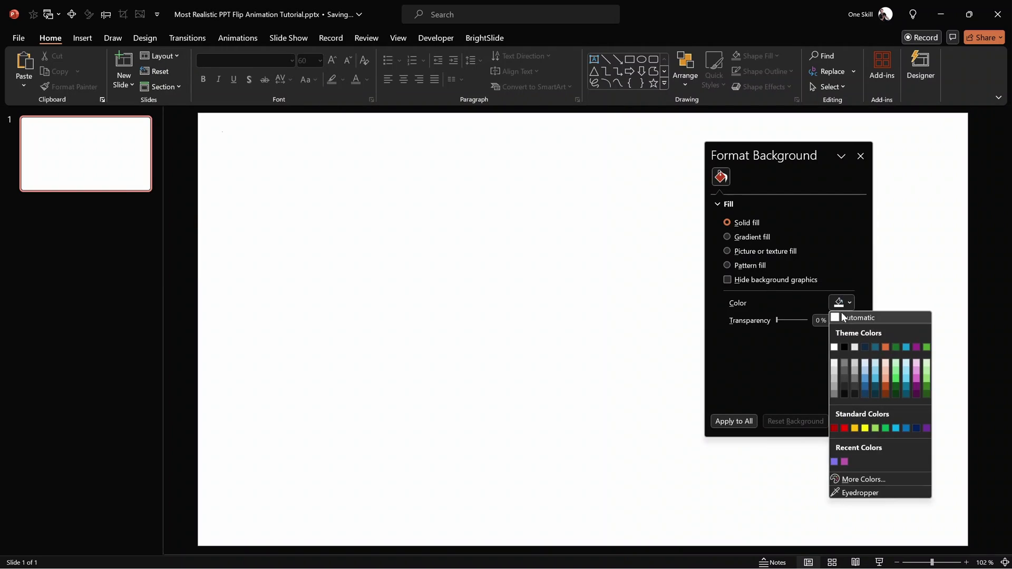
pyautogui.click(844, 349)
pyautogui.click(861, 156)
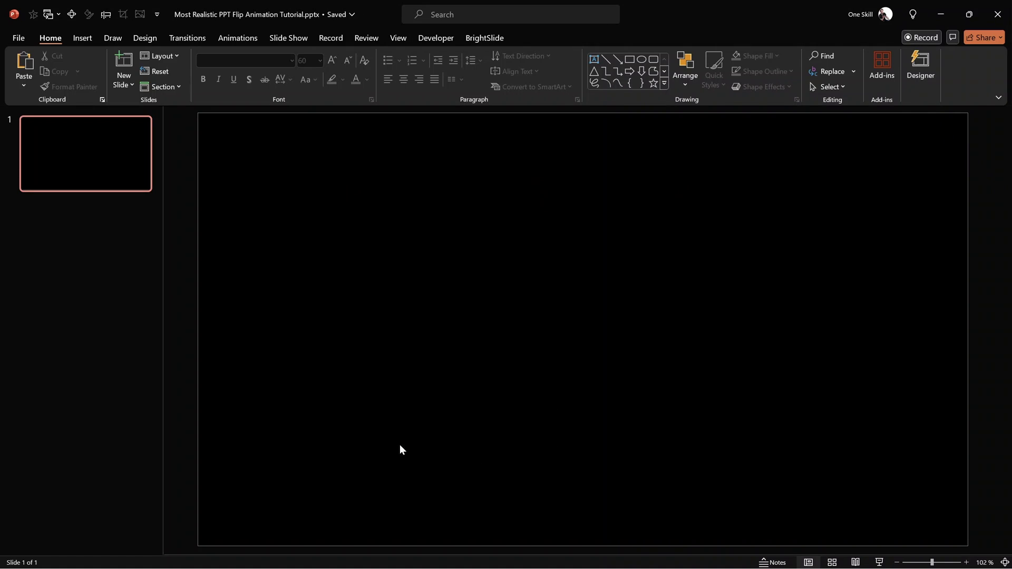
# - Draw an upright rounded rectangle about 13.85 cm high and 8.72 cm wide on the slide
pyautogui.click(83, 40)
pyautogui.click(233, 84)
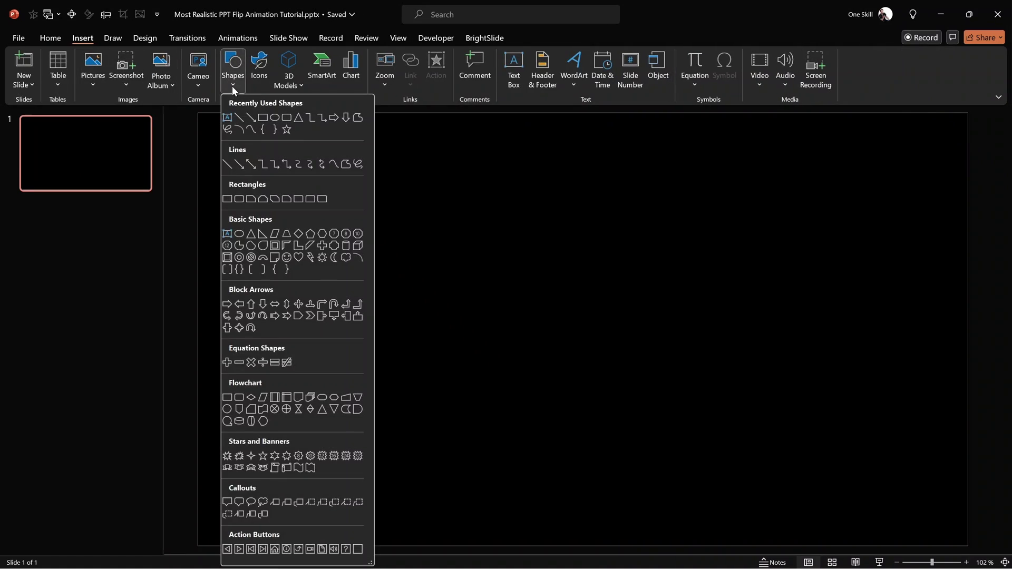
pyautogui.click(286, 117)
pyautogui.moveTo(356, 172); pyautogui.dragTo(554, 487)
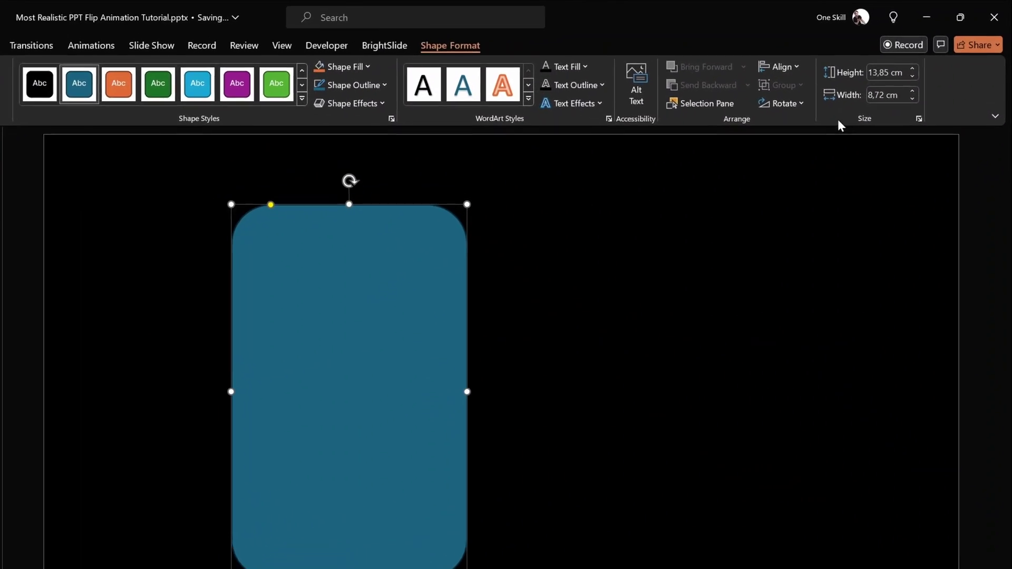
# - Resize the rounded rectangle to 16 cm high and 9 cm wide, and move it slightly up and to the right
pyautogui.click(911, 62)
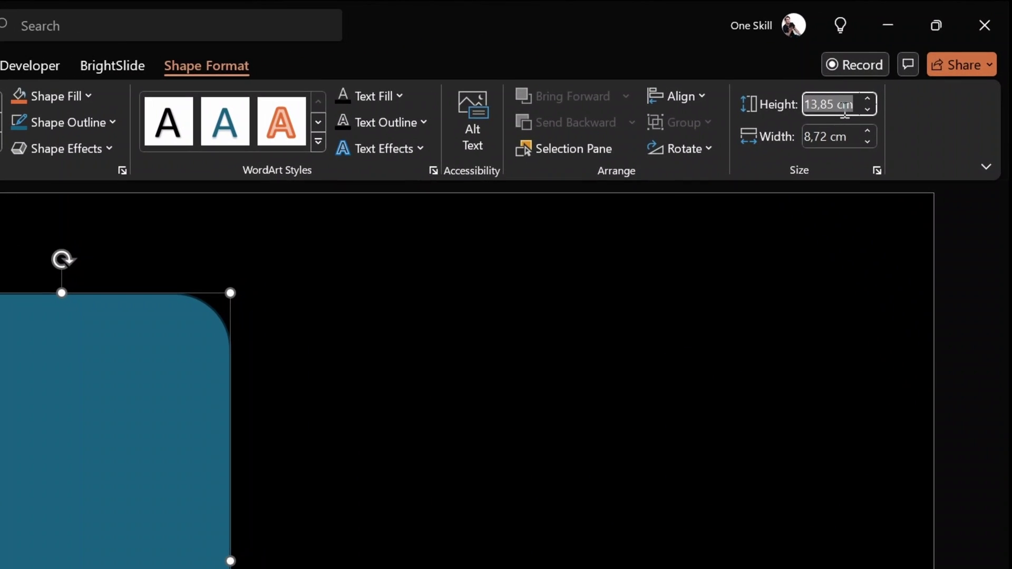
pyautogui.write('16')
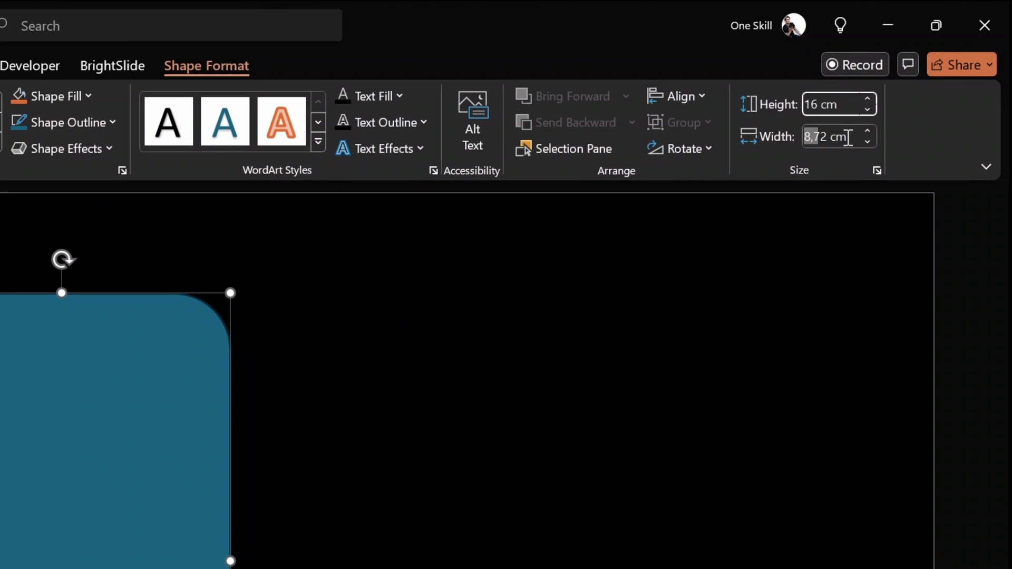
pyautogui.click(849, 136)
pyautogui.write('9')
pyautogui.press('Return')
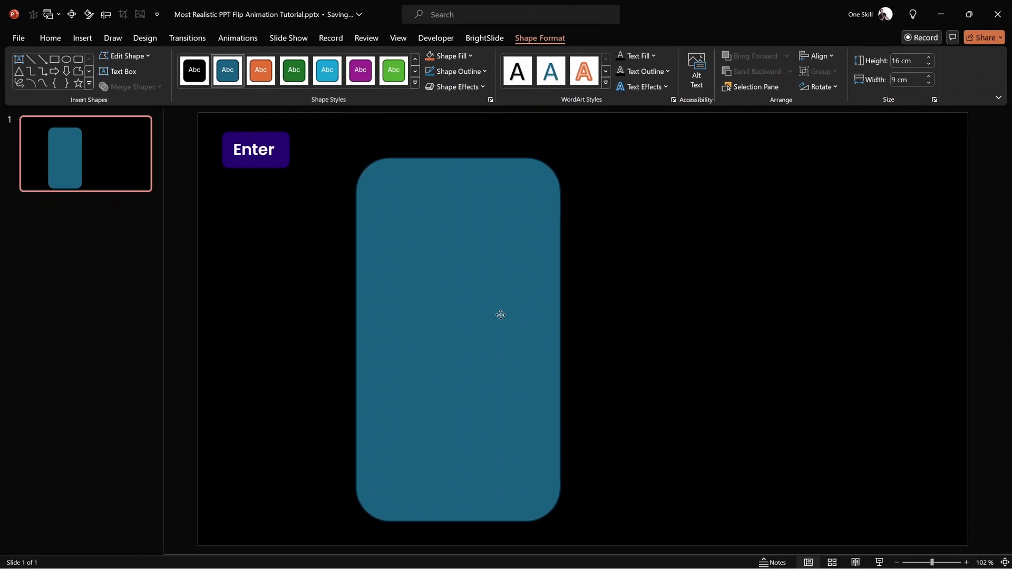
pyautogui.moveTo(501, 315); pyautogui.dragTo(529, 296)
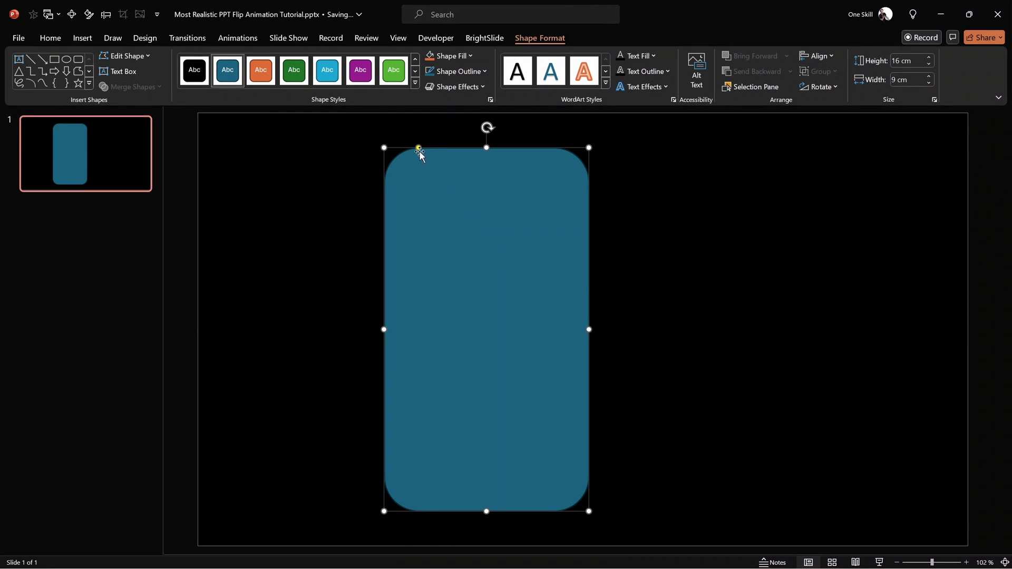
# - Reduce the corner rounding of the rounded rectangle and remove its outline
pyautogui.moveTo(419, 149); pyautogui.dragTo(397, 150)
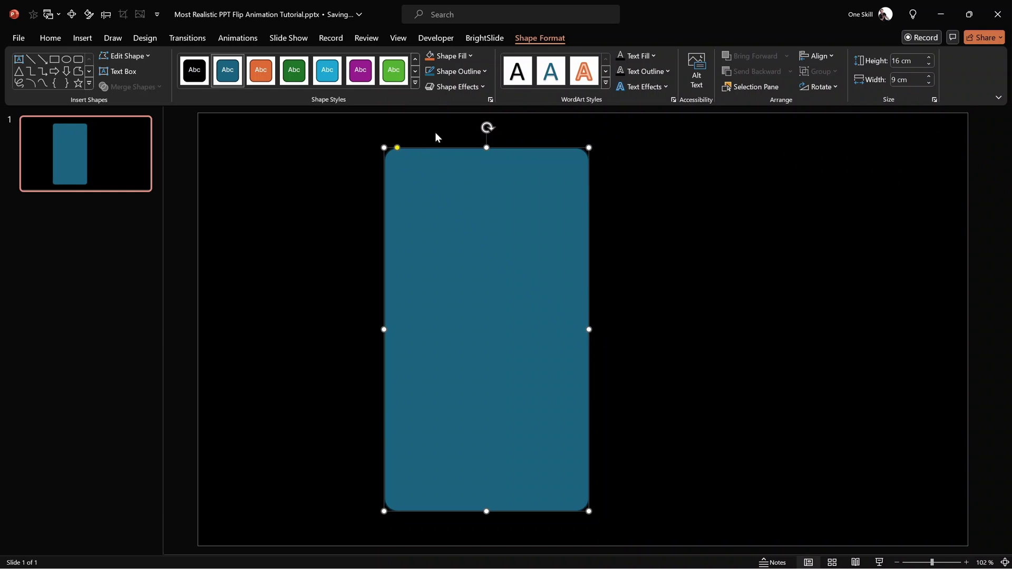
pyautogui.click(480, 74)
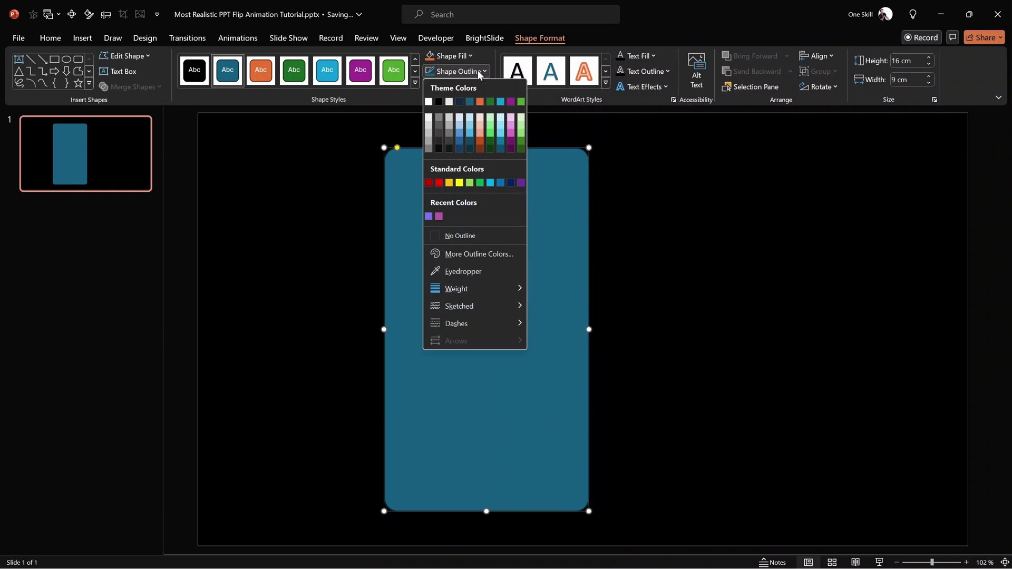
pyautogui.click(459, 235)
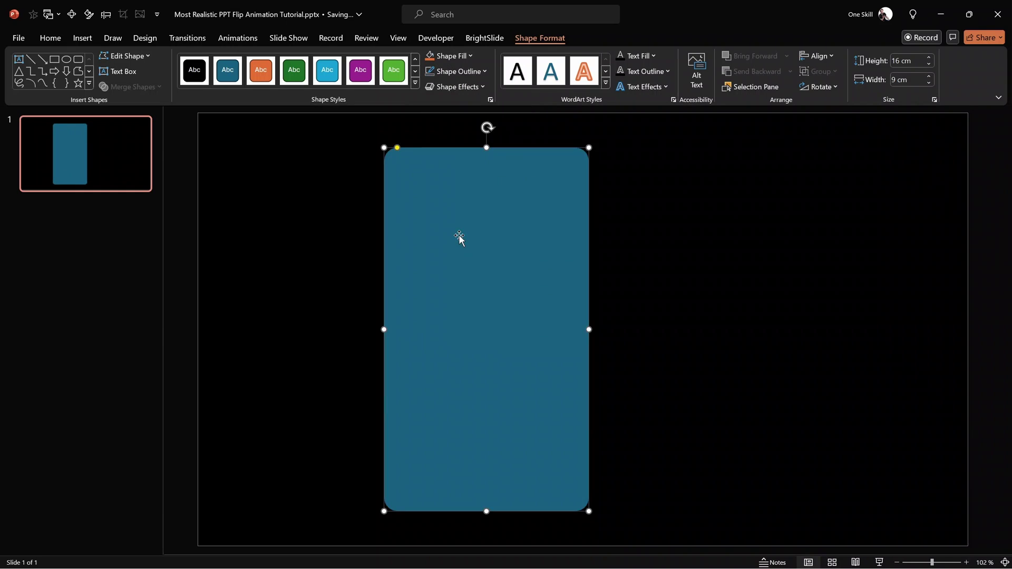
# - Change the rounded rectangle's fill type to Picture or texture fill in its shape formatting settings
pyautogui.rightClick(482, 214)
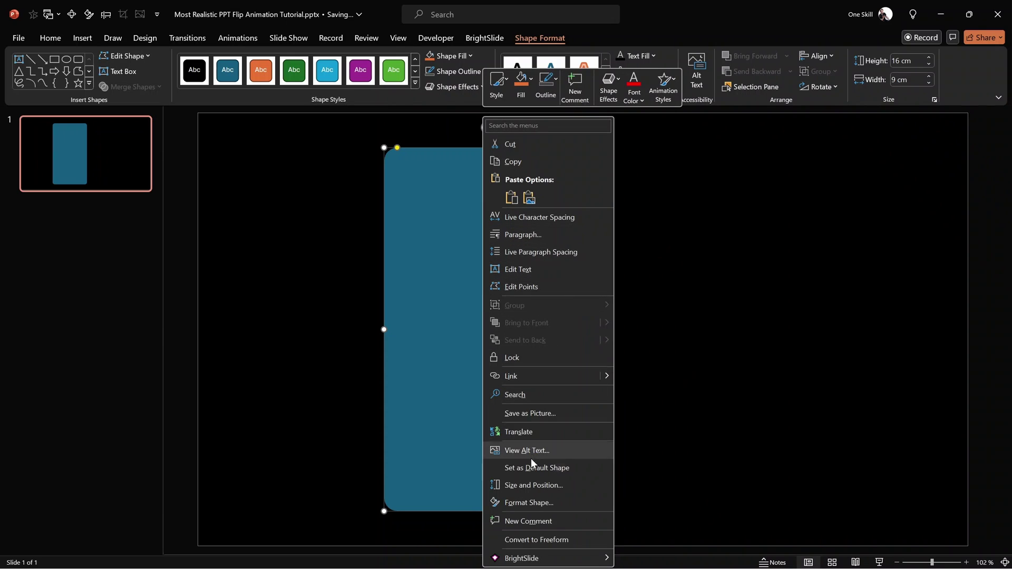
pyautogui.click(526, 502)
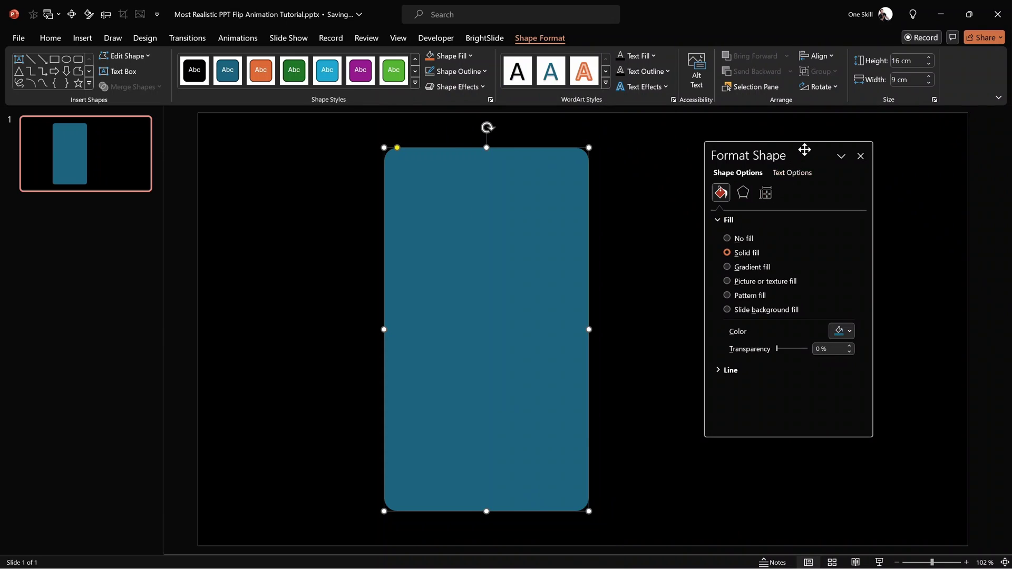
pyautogui.moveTo(804, 151); pyautogui.dragTo(756, 150)
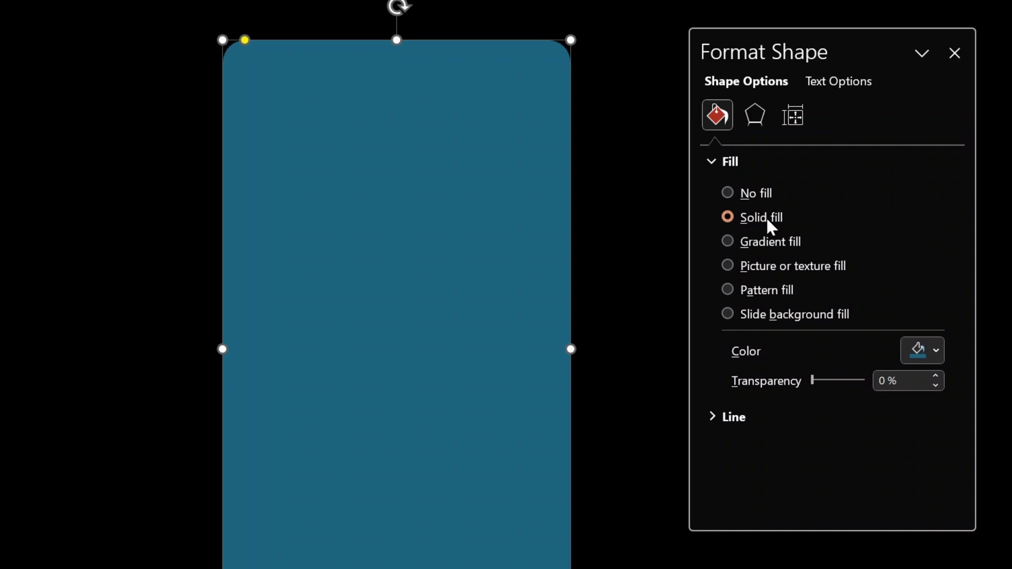
pyautogui.click(728, 266)
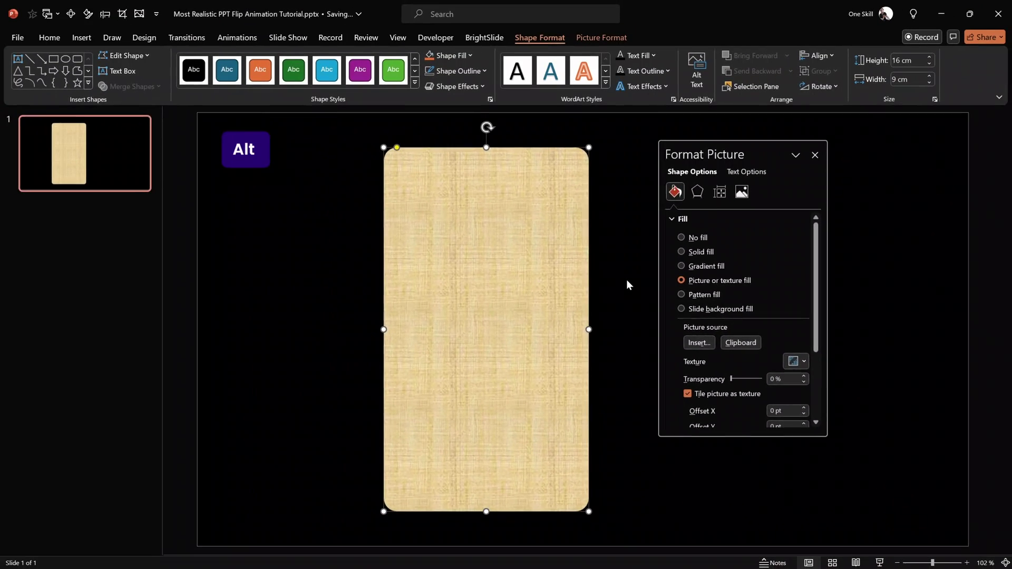
# - Switch to Leonardo.Ai in the browser and copy the full-size image of the anime girl in samurai armor from the Liked Feed
pyautogui.hotkey('alt', 'Tab')
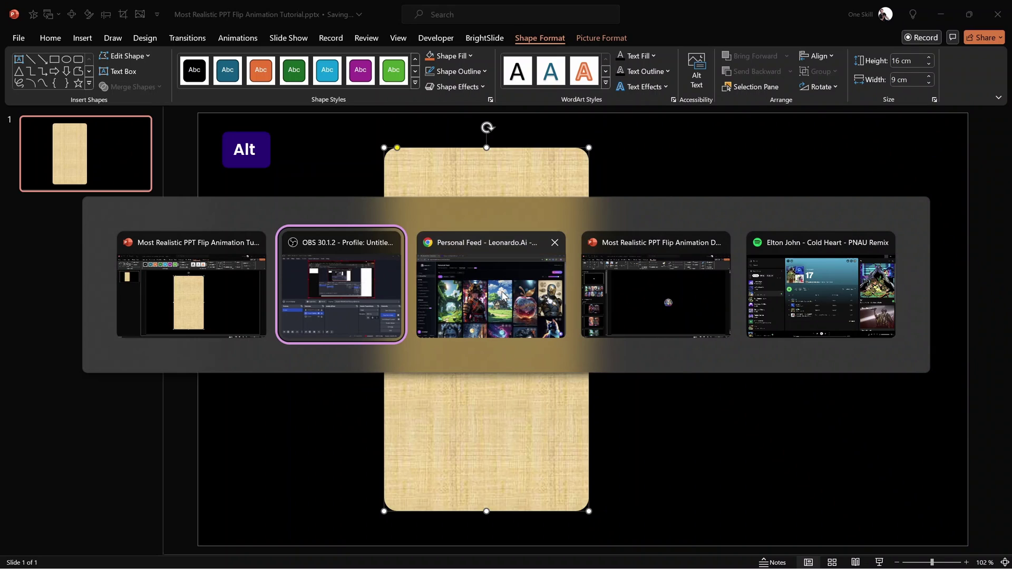
pyautogui.press('Tab')
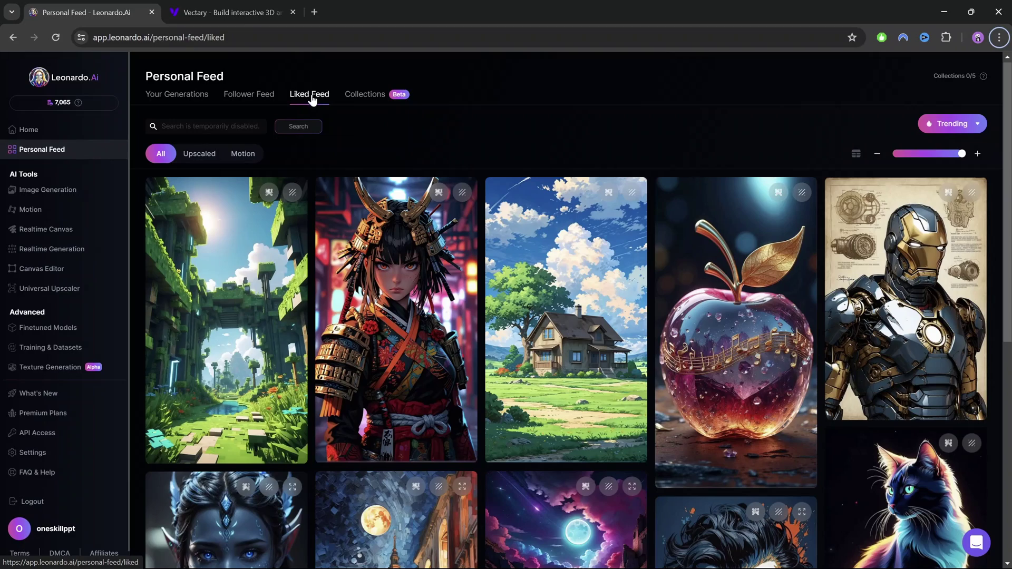
pyautogui.moveTo(1005, 168)
pyautogui.mouseDown()
pyautogui.moveTo(1008, 396)
pyautogui.moveTo(1006, 174)
pyautogui.mouseUp()
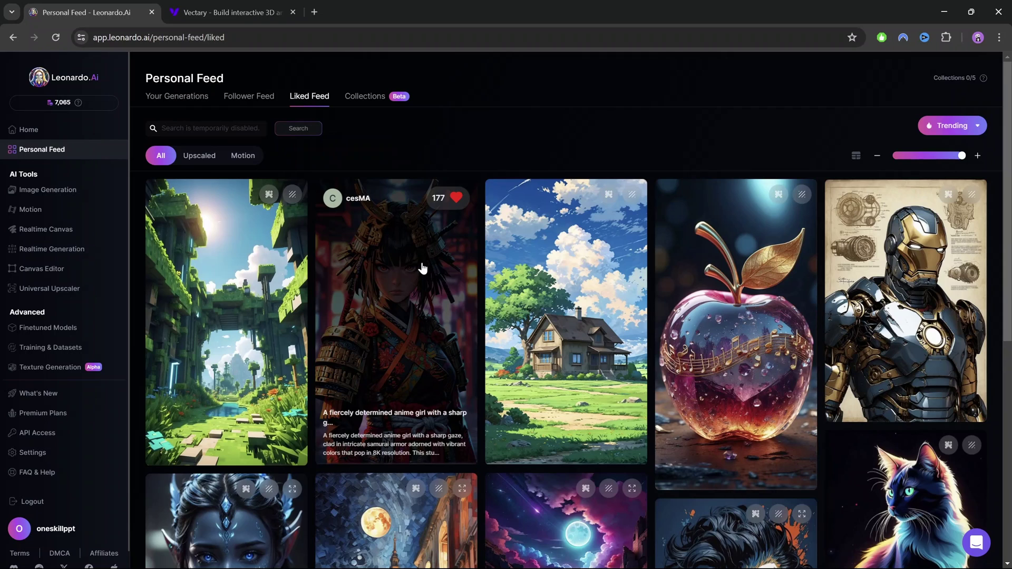
pyautogui.click(422, 269)
pyautogui.click(416, 232)
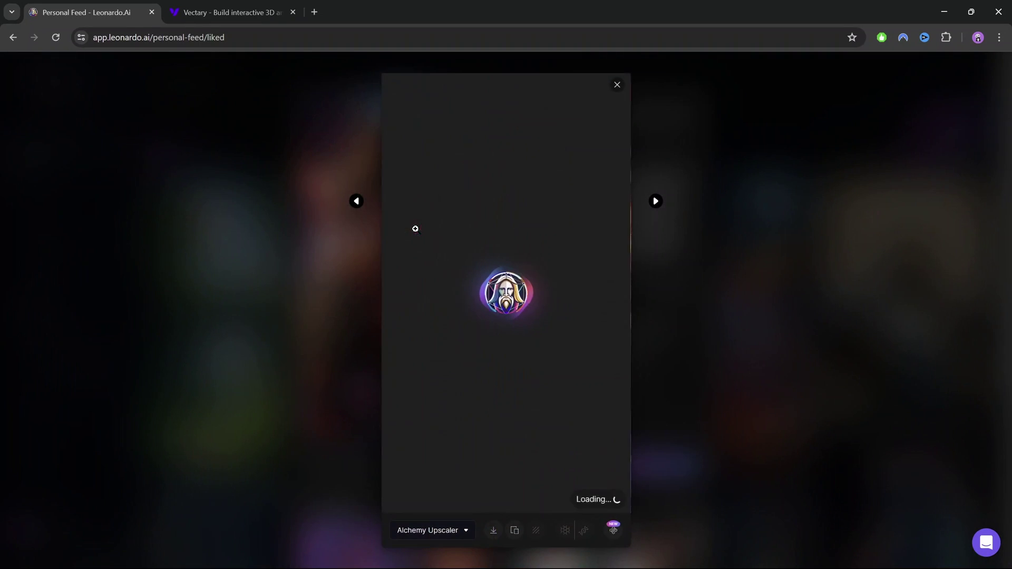
pyautogui.click(494, 228)
pyautogui.rightClick(489, 256)
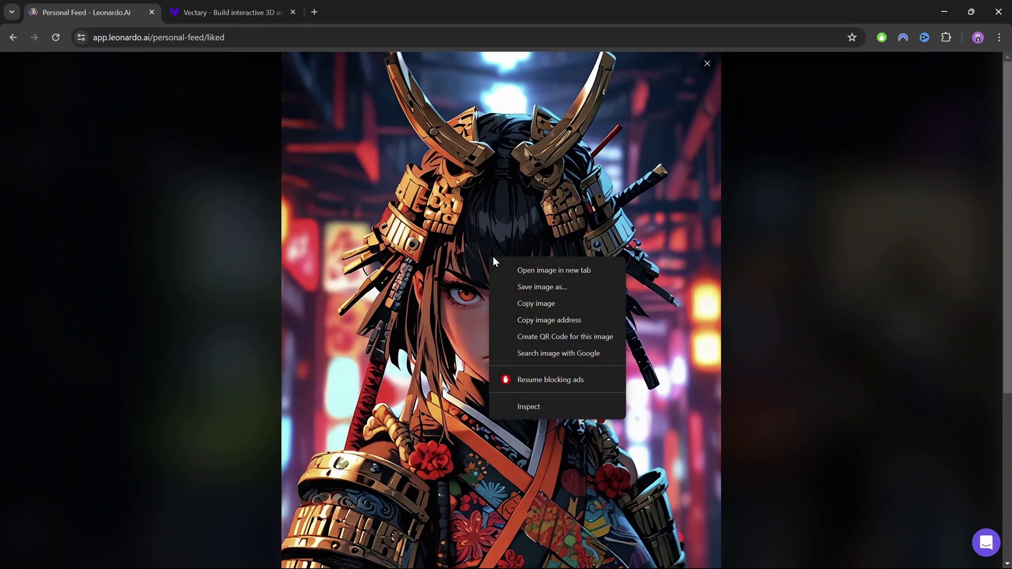
pyautogui.click(531, 302)
# - Return to the PowerPoint tutorial presentation and fill the rounded rectangle with the copied image from the clipboard
pyautogui.hotkey('alt', 'Tab')
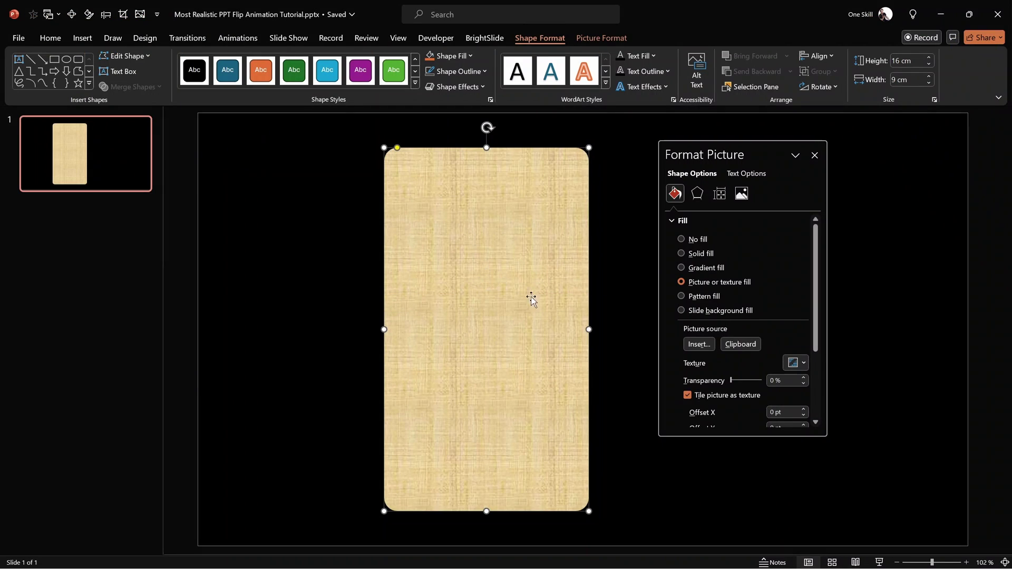
pyautogui.click(739, 344)
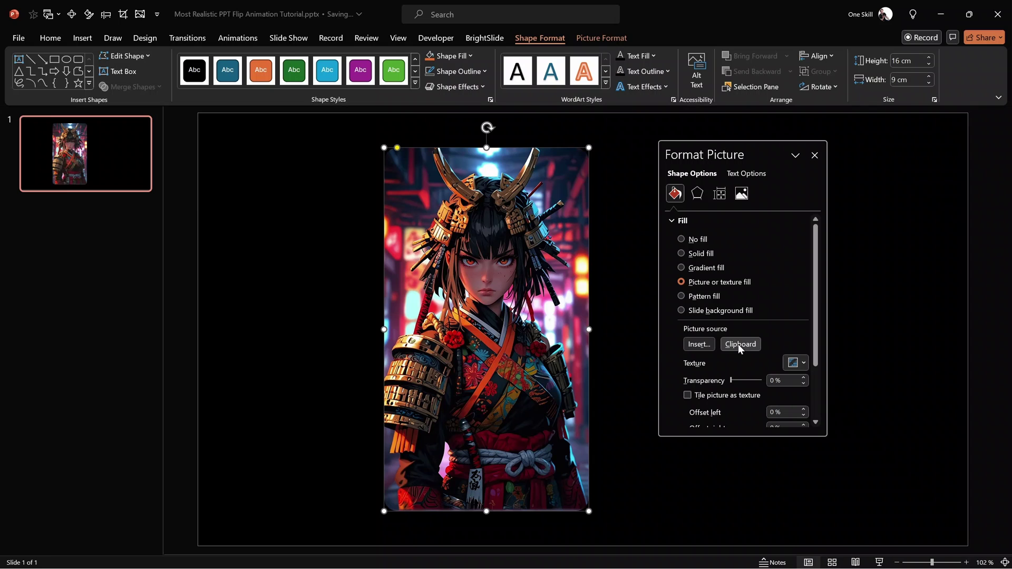
pyautogui.click(815, 155)
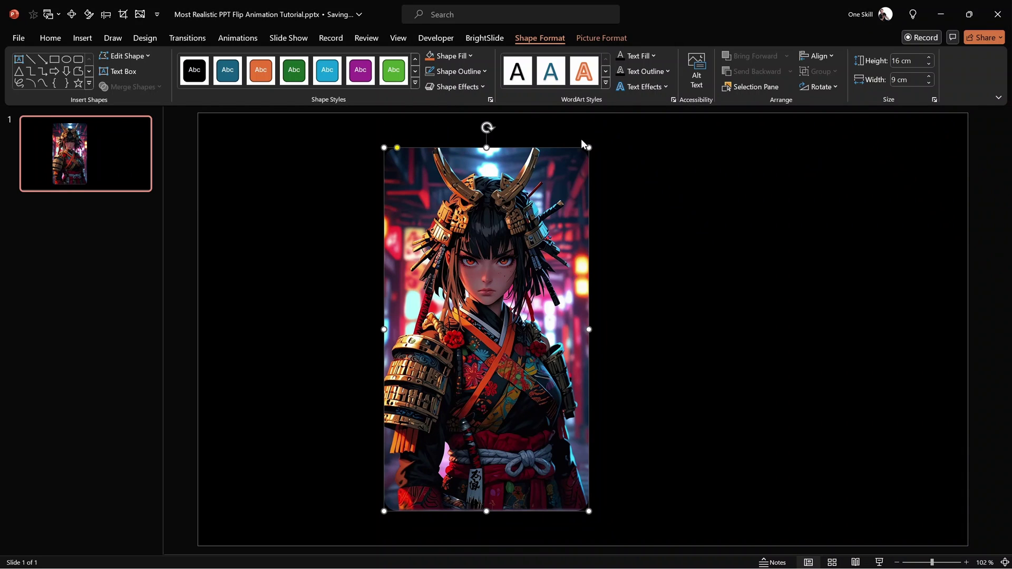
# - Adjust the picture crop so the image fills the rounded card shape, and finish cropping
pyautogui.click(600, 40)
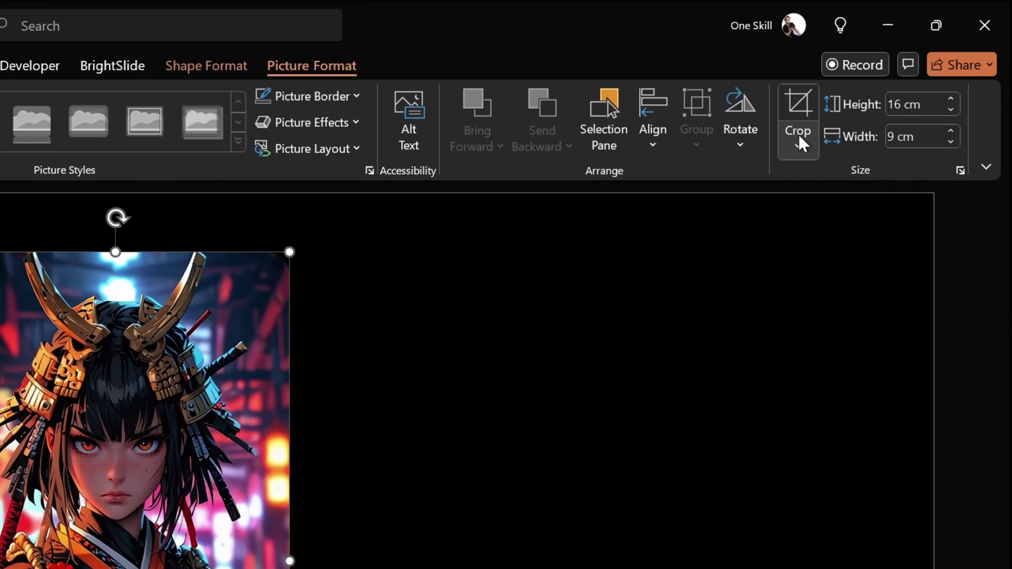
pyautogui.click(888, 79)
pyautogui.click(832, 270)
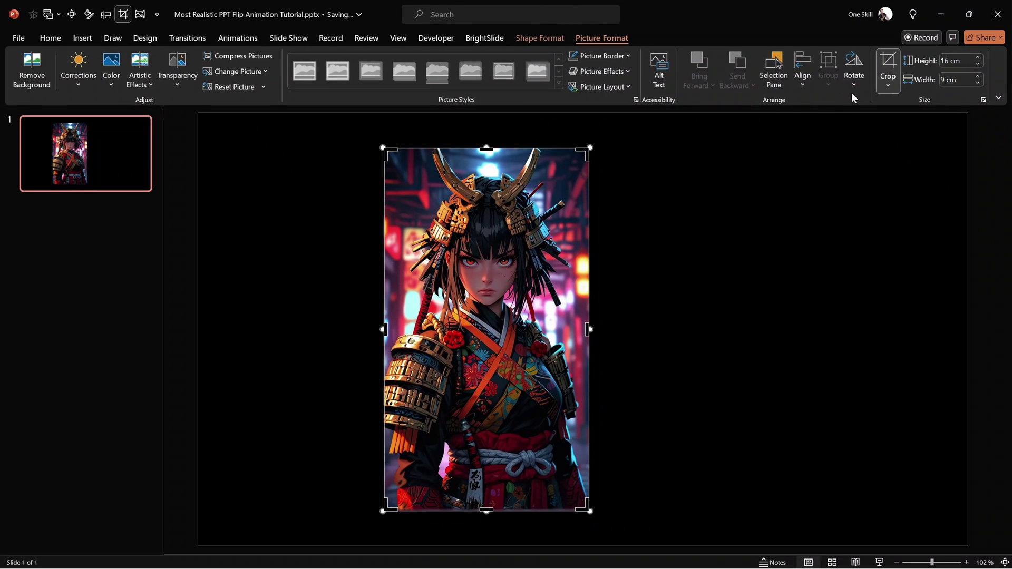
pyautogui.click(890, 62)
pyautogui.click(780, 213)
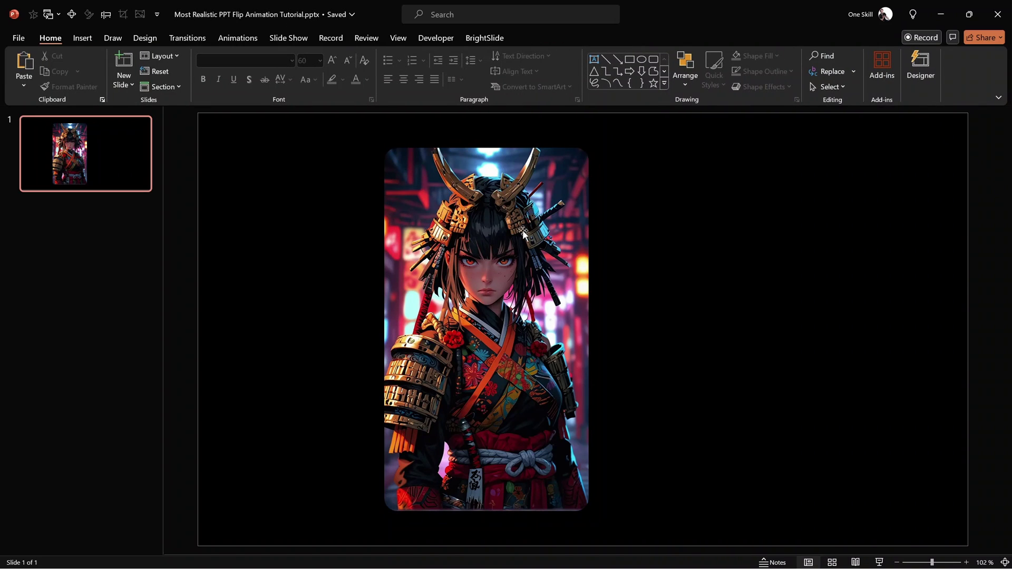
# - Duplicate the picture card and place the copy level with it, directly to its right with a small gap
pyautogui.click(496, 241)
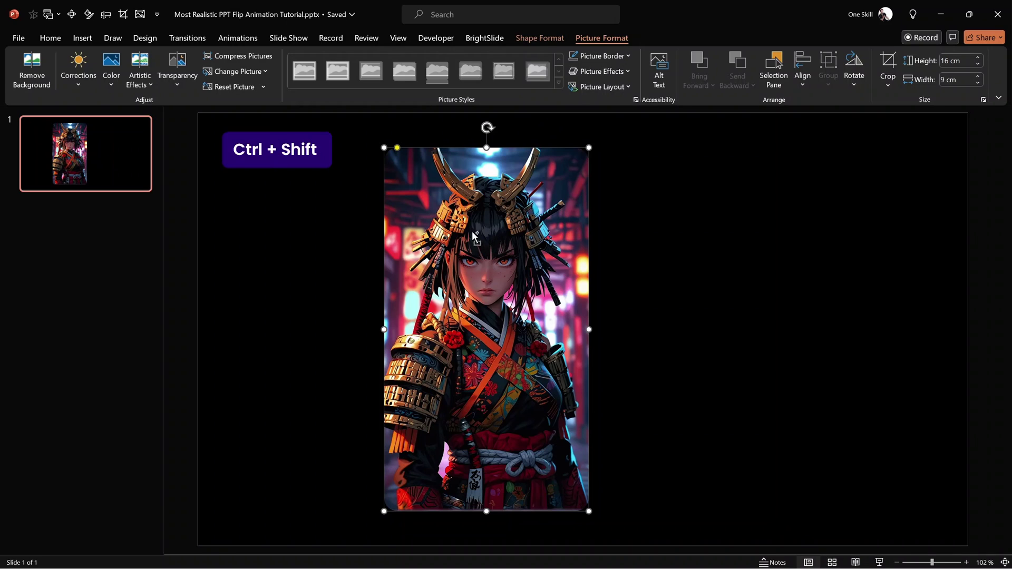
pyautogui.moveTo(446, 232); pyautogui.dragTo(665, 232)
pyautogui.click(854, 215)
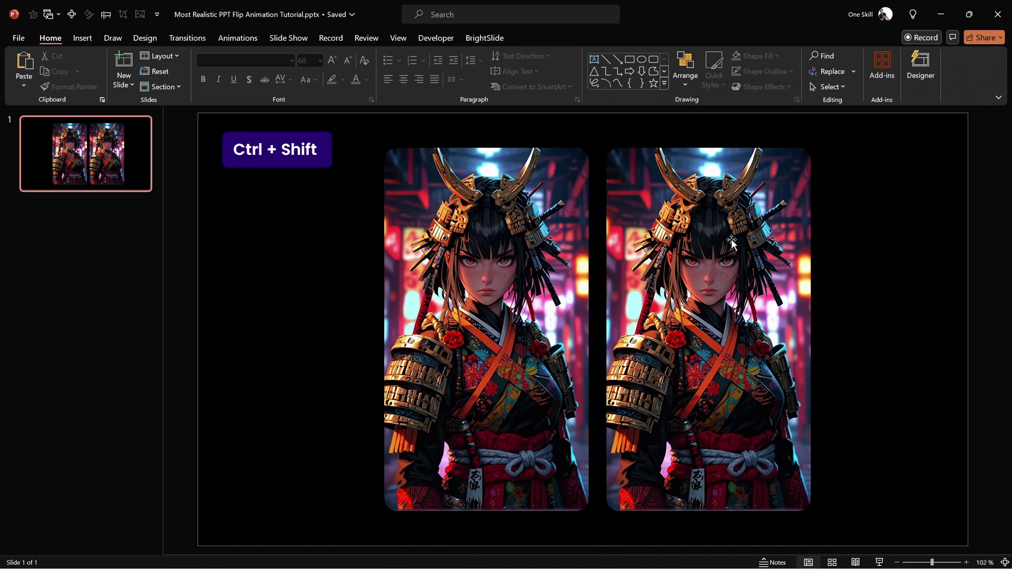
# - Open the picture formatting settings for the duplicated card and flip the card horizontally
pyautogui.click(696, 191)
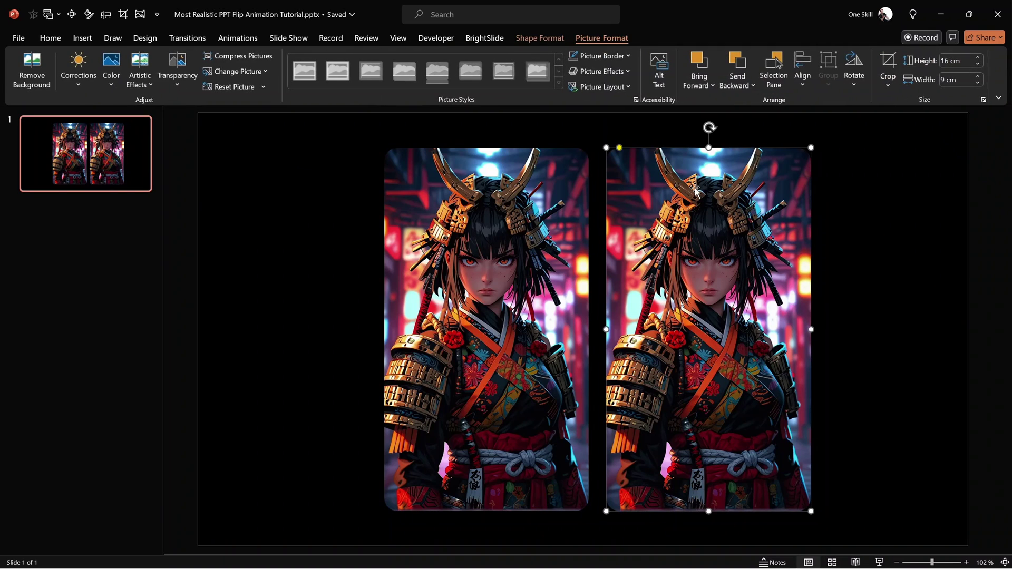
pyautogui.rightClick(696, 191)
pyautogui.click(755, 502)
pyautogui.moveTo(741, 159); pyautogui.dragTo(906, 159)
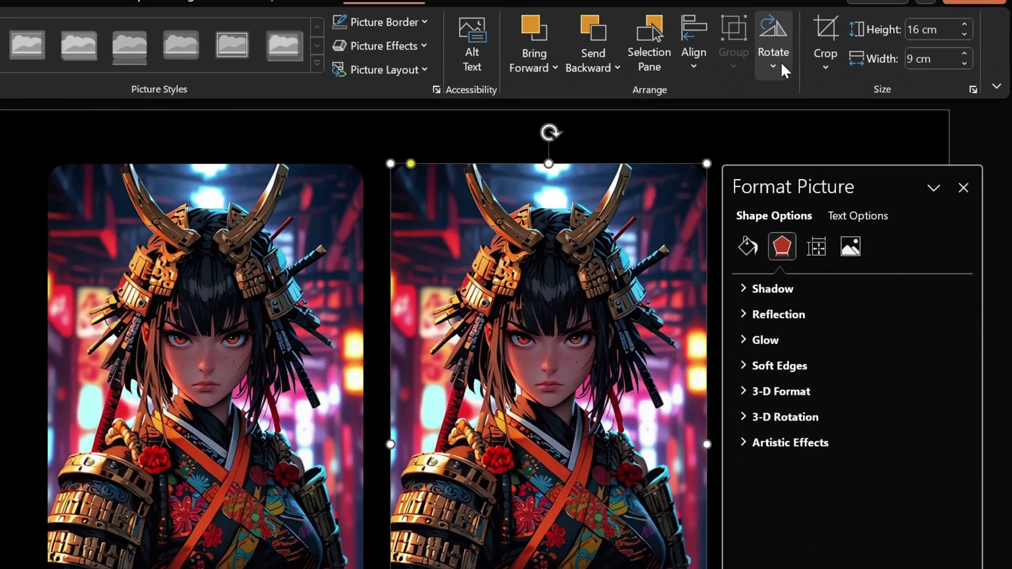
pyautogui.click(855, 69)
pyautogui.click(786, 177)
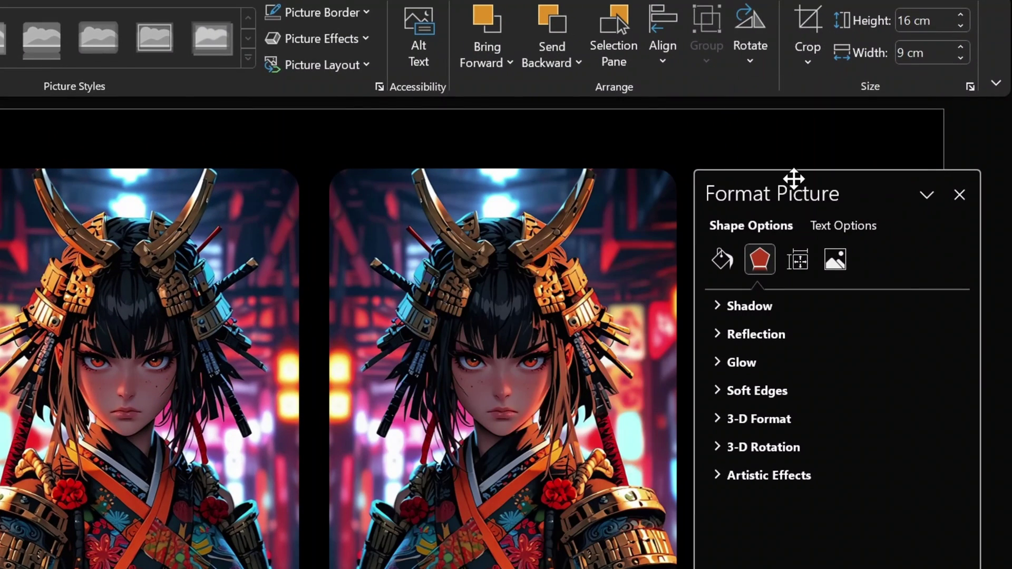
# - Darken the flipped card's picture by setting its brightness to -50% in the picture corrections
pyautogui.click(836, 261)
pyautogui.click(719, 310)
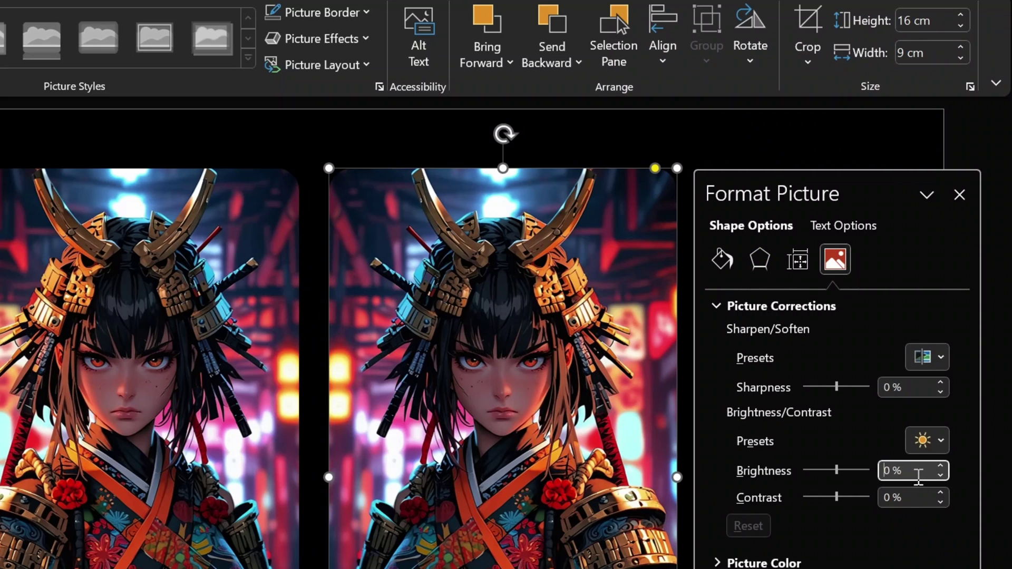
pyautogui.moveTo(918, 471); pyautogui.dragTo(869, 471)
pyautogui.write('-50')
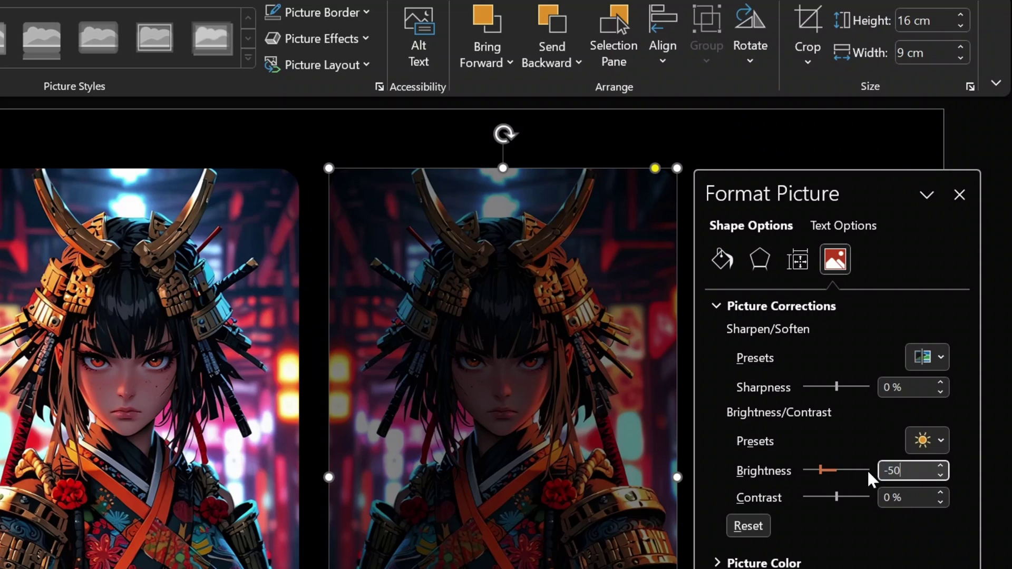
# - Apply the Blur artistic effect with a radius of 100 to the flipped card, and close the formatting settings
pyautogui.click(762, 264)
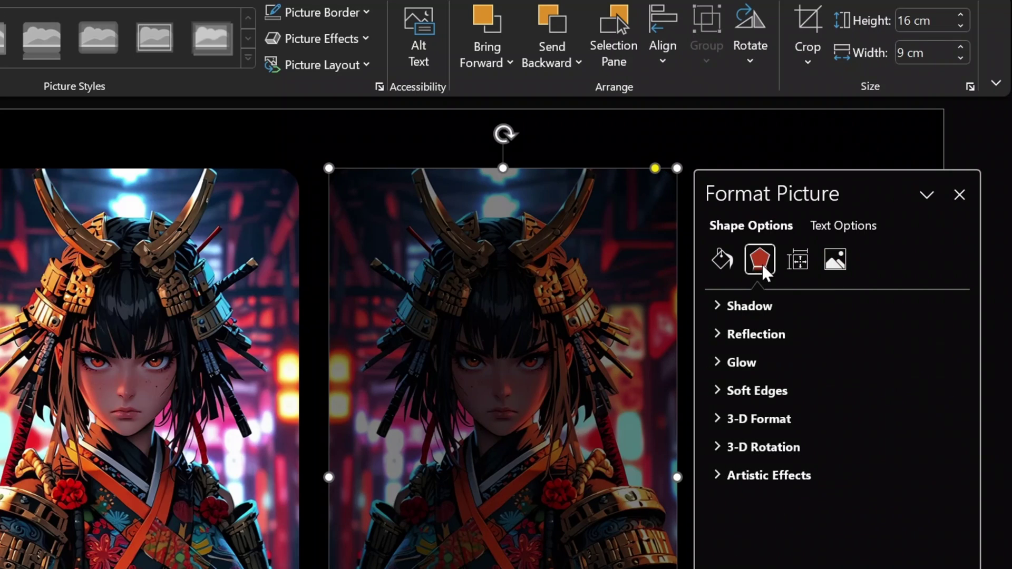
pyautogui.click(716, 477)
pyautogui.click(934, 505)
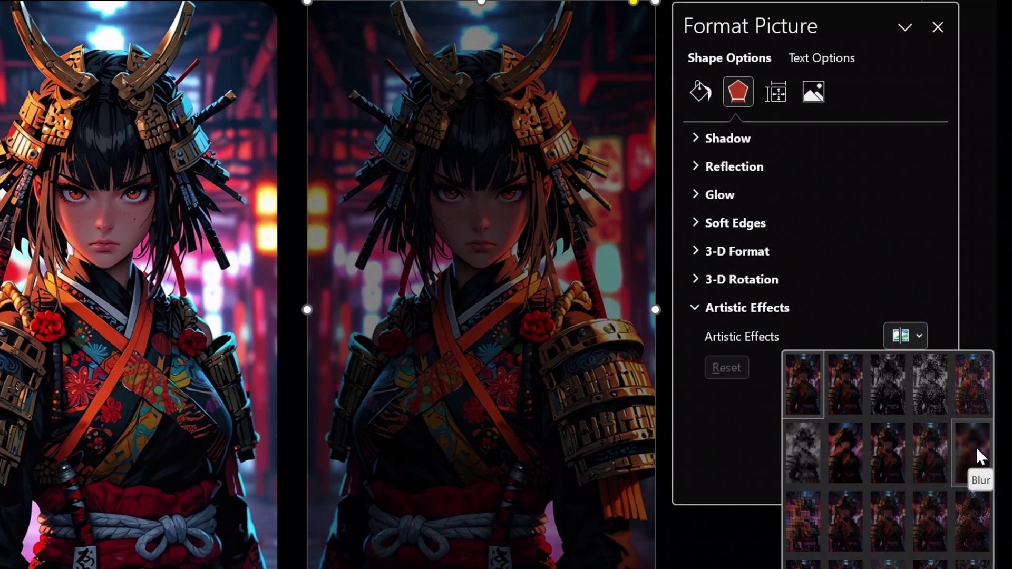
pyautogui.press('Escape')
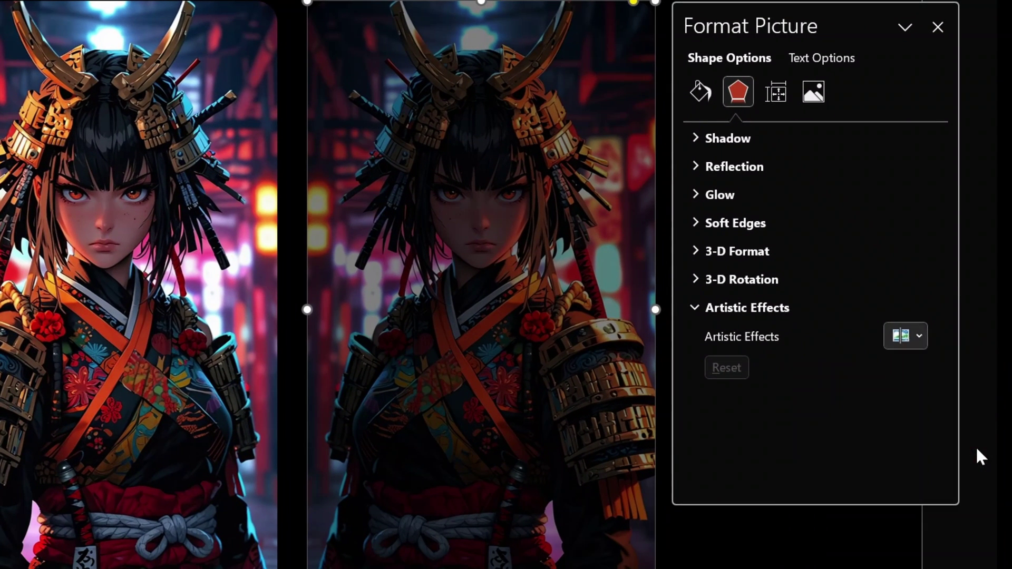
pyautogui.click(892, 368)
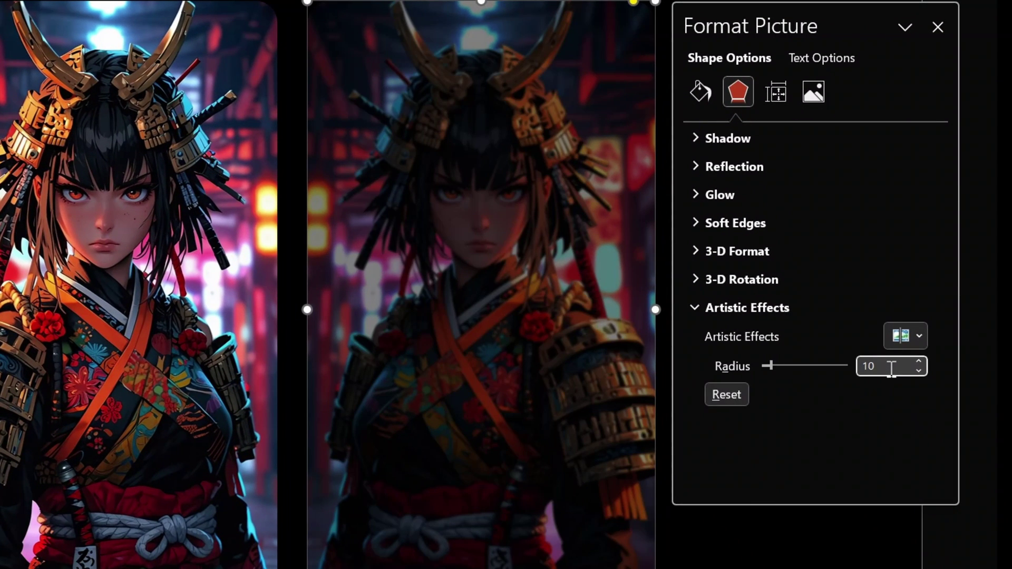
pyautogui.write('0')
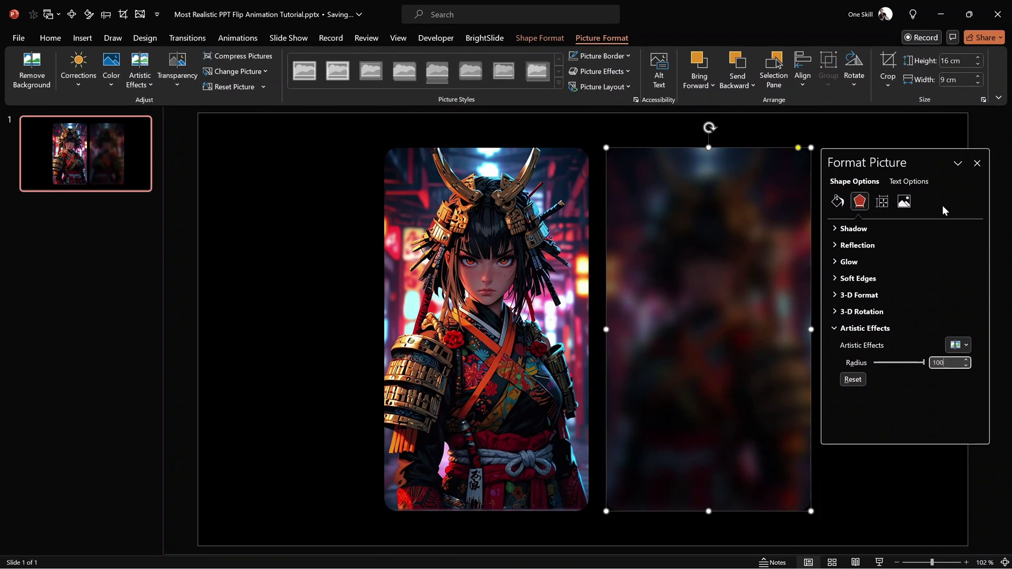
pyautogui.click(978, 163)
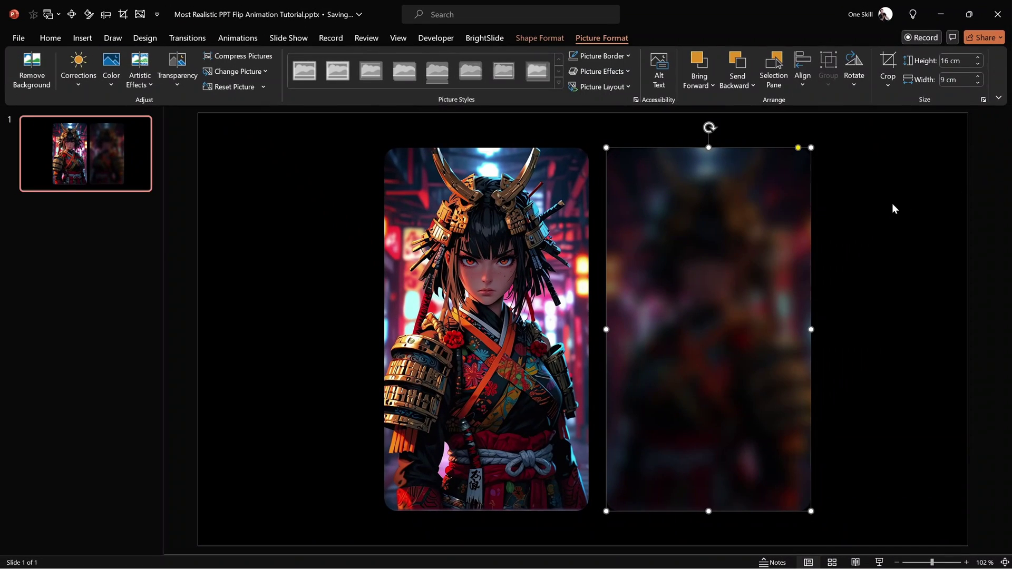
pyautogui.click(892, 209)
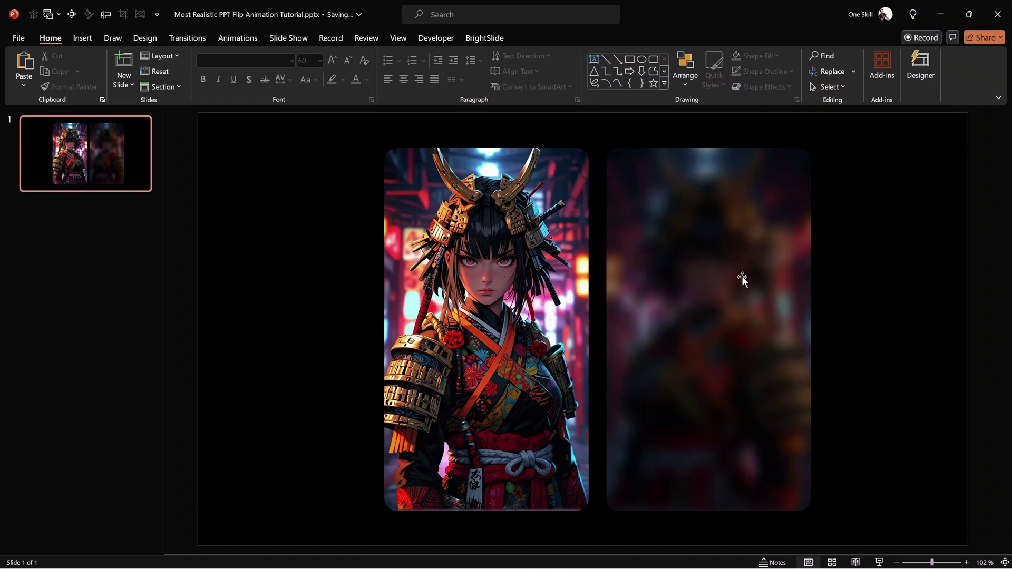
# - Switch to Most Realistic PPT Flip Animation Demo.pptx and copy the round Leonardo logo from the samurai card back on slide 15
pyautogui.click(51, 16)
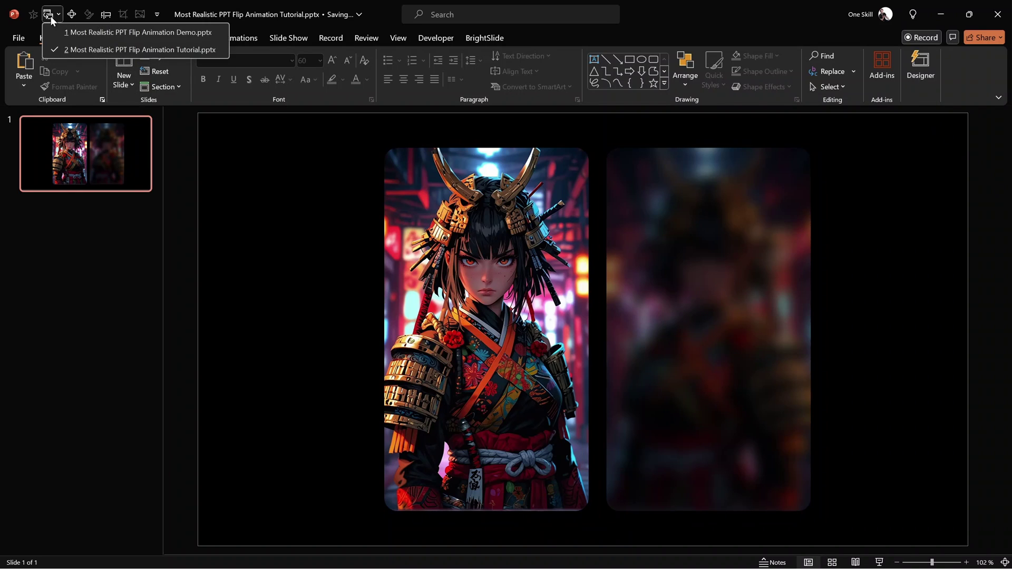
pyautogui.click(78, 30)
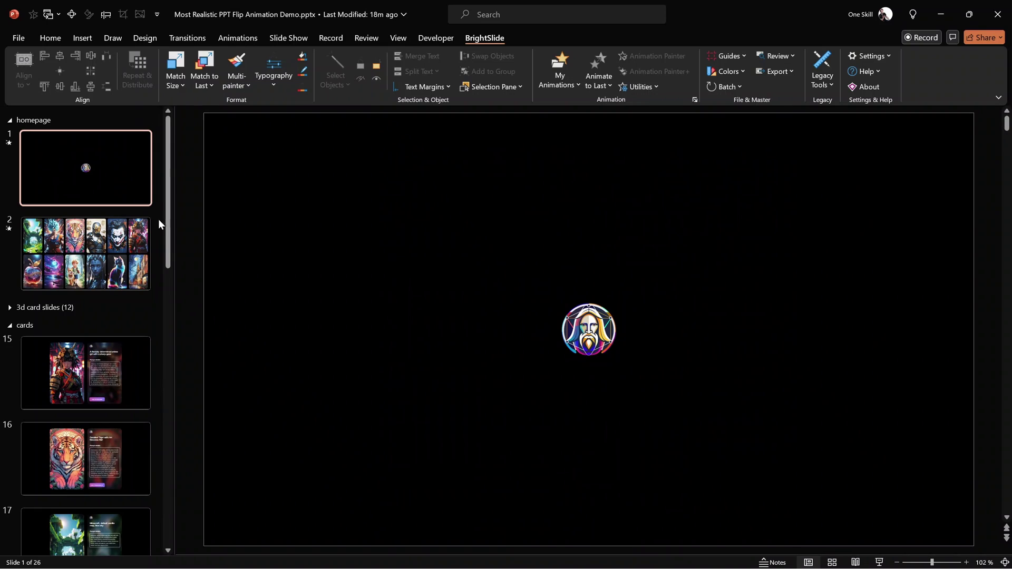
pyautogui.click(85, 372)
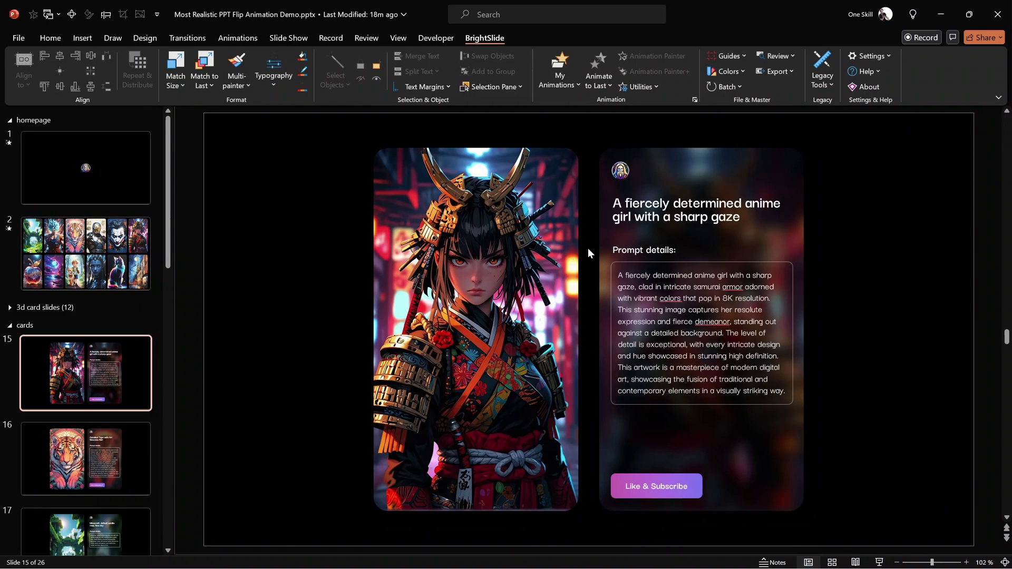
pyautogui.click(620, 174)
pyautogui.click(643, 250)
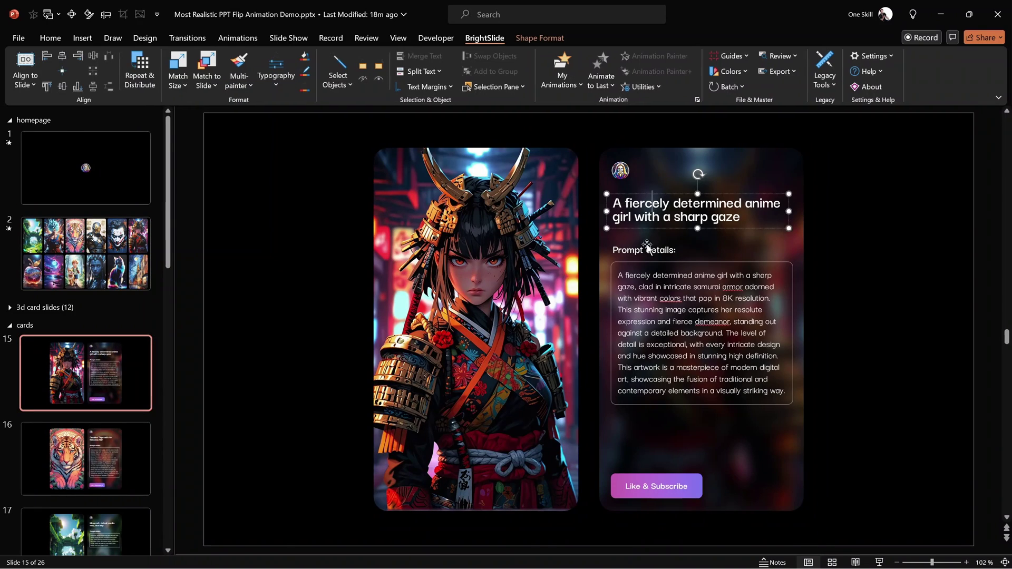
pyautogui.click(657, 486)
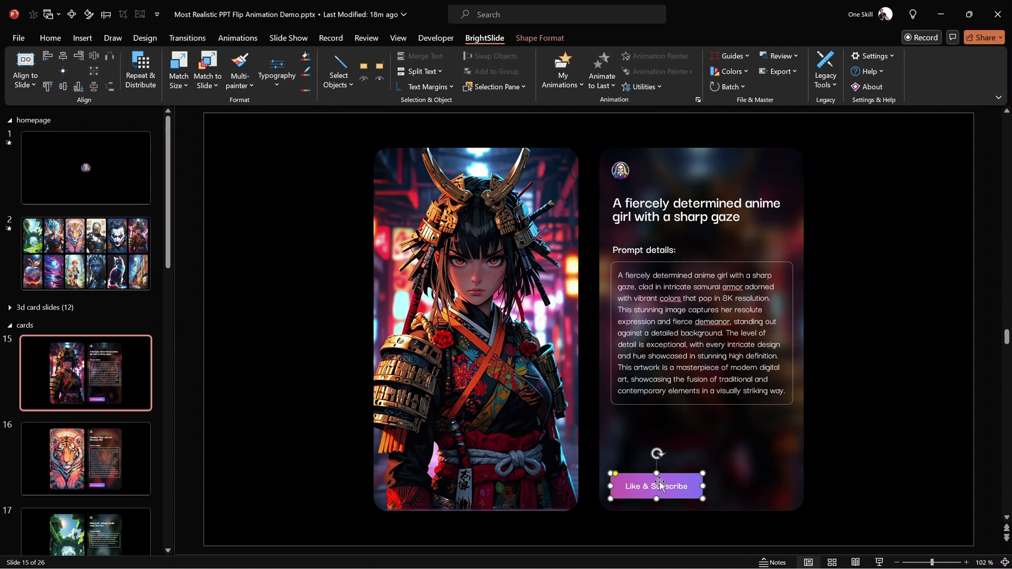
pyautogui.click(622, 171)
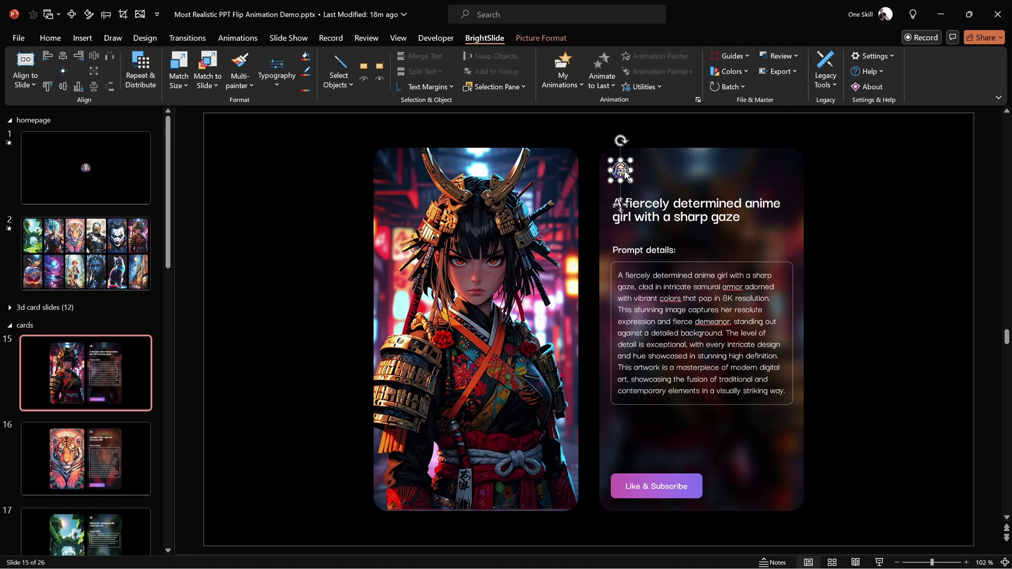
pyautogui.hotkey('ctrl', 'c')
# - Return to Most Realistic PPT Flip Animation Tutorial.pptx and paste the logo, positioning it near the blurred card's upper-left corner
pyautogui.click(49, 15)
pyautogui.click(105, 50)
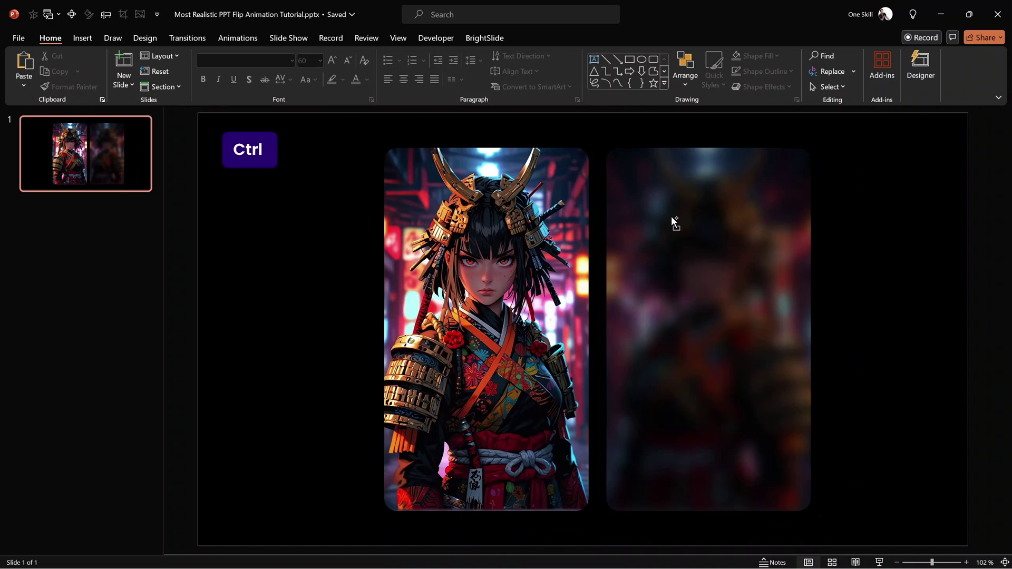
pyautogui.hotkey('ctrl', 'v')
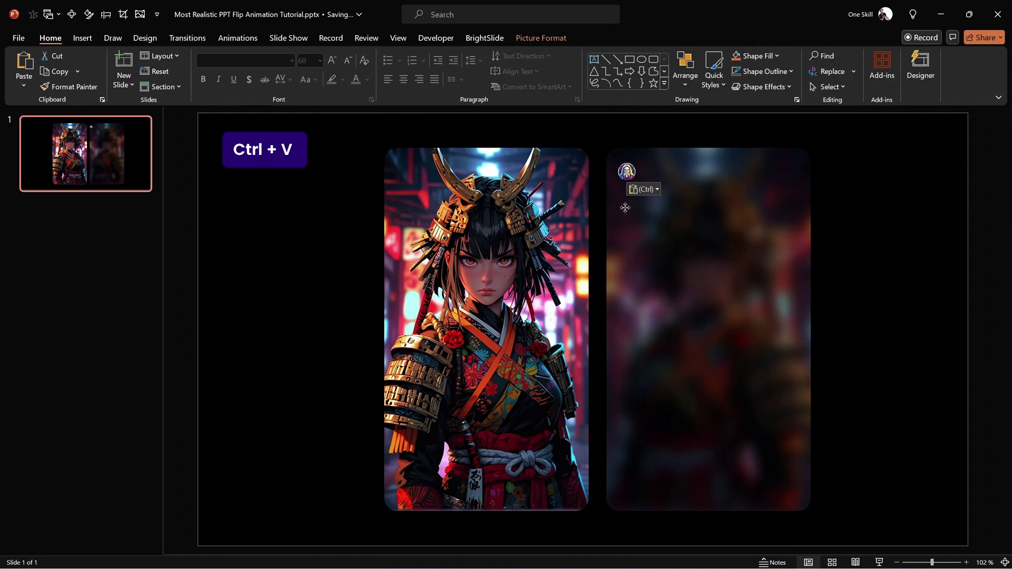
pyautogui.moveTo(625, 208); pyautogui.dragTo(627, 209)
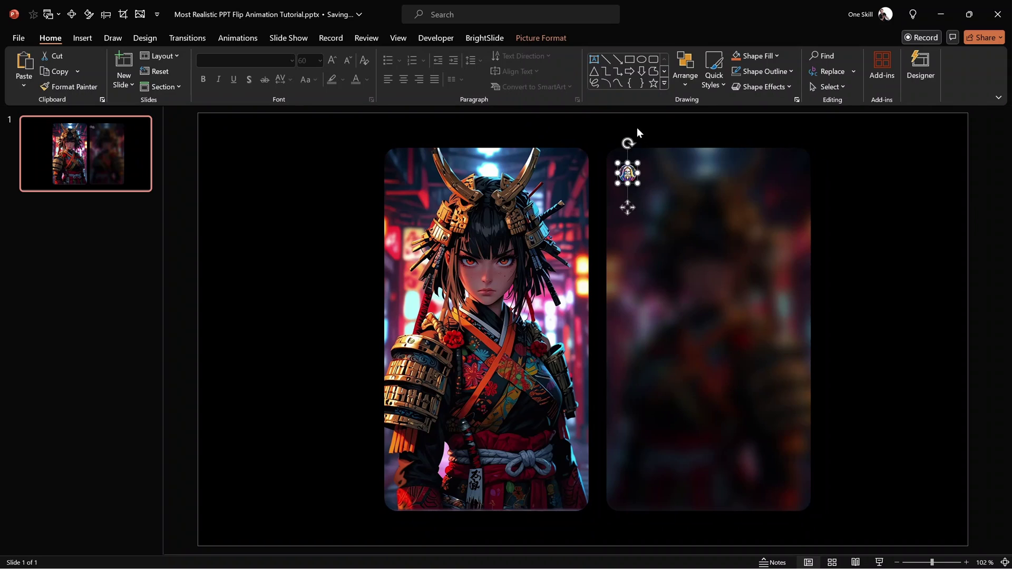
pyautogui.press('Escape')
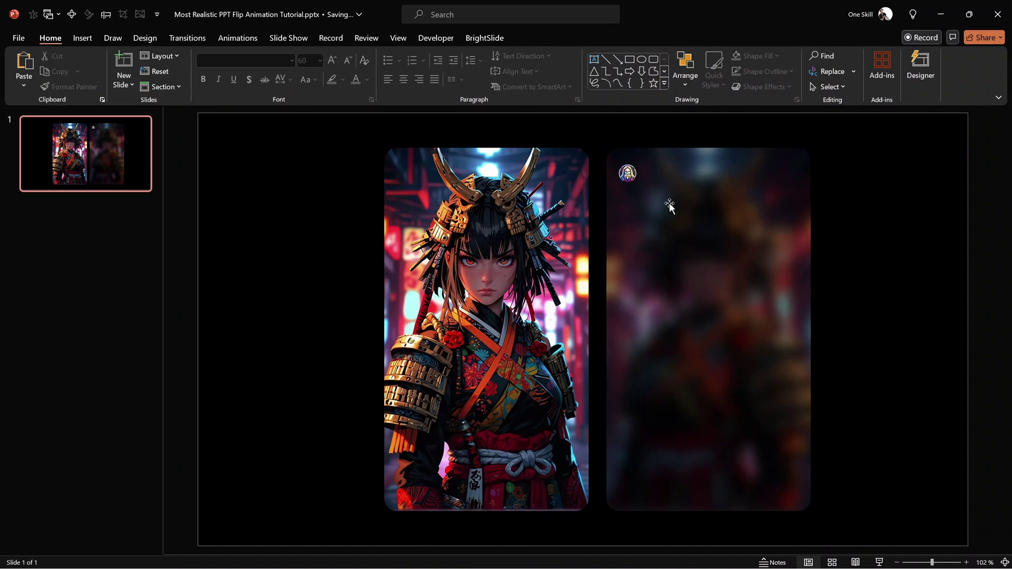
# - Add a text box reading "Picture name" and place it just below the logo on the blurred card
pyautogui.click(82, 38)
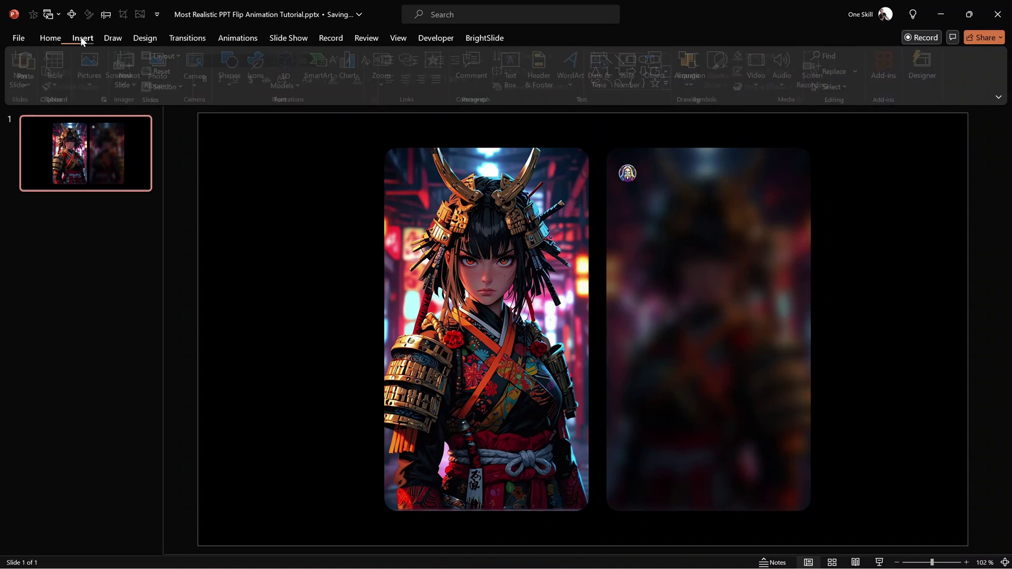
pyautogui.click(514, 64)
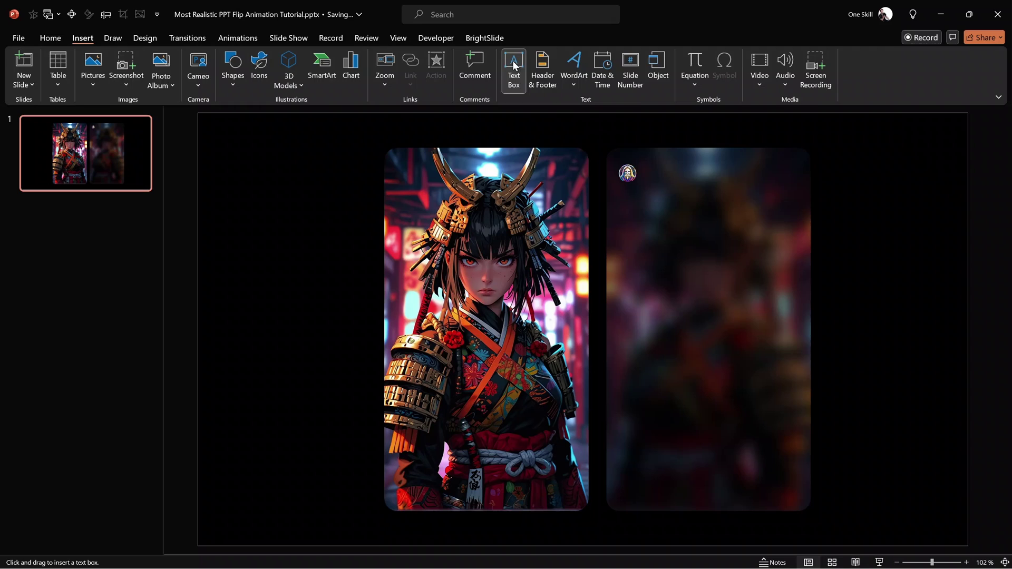
pyautogui.click(656, 136)
pyautogui.write('Pict')
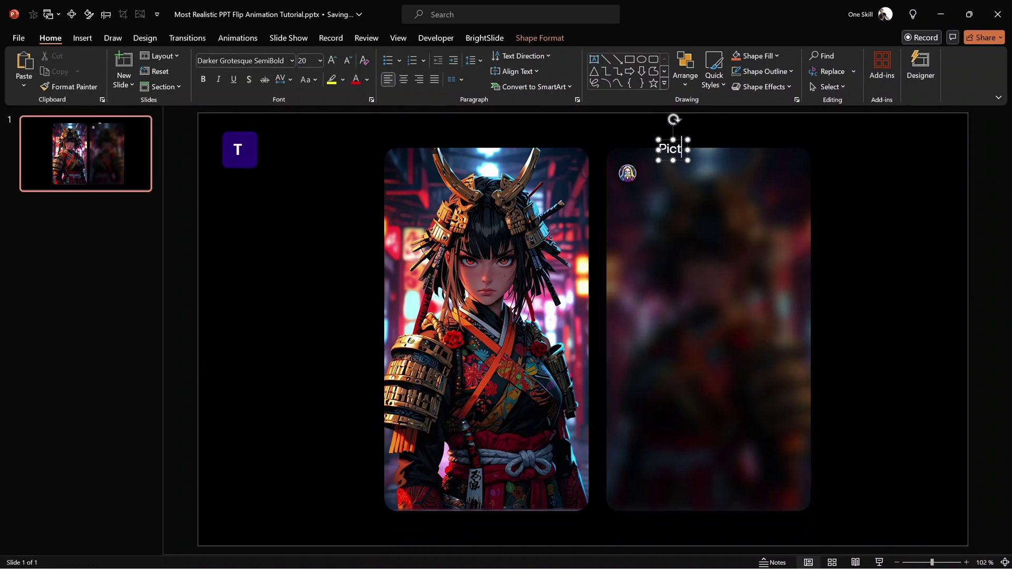
pyautogui.write('ure name')
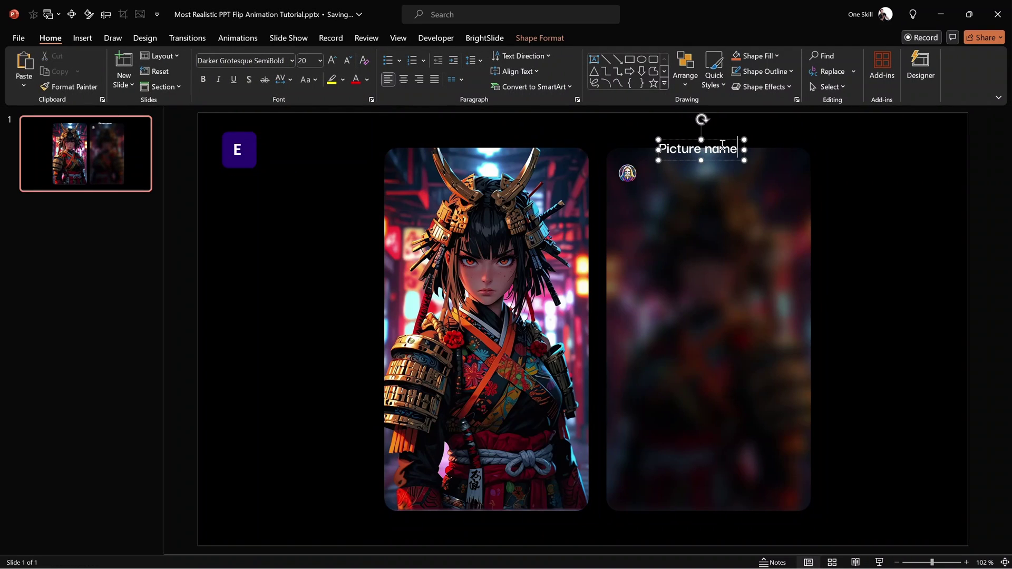
pyautogui.moveTo(724, 139); pyautogui.dragTo(681, 197)
pyautogui.click(680, 197)
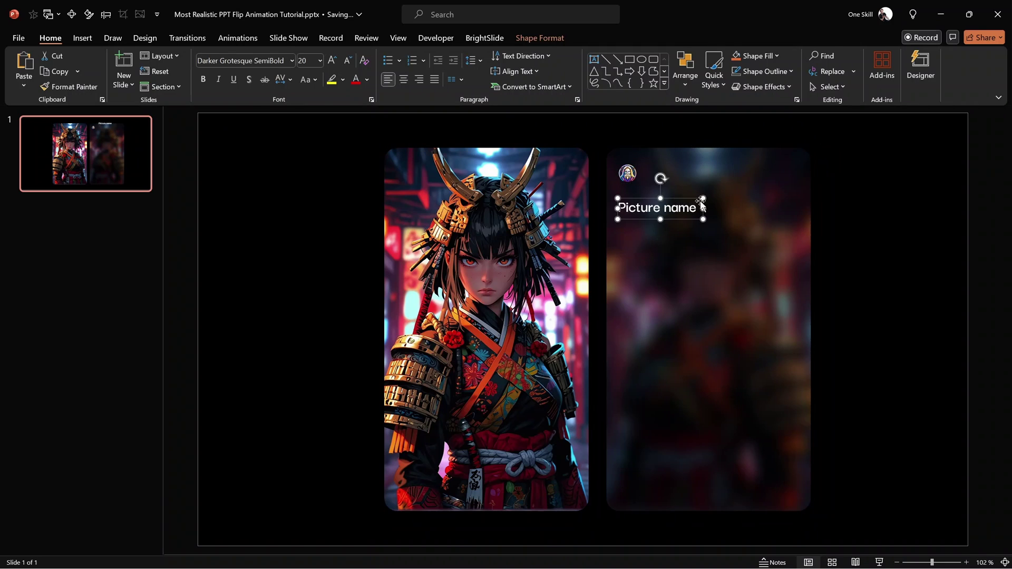
pyautogui.click(687, 129)
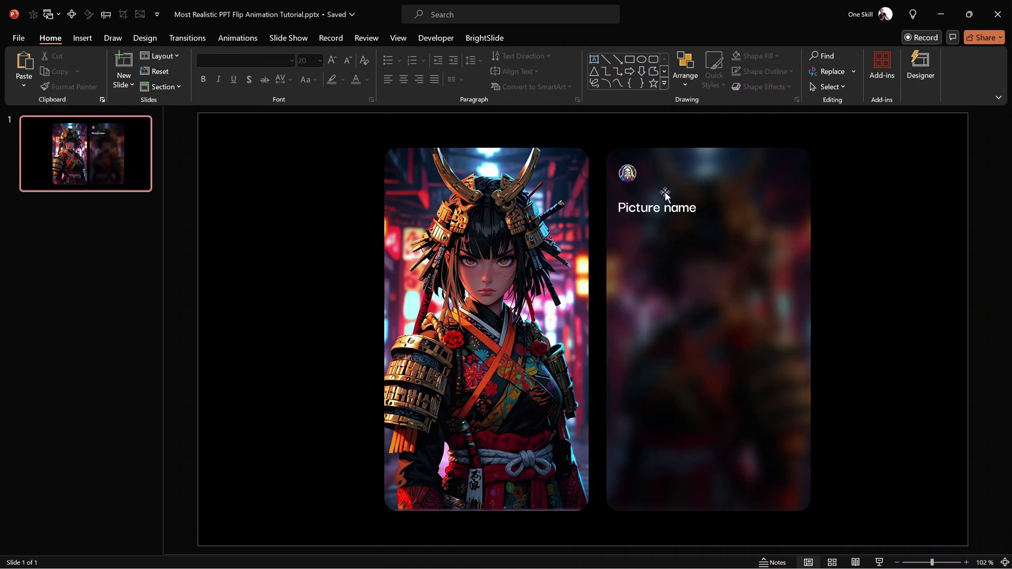
# - Switch to the Leonardo.Ai page in Chrome and copy "A fiercely determined anime girl with a sharp gaze" from the samurai picture's prompt details
pyautogui.hotkey('alt', 'Tab')
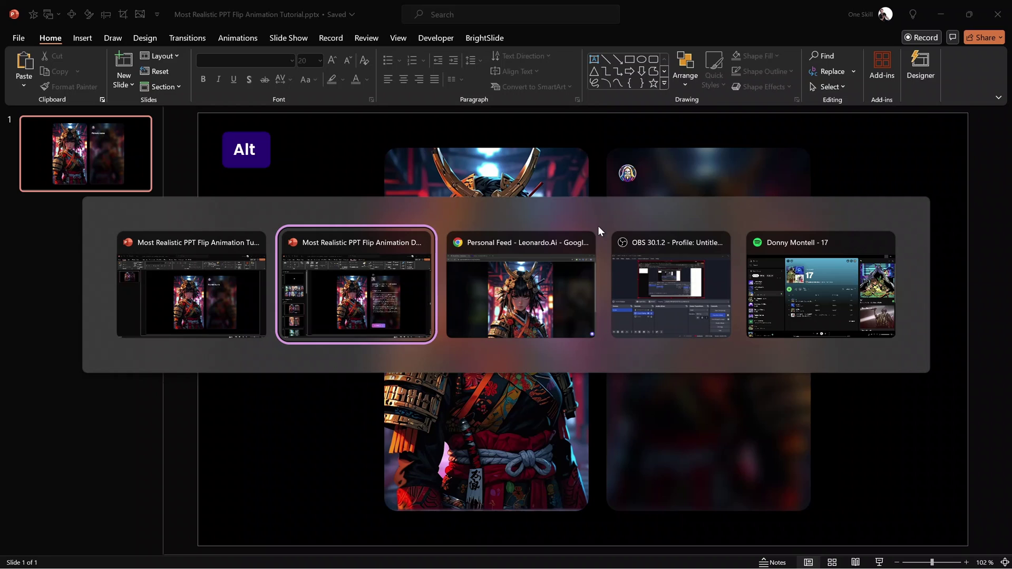
pyautogui.click(534, 292)
pyautogui.click(742, 257)
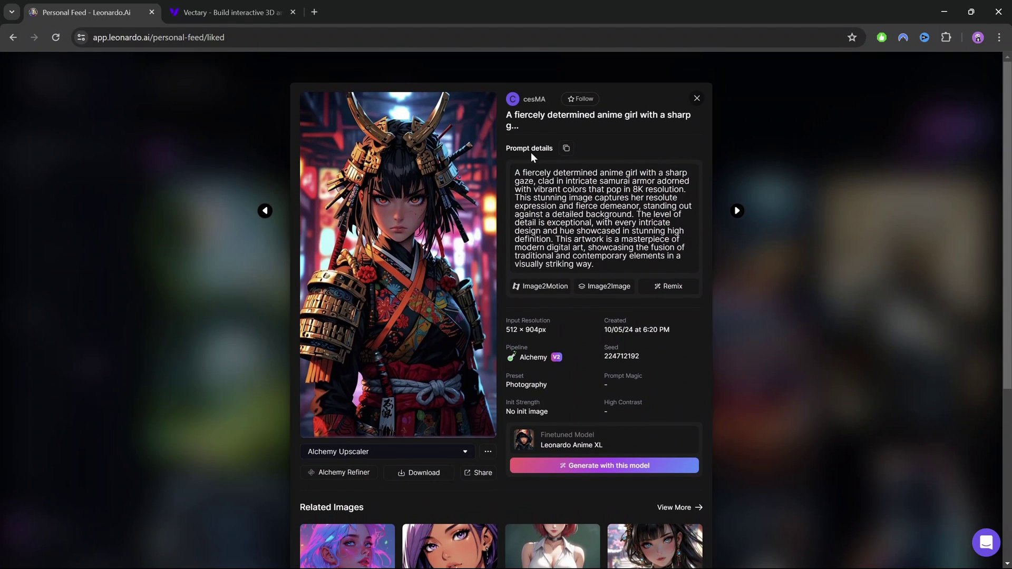
pyautogui.moveTo(516, 174); pyautogui.dragTo(534, 181)
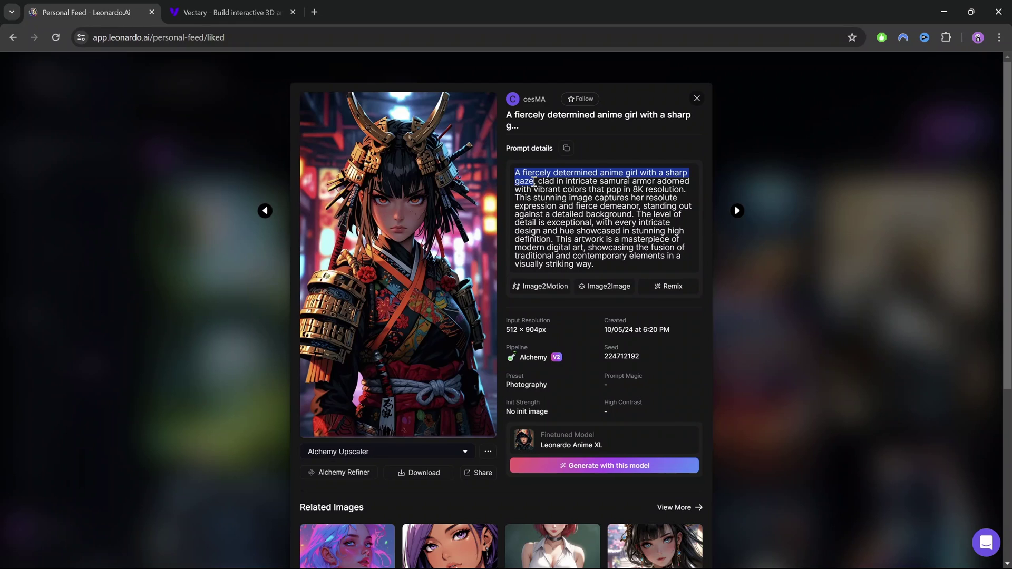
pyautogui.hotkey('ctrl', 'c')
# - Return to Most Realistic PPT Flip Animation Tutorial.pptx and replace the "Picture name" text with the copied phrase, keeping text only
pyautogui.hotkey('alt', 'Tab')
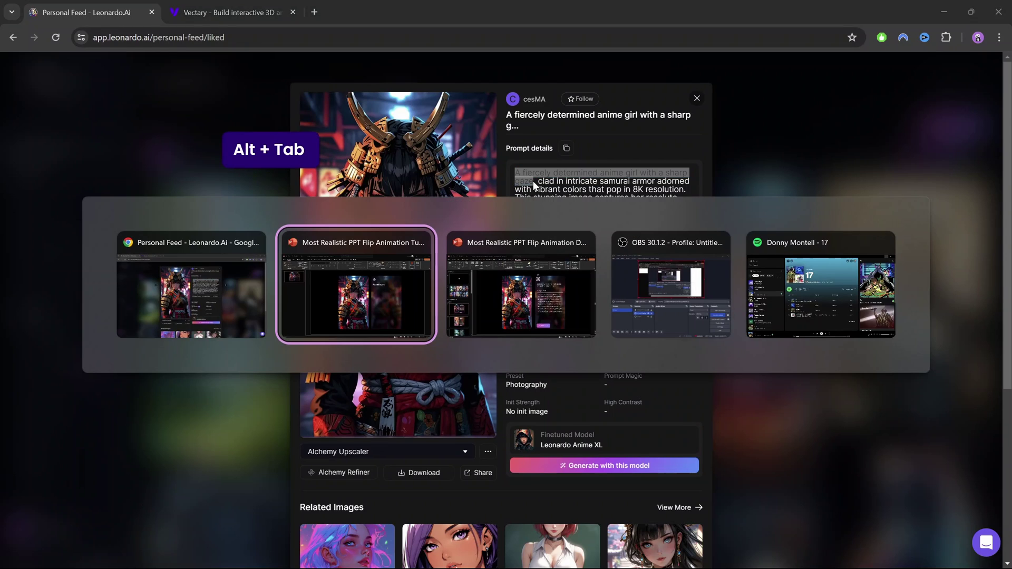
pyautogui.click(378, 295)
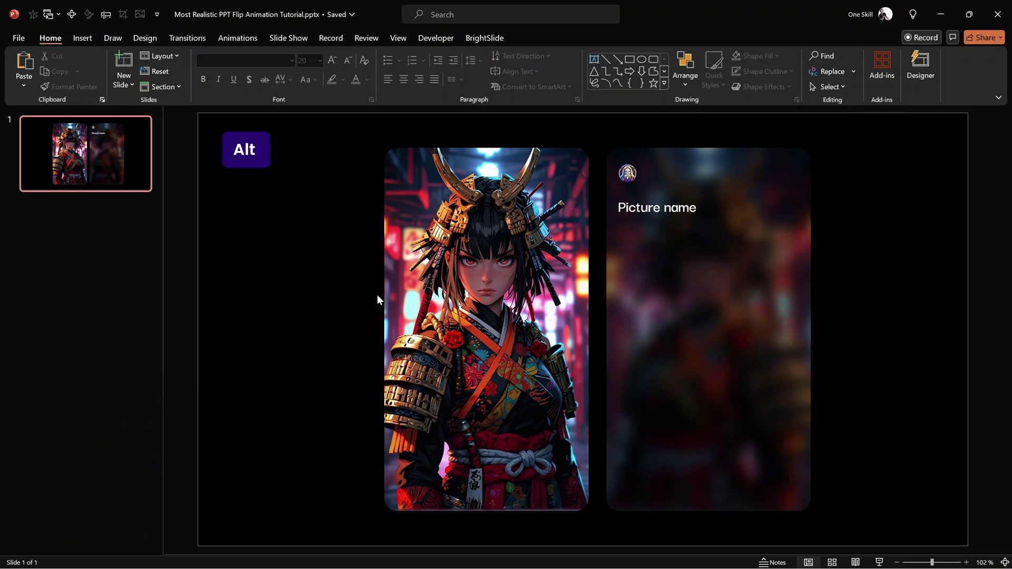
pyautogui.click(656, 210)
pyautogui.hotkey('ctrl', 'a')
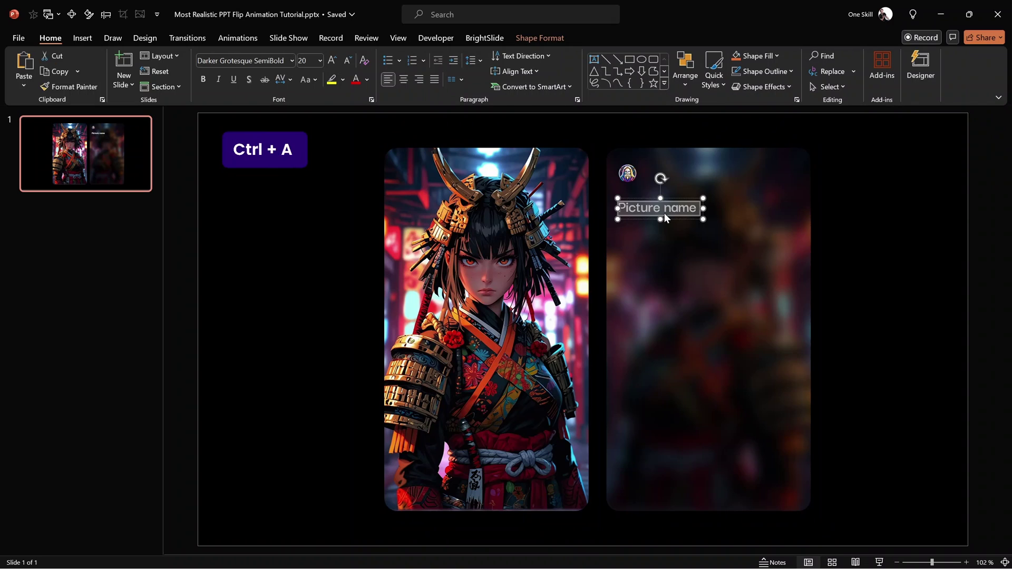
pyautogui.hotkey('ctrl', 'v')
pyautogui.click(975, 224)
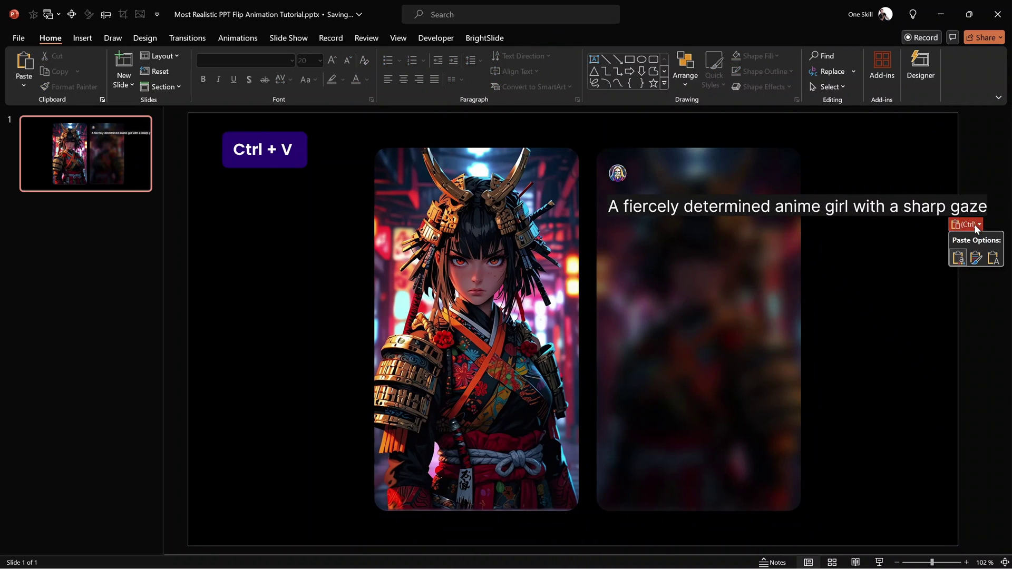
pyautogui.click(989, 259)
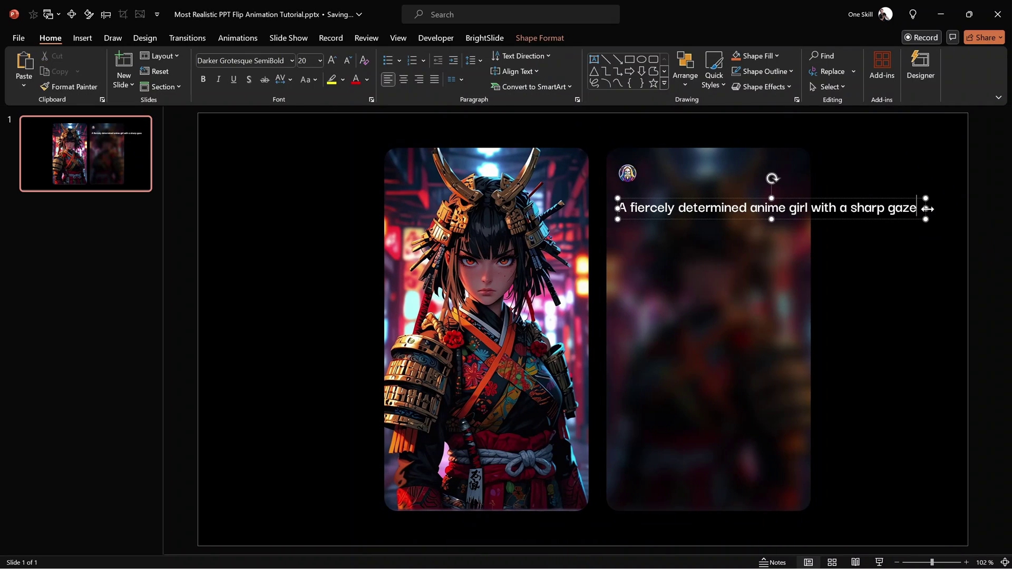
# - Narrow the title text box to fit inside the blurred card, wrapping the text onto two lines
pyautogui.moveTo(618, 208); pyautogui.dragTo(798, 210)
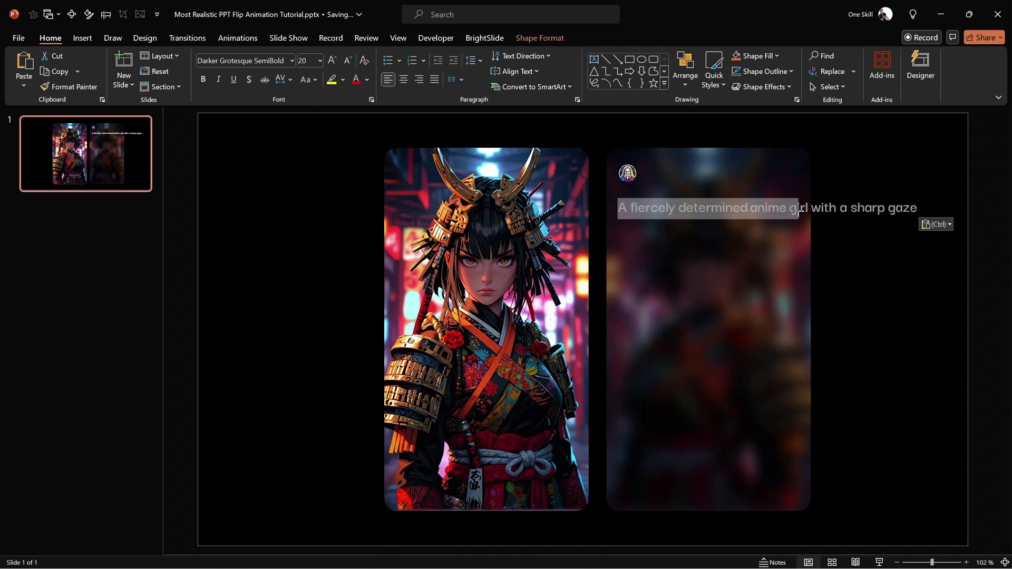
pyautogui.press('Escape')
pyautogui.click(859, 198)
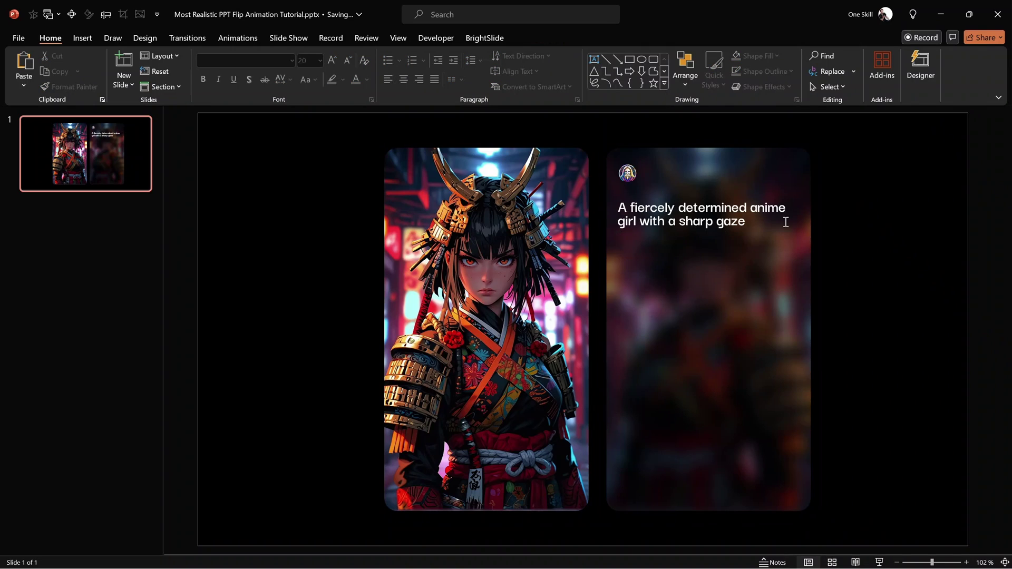
# - Set the title's line spacing to Single in the paragraph settings
pyautogui.click(682, 219)
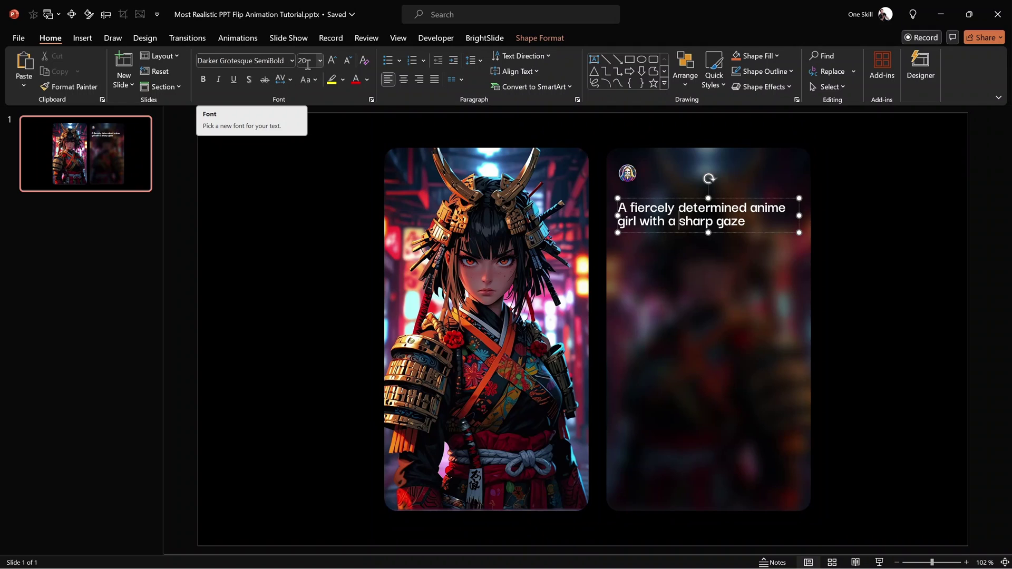
pyautogui.click(578, 99)
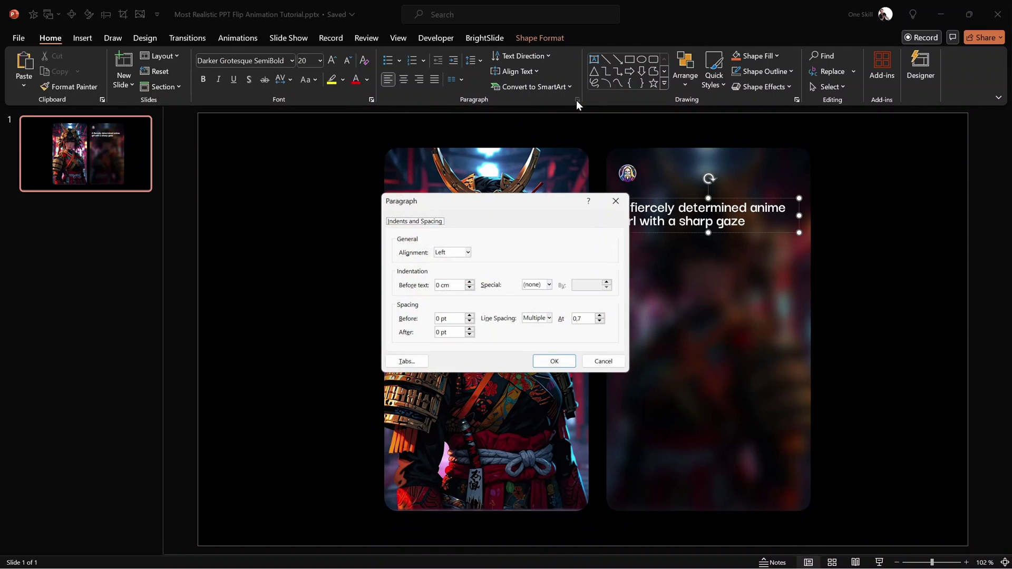
pyautogui.moveTo(516, 201); pyautogui.dragTo(753, 251)
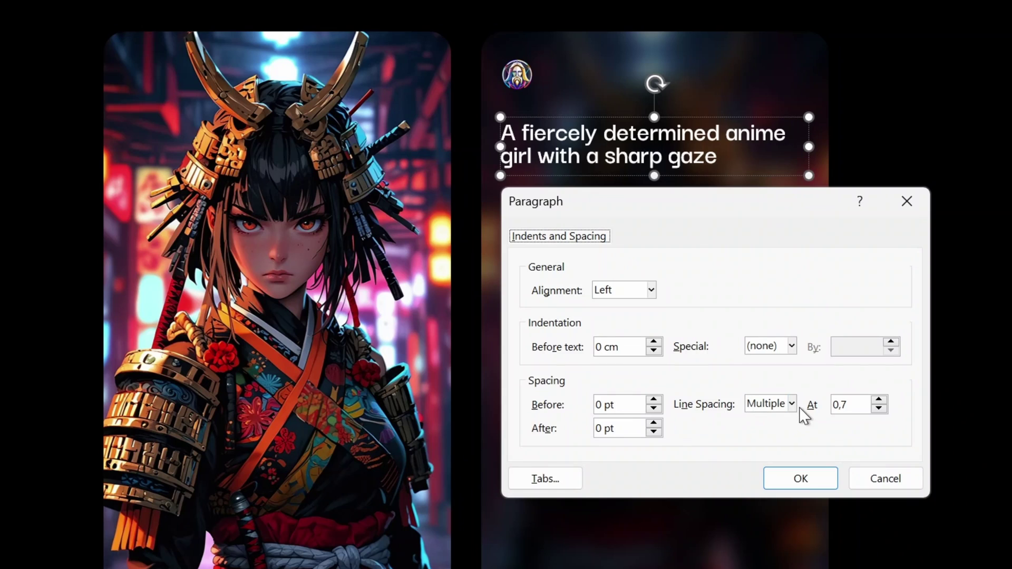
pyautogui.click(795, 405)
pyautogui.click(771, 423)
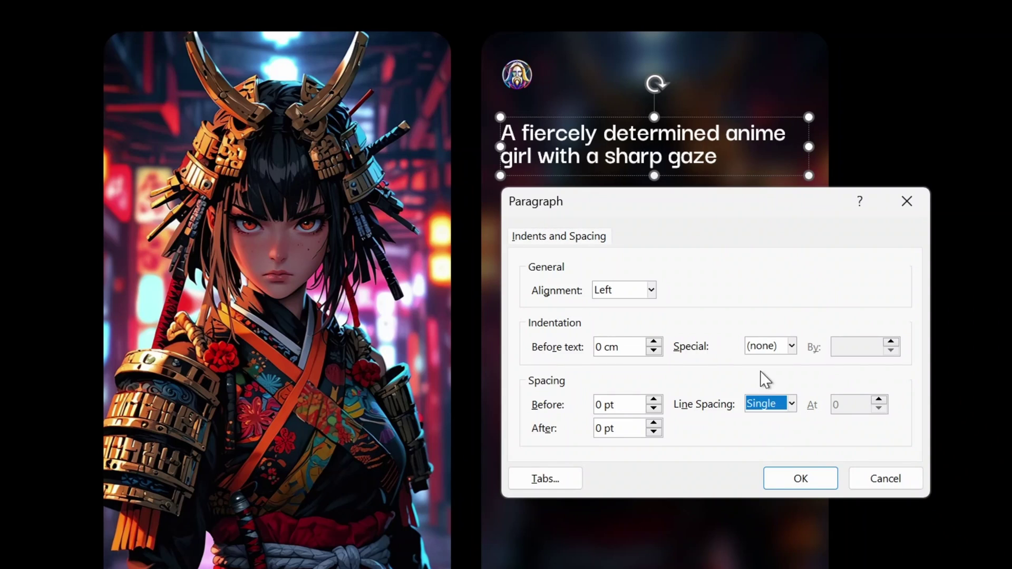
pyautogui.click(806, 478)
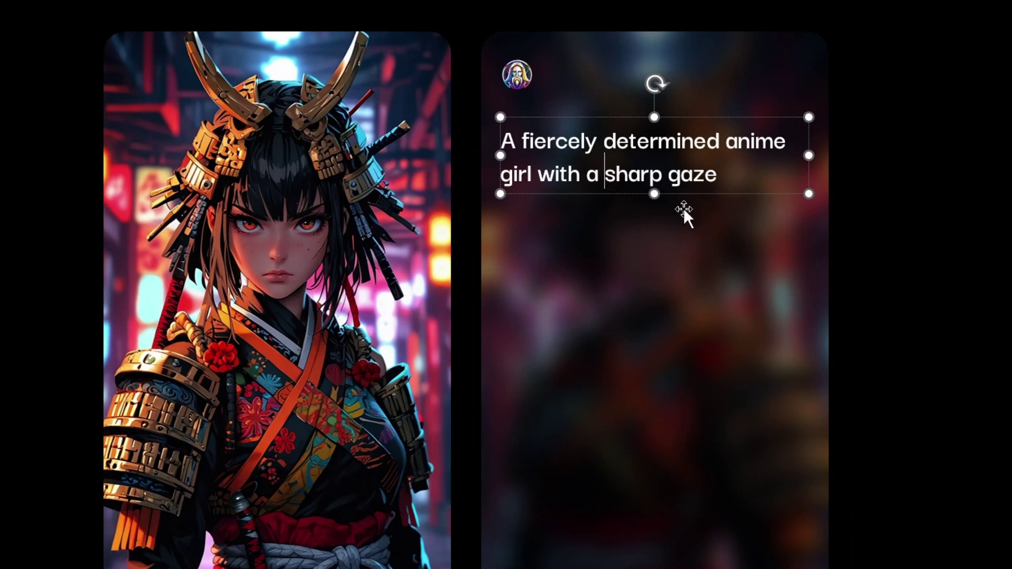
# - Set the title's line spacing to Multiple at 0.7 in the paragraph settings
pyautogui.click(604, 116)
pyautogui.click(456, 1)
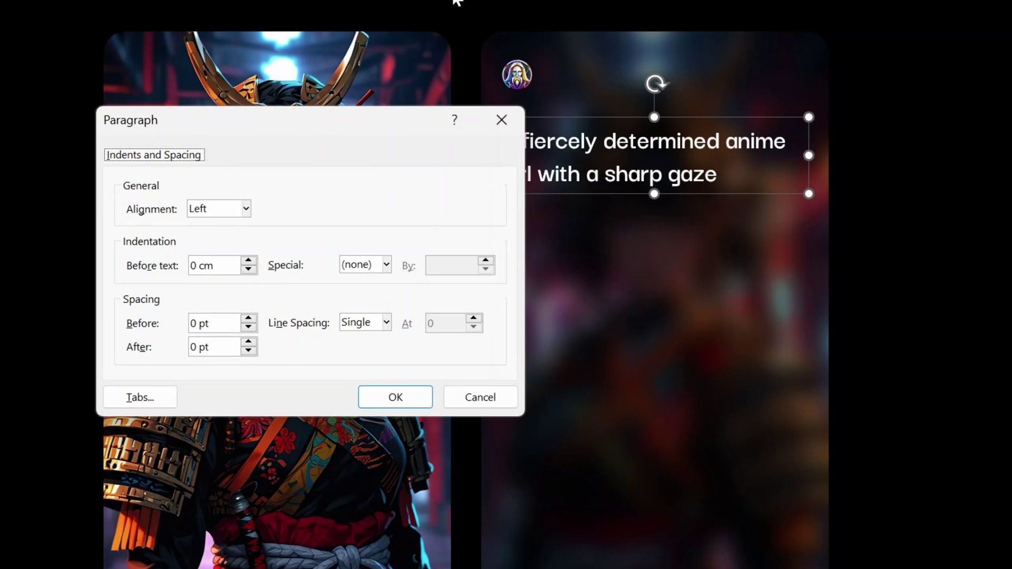
pyautogui.moveTo(353, 118); pyautogui.dragTo(749, 228)
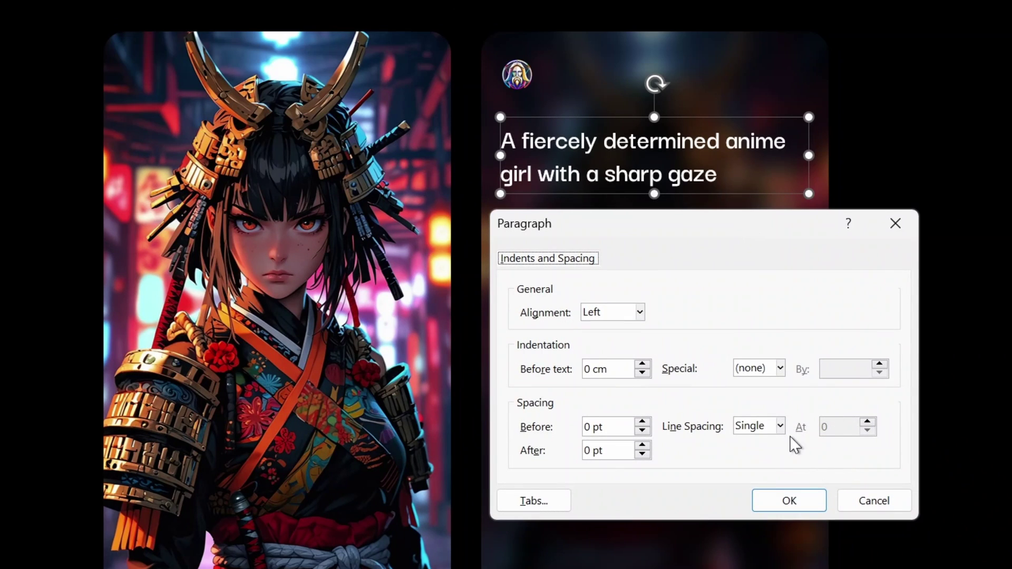
pyautogui.click(780, 426)
pyautogui.click(768, 523)
pyautogui.doubleClick(811, 427)
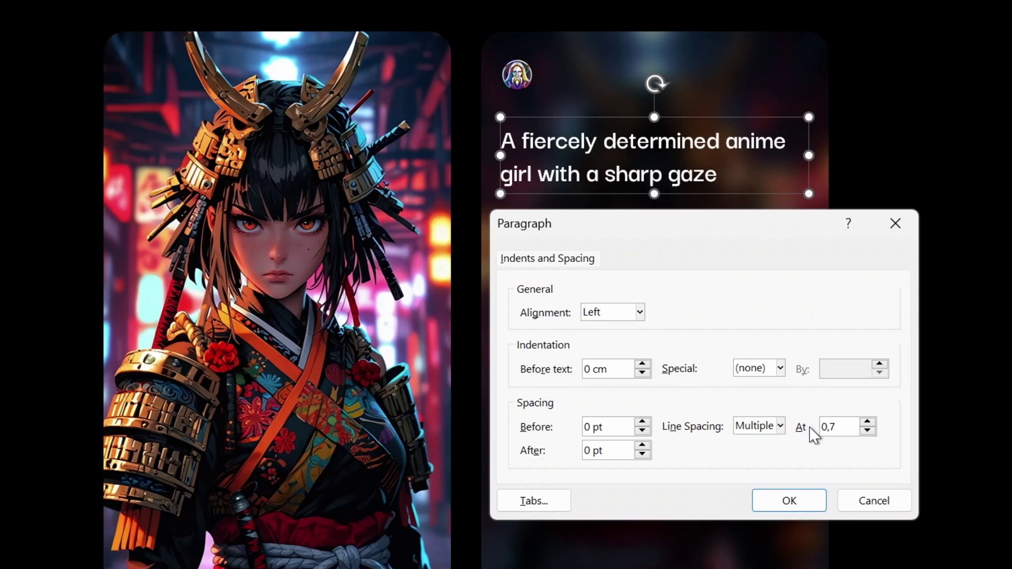
pyautogui.click(794, 502)
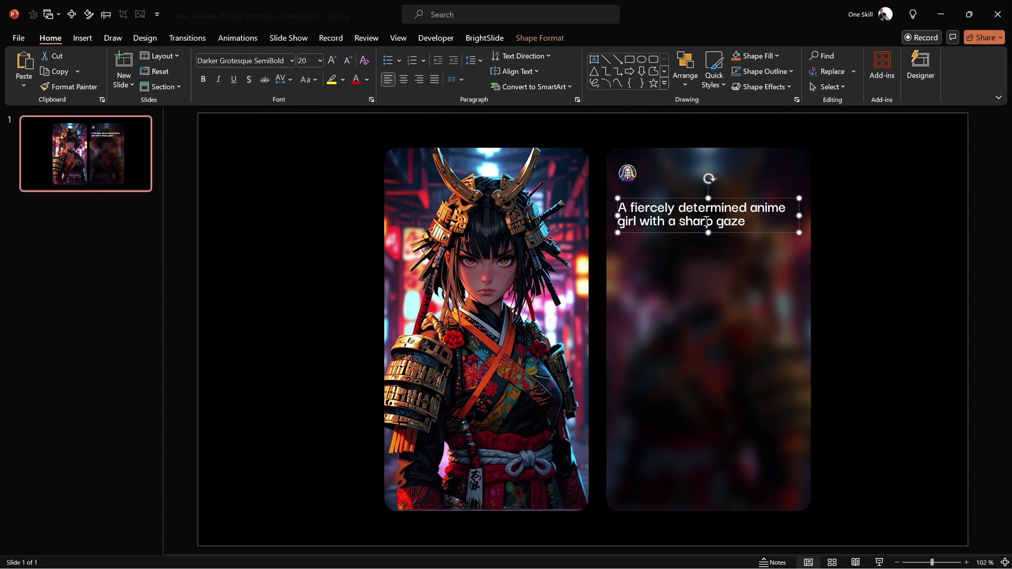
pyautogui.click(868, 177)
# - Duplicate the title text box straight below the original and replace the copy's text with "Prompt details:"
pyautogui.click(676, 212)
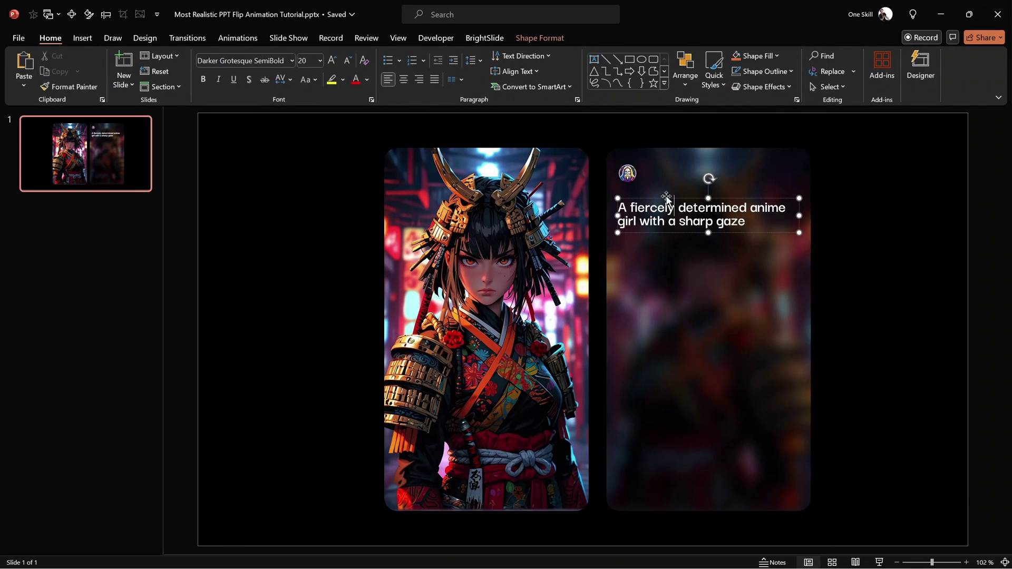
pyautogui.moveTo(665, 199); pyautogui.dragTo(662, 238)
pyautogui.click(692, 264)
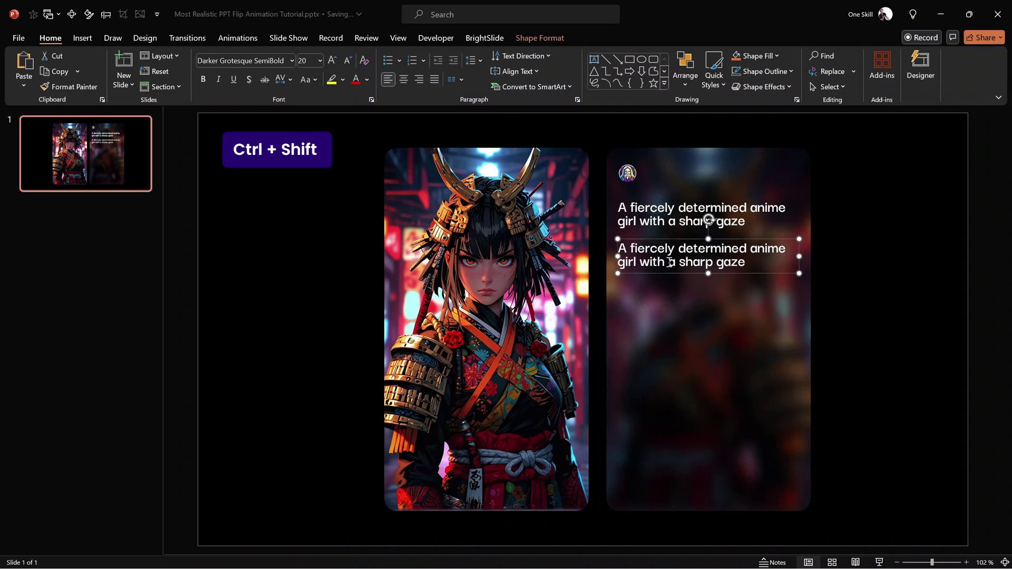
pyautogui.hotkey('ctrl', 'a')
pyautogui.write('Prompt details:')
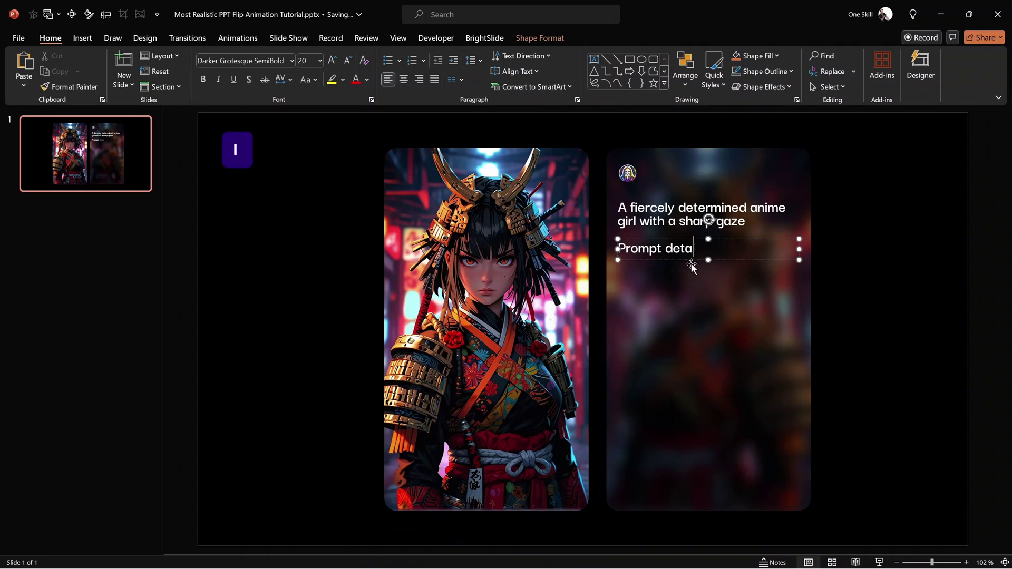
# - Set the "Prompt details:" text to size 14 and shift it slightly lower beneath the title
pyautogui.click(724, 241)
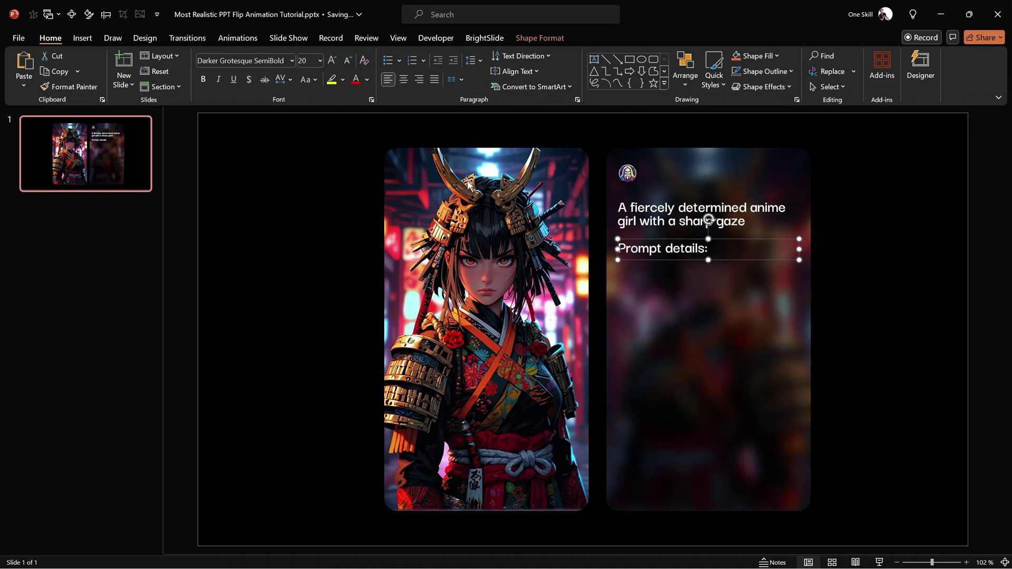
pyautogui.click(311, 61)
pyautogui.write('14')
pyautogui.press('Return')
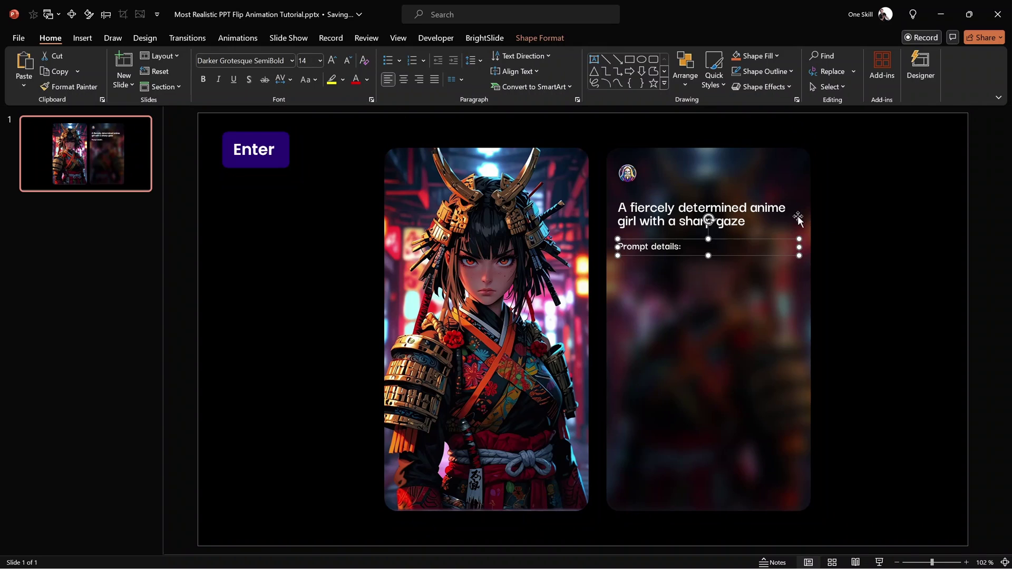
pyautogui.click(669, 268)
pyautogui.moveTo(667, 246); pyautogui.dragTo(667, 251)
pyautogui.click(681, 309)
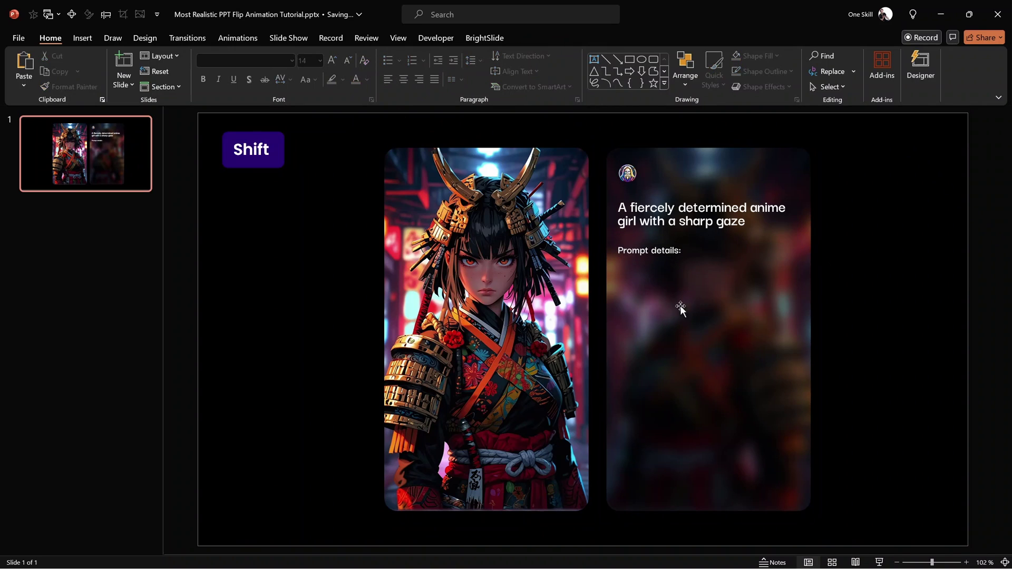
# - Draw a rounded rectangle about 8.19 cm high and 7.78 cm wide below "Prompt details:", with slightly rounded corners
pyautogui.click(83, 38)
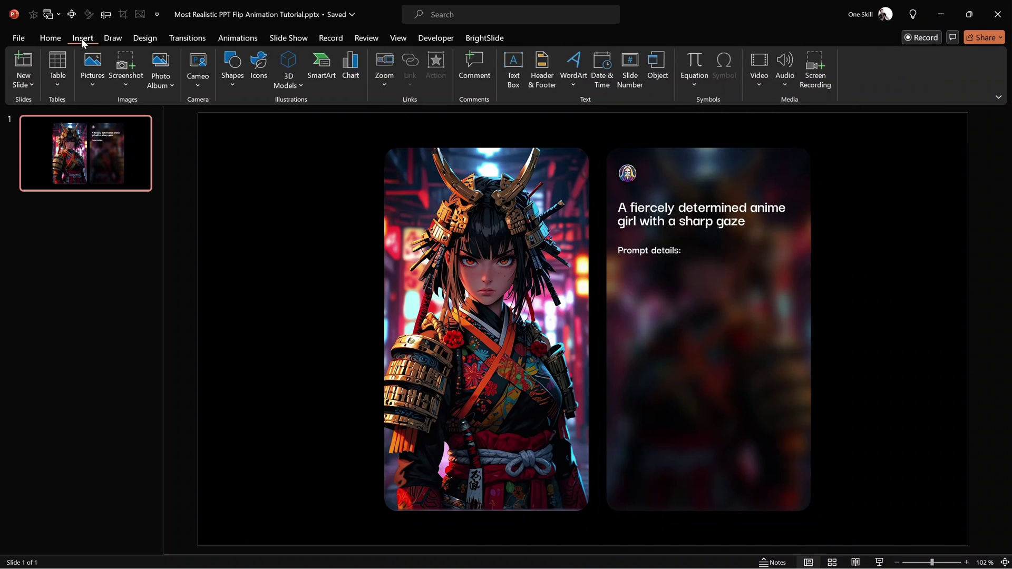
pyautogui.click(236, 85)
pyautogui.click(287, 117)
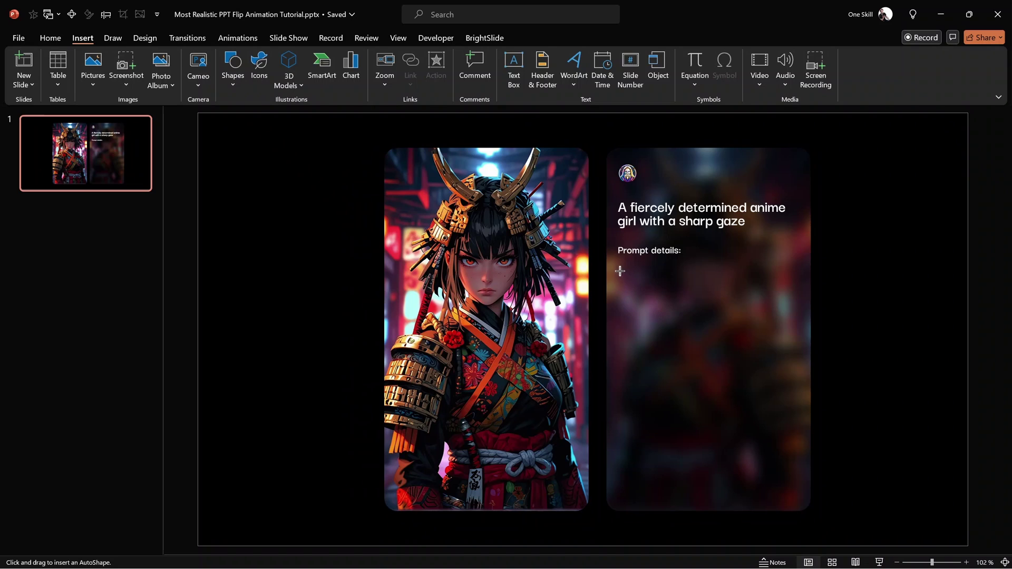
pyautogui.moveTo(620, 271)
pyautogui.mouseDown()
pyautogui.moveTo(793, 477)
pyautogui.moveTo(795, 458)
pyautogui.moveTo(628, 270)
pyautogui.mouseUp()
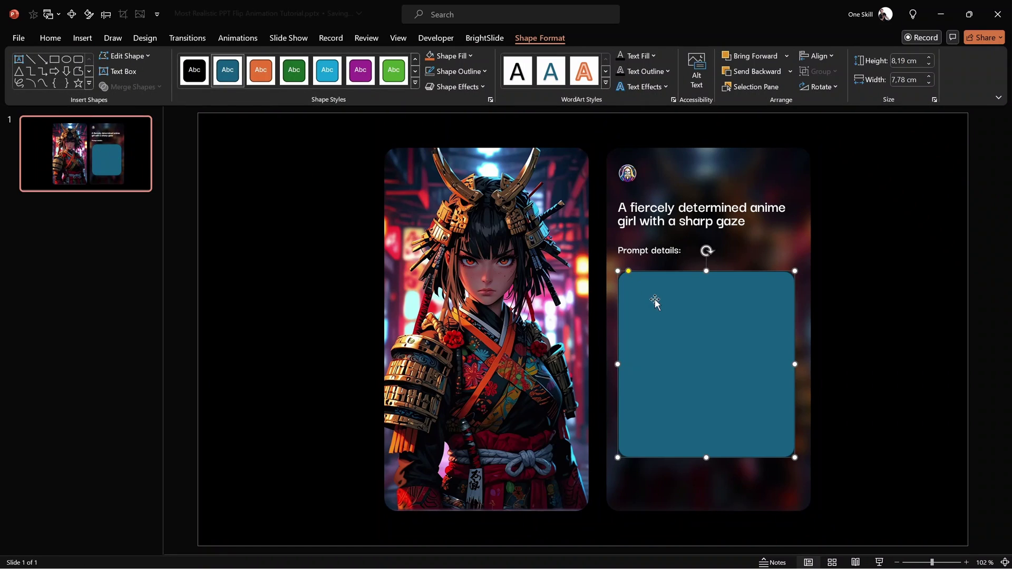
# - Give the rounded rectangle below "Prompt details:" a white outline and no fill
pyautogui.click(476, 71)
pyautogui.click(429, 101)
pyautogui.click(452, 56)
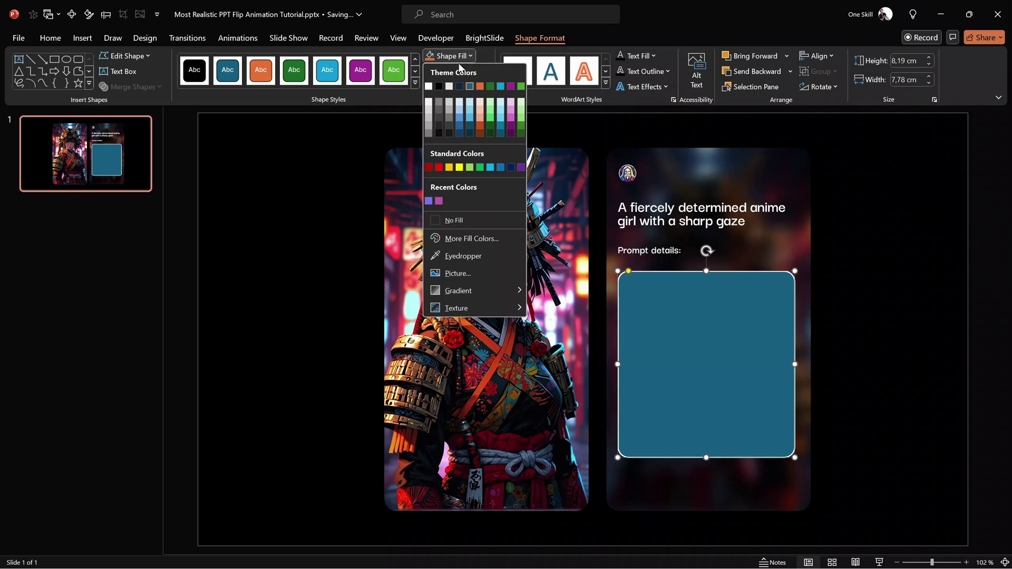
pyautogui.click(456, 221)
# - Set the rounded rectangle's outline to 50% transparency and a width of 1 pt
pyautogui.hotkey('alt', '4')
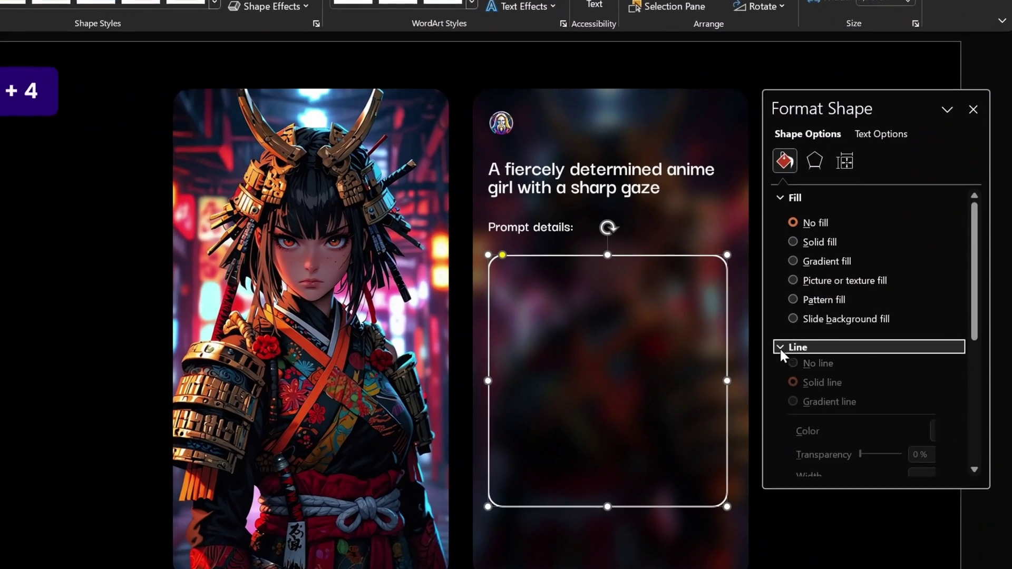
pyautogui.click(777, 340)
pyautogui.scroll(-1, 986, 371)
pyautogui.doubleClick(931, 315)
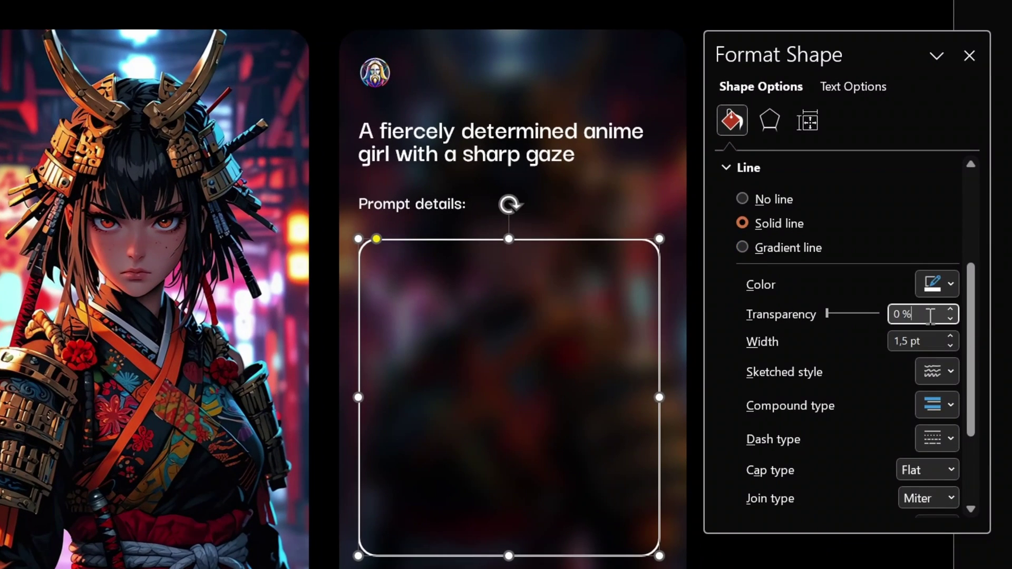
pyautogui.write('50')
pyautogui.doubleClick(930, 341)
pyautogui.write('1')
pyautogui.press('Return')
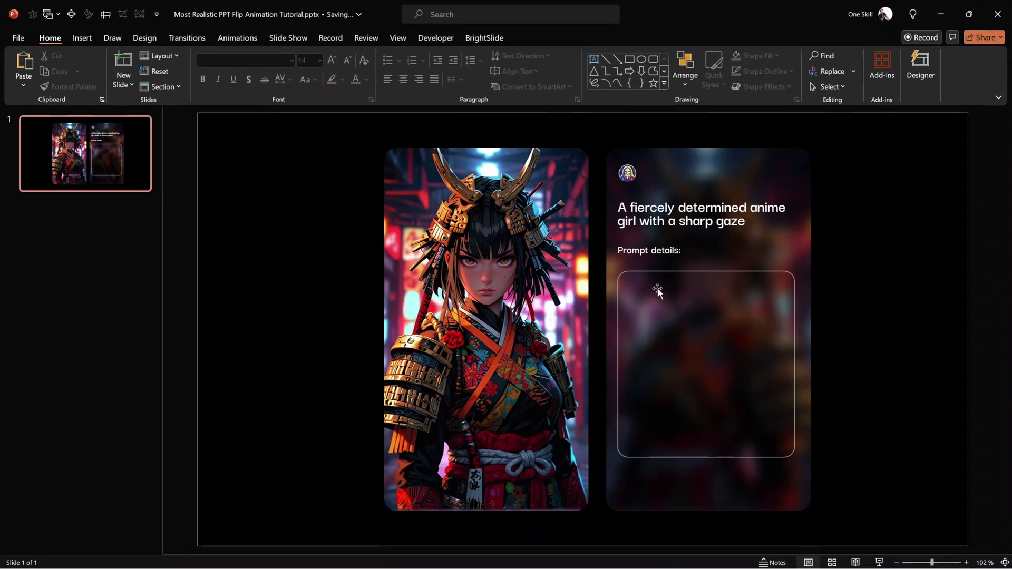
# - Format the rounded rectangle's text as Darker Grotesque, size 12, aligned to the left and to the top of the shape
pyautogui.click(425, 267)
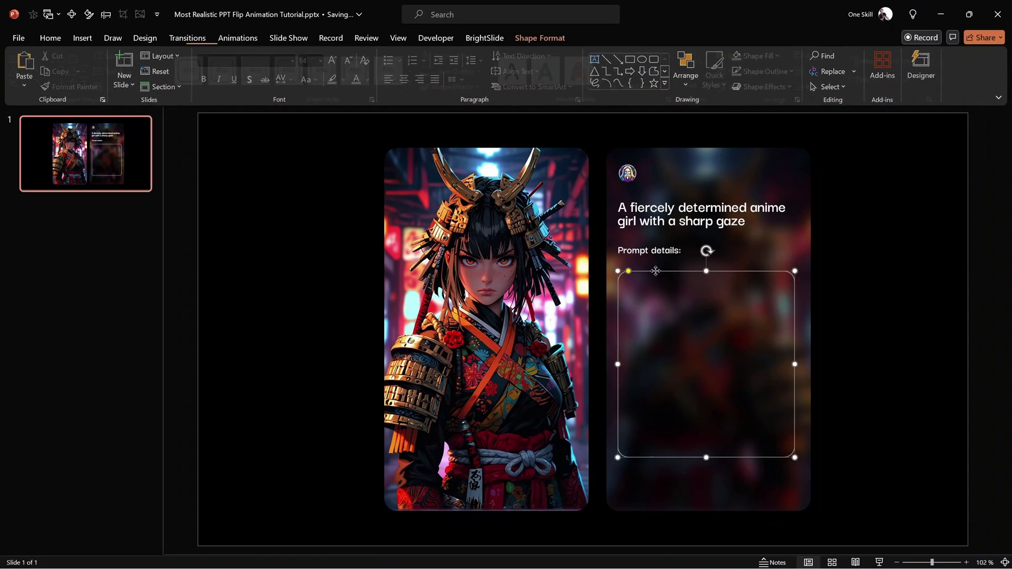
pyautogui.click(51, 38)
pyautogui.click(254, 61)
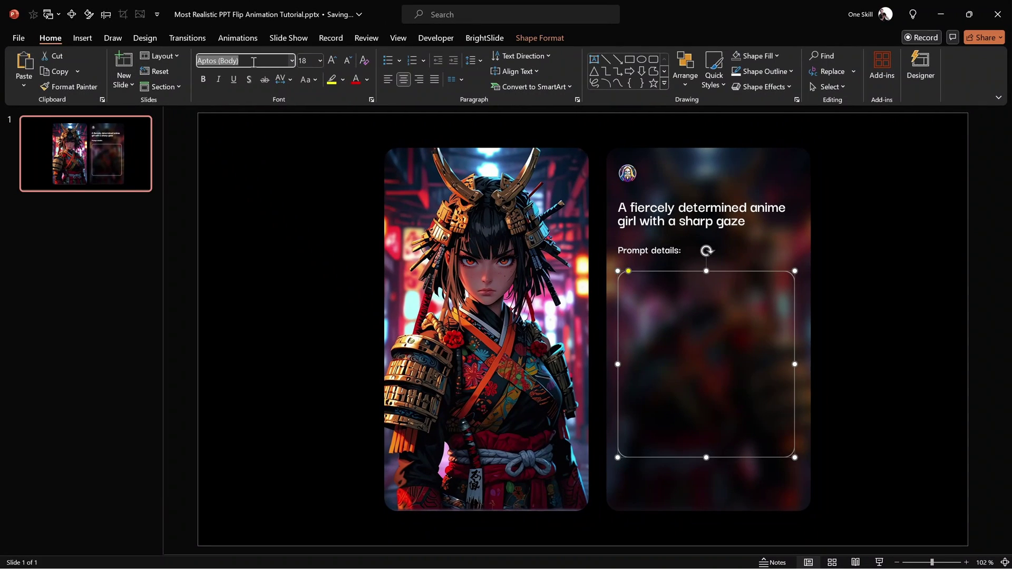
pyautogui.write('Darker Grotesque')
pyautogui.press('Tab')
pyautogui.write('12')
pyautogui.press('Return')
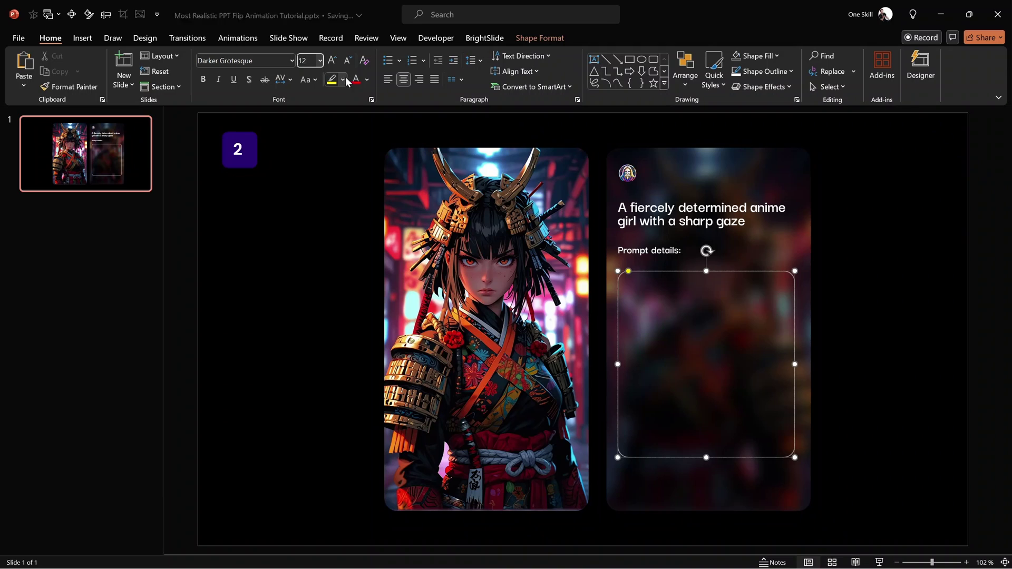
pyautogui.click(523, 75)
pyautogui.click(525, 95)
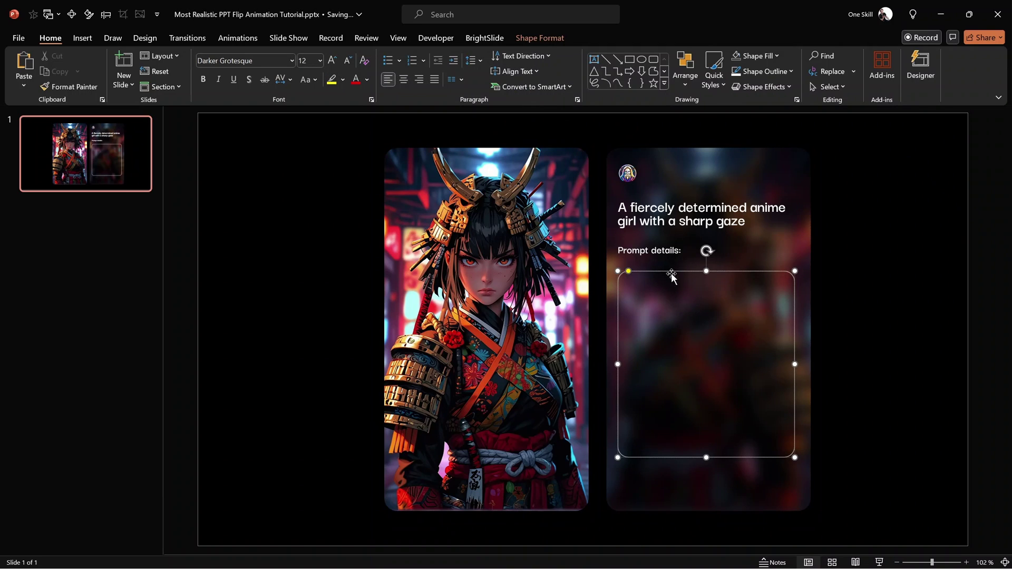
# - Enter the placeholder "Some text" in the rounded rectangle
pyautogui.write('Some text')
pyautogui.press('Escape')
pyautogui.press('Escape')
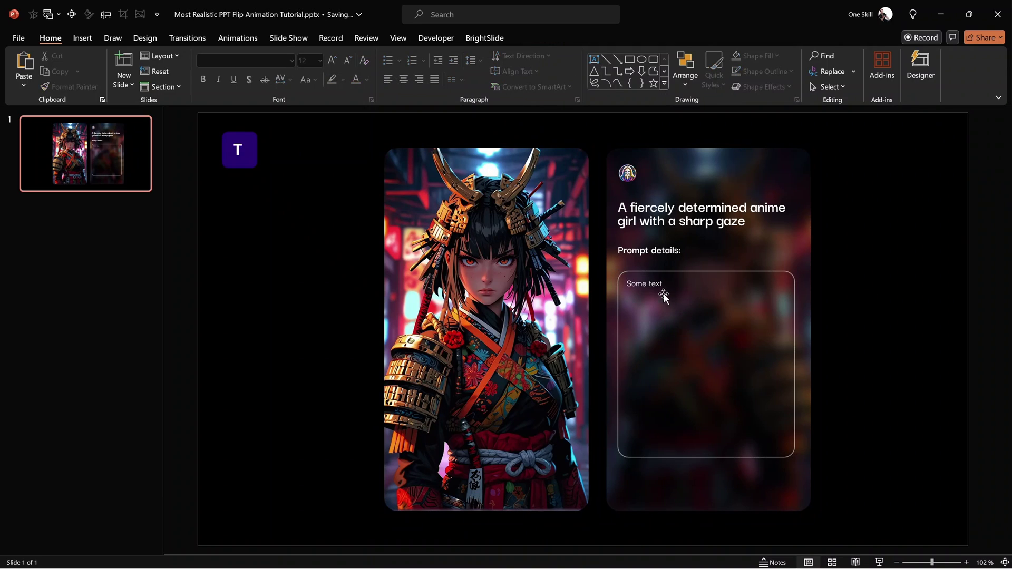
# - Switch to the Leonardo.Ai image page, copy its prompt details, and paste them into the PowerPoint rounded rectangle in place of the placeholder
pyautogui.hotkey('alt', 'Tab')
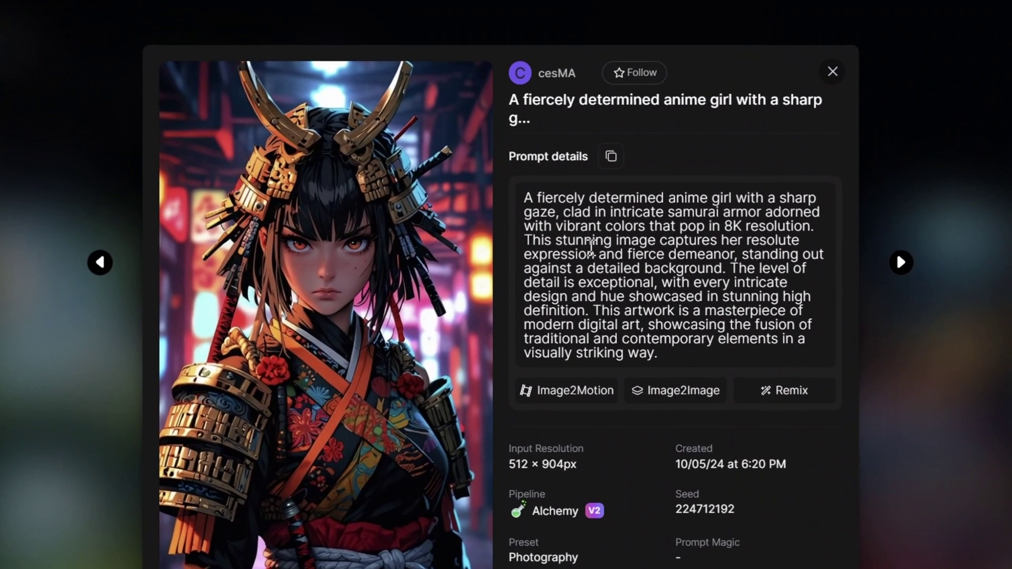
pyautogui.click(611, 157)
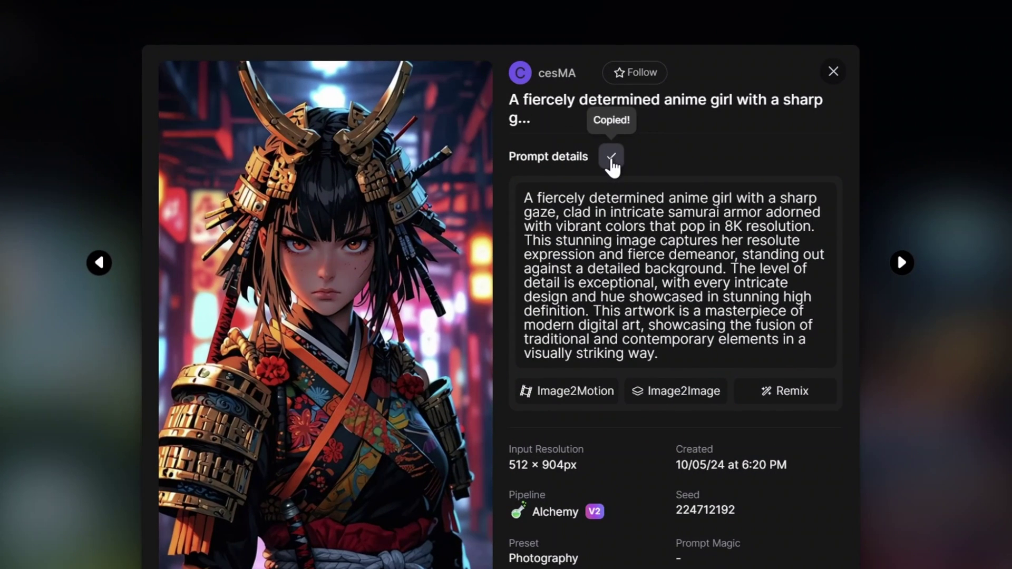
pyautogui.hotkey('alt', 'Tab')
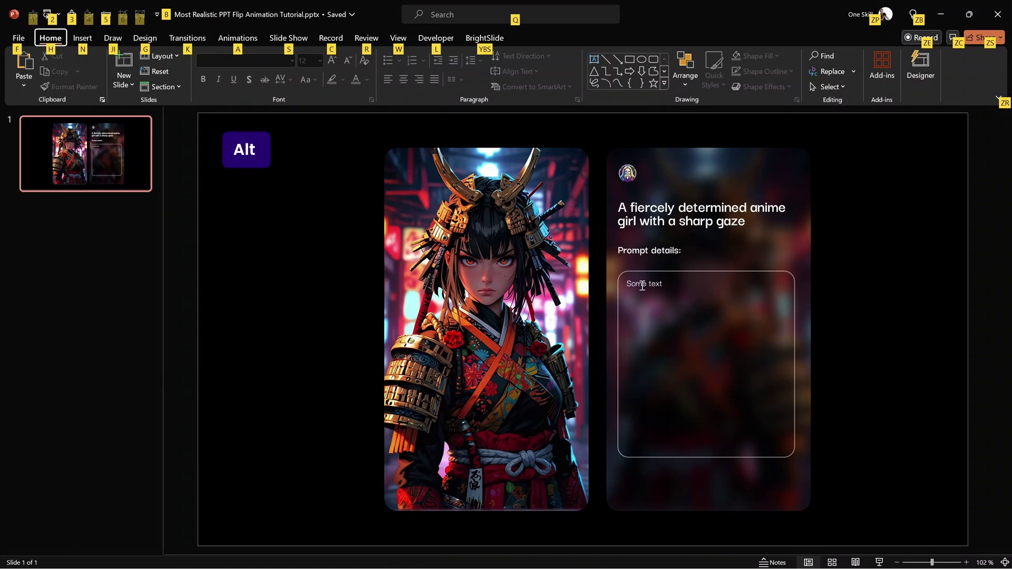
pyautogui.click(643, 285)
pyautogui.hotkey('ctrl', 'v')
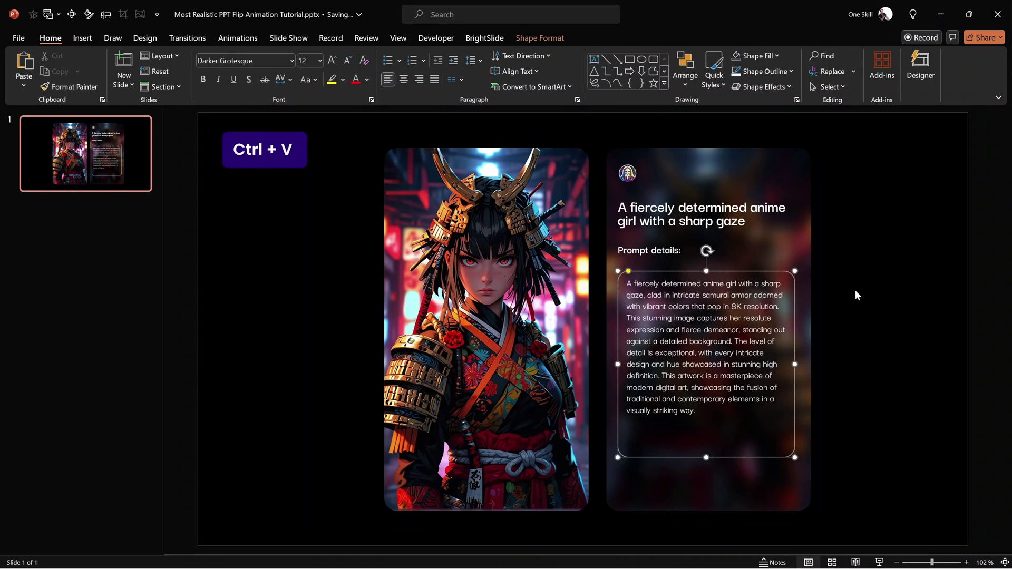
pyautogui.click(855, 296)
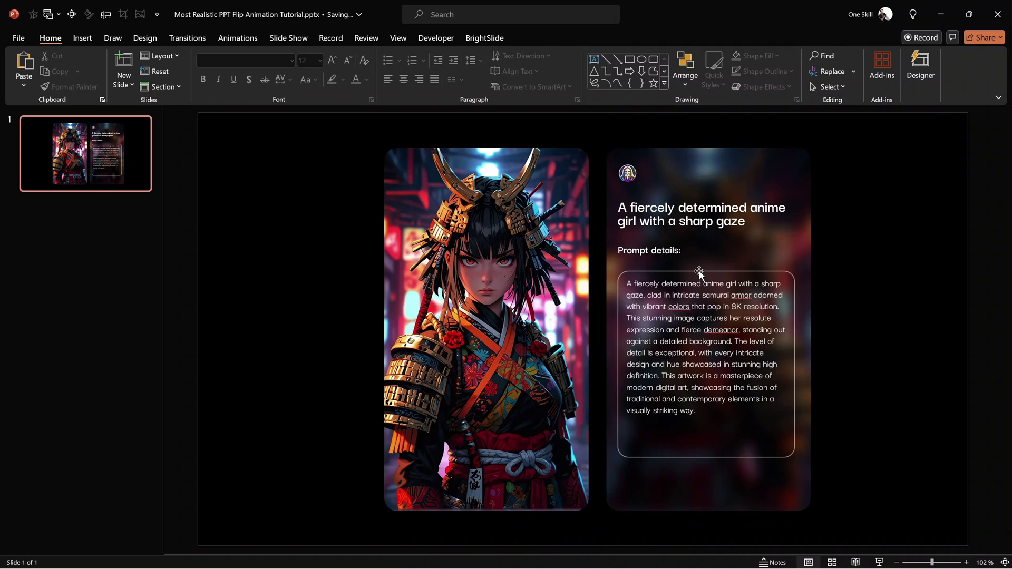
# - Set the prompt text's rounded rectangle to resize to fit its text
pyautogui.click(700, 270)
pyautogui.hotkey('alt', '4')
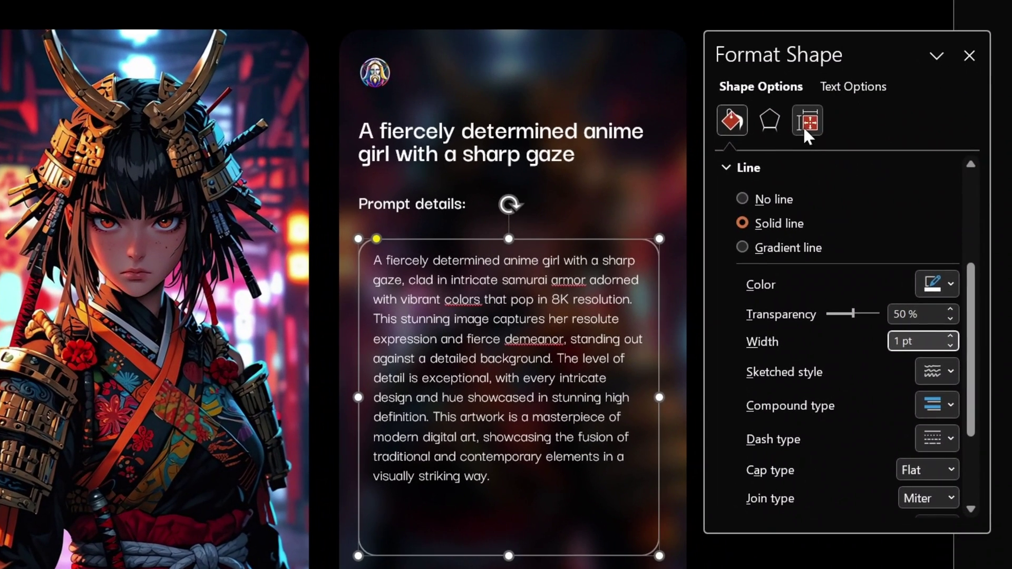
pyautogui.click(805, 125)
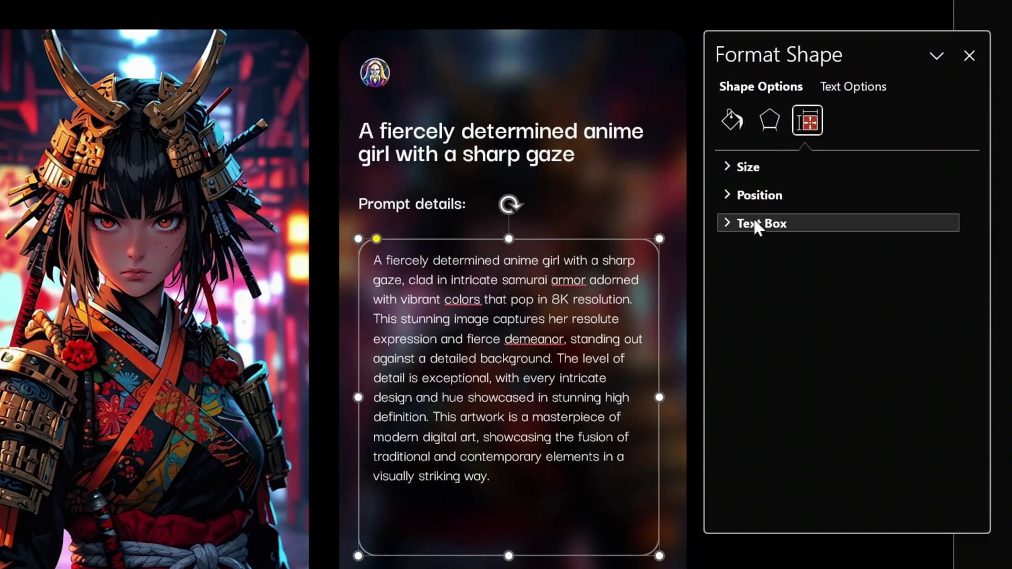
pyautogui.click(723, 225)
pyautogui.scroll(-1, 933, 278)
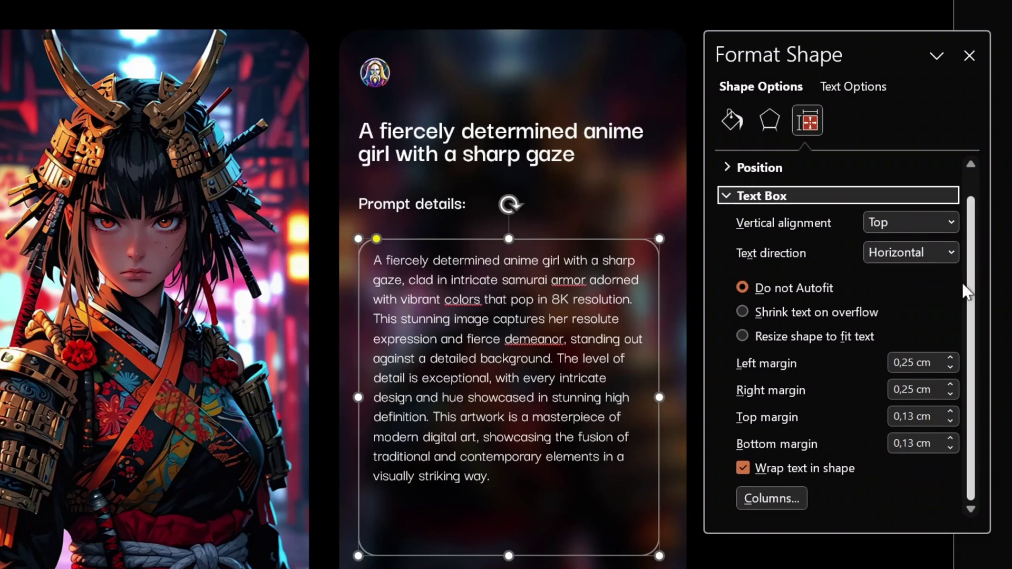
pyautogui.click(743, 335)
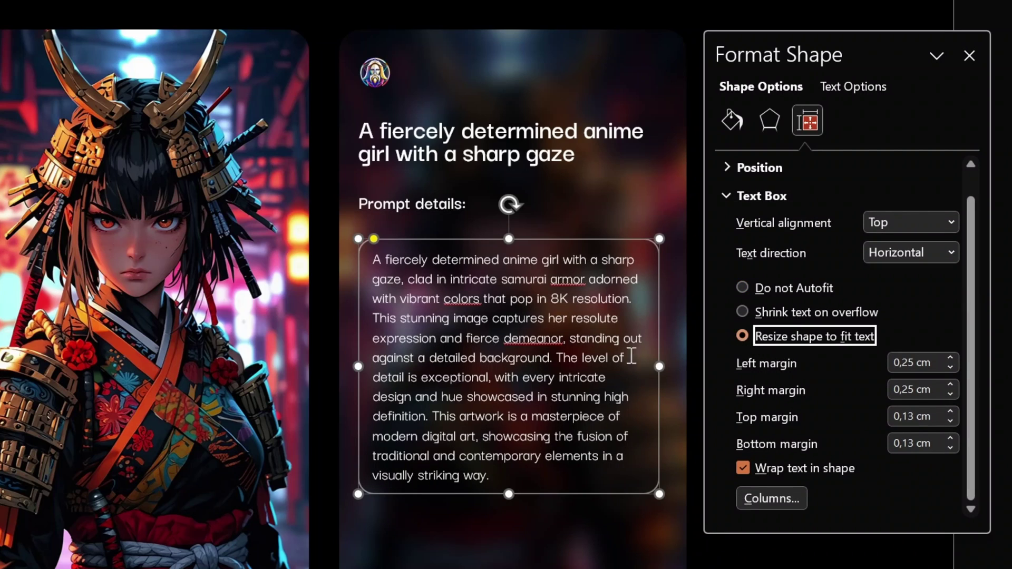
# - Set the top and bottom text margins of the prompt box to 0,25 cm and close the shape formatting
pyautogui.click(935, 417)
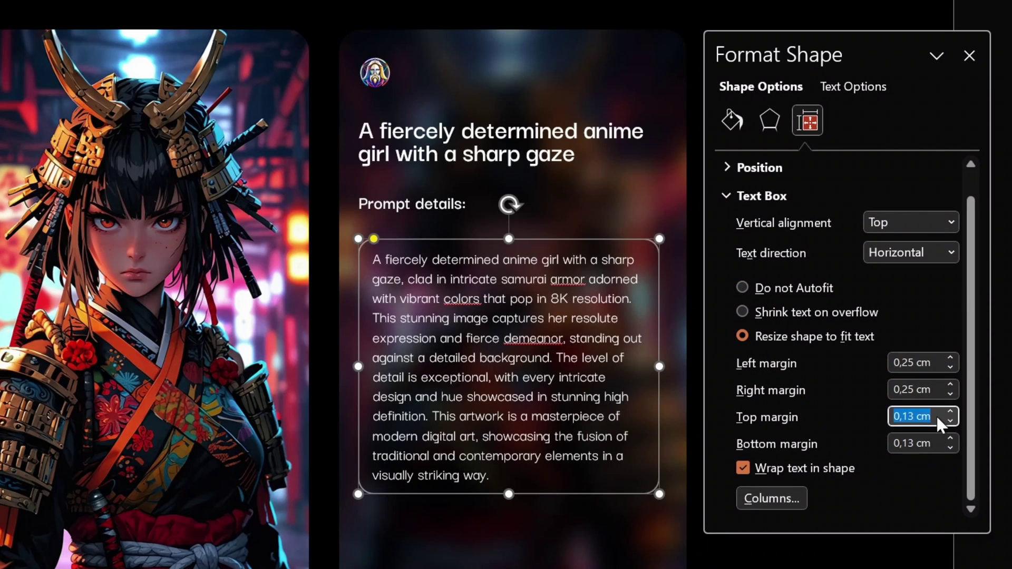
pyautogui.write('0,25')
pyautogui.press('Tab')
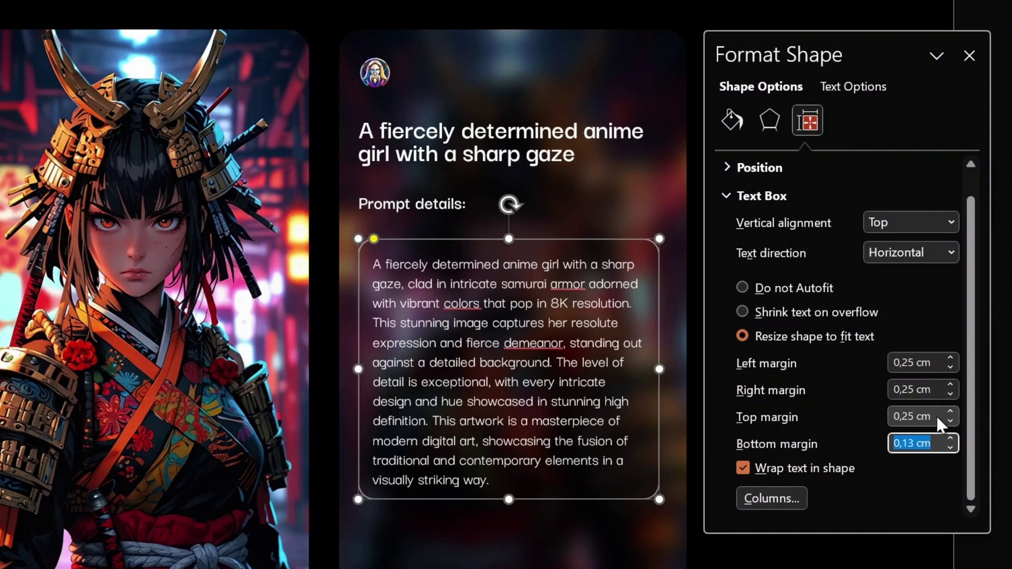
pyautogui.write('0,25')
pyautogui.press('Tab')
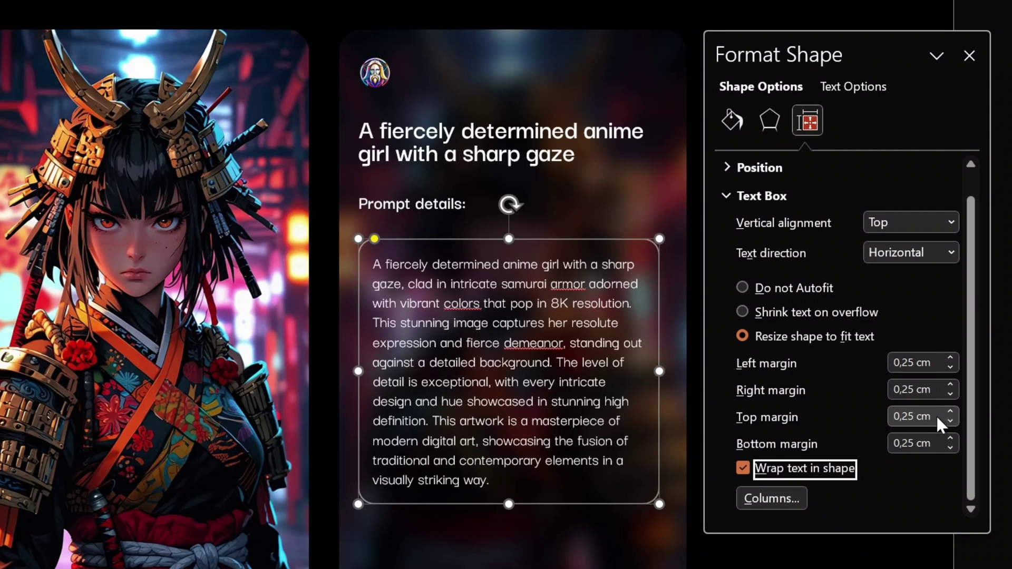
pyautogui.click(969, 56)
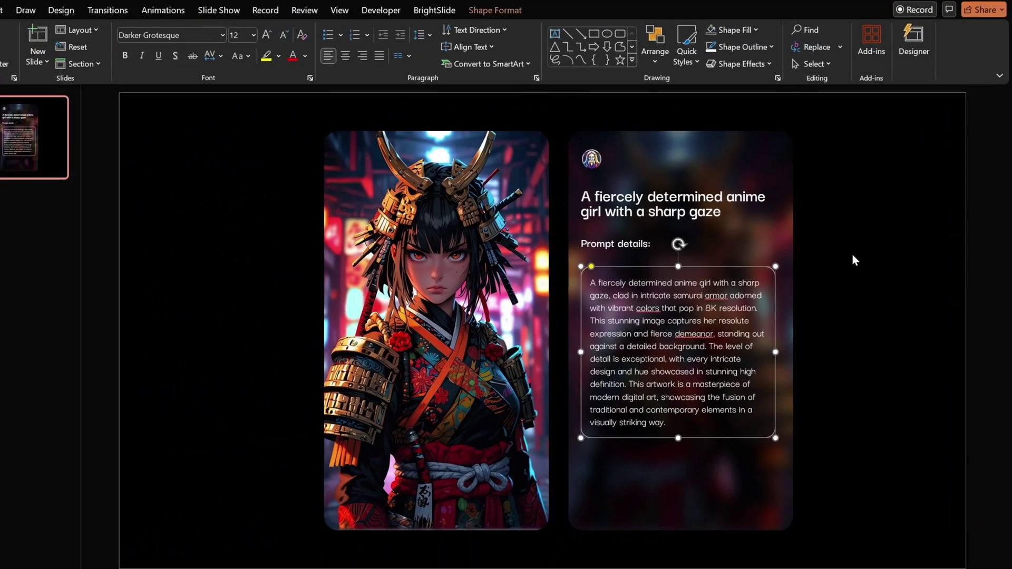
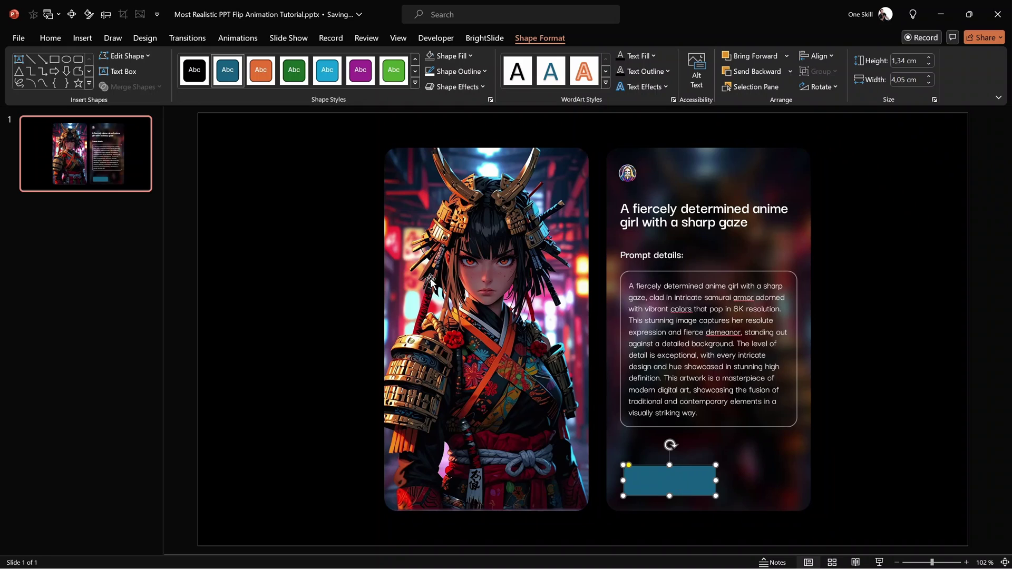
# - Set the font of the small blue rectangle at the bottom of the card to Darker Grotesque SemiBold, size 14
pyautogui.click(48, 42)
pyautogui.click(259, 61)
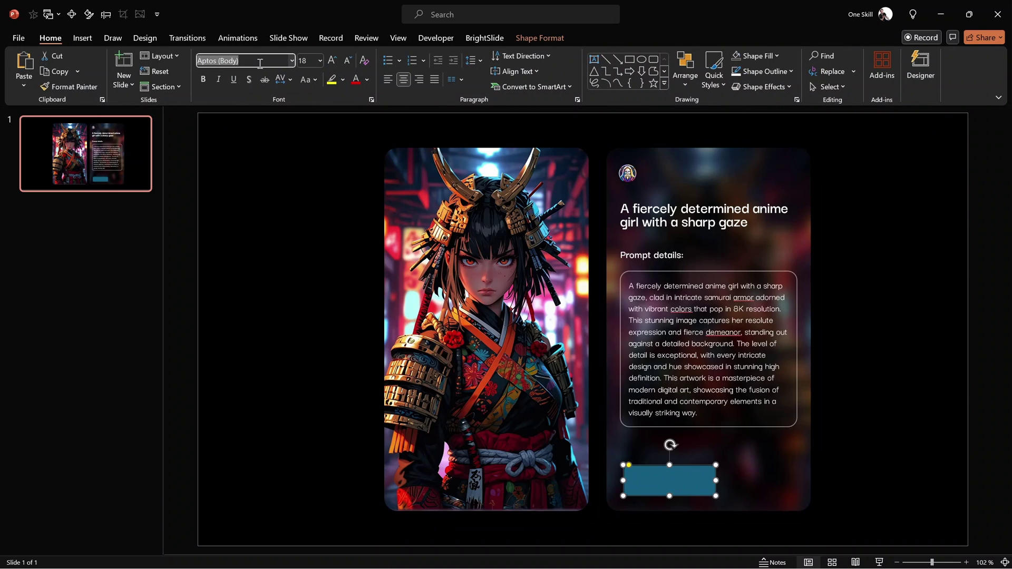
pyautogui.write('Darker Grotesque')
pyautogui.press('Right')
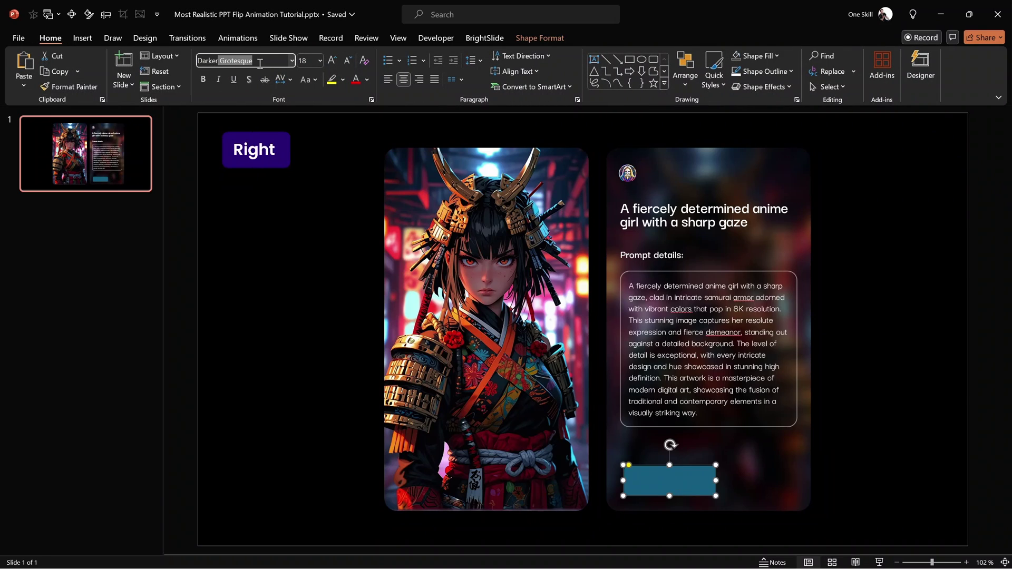
pyautogui.write('SemiBold')
pyautogui.press('Return')
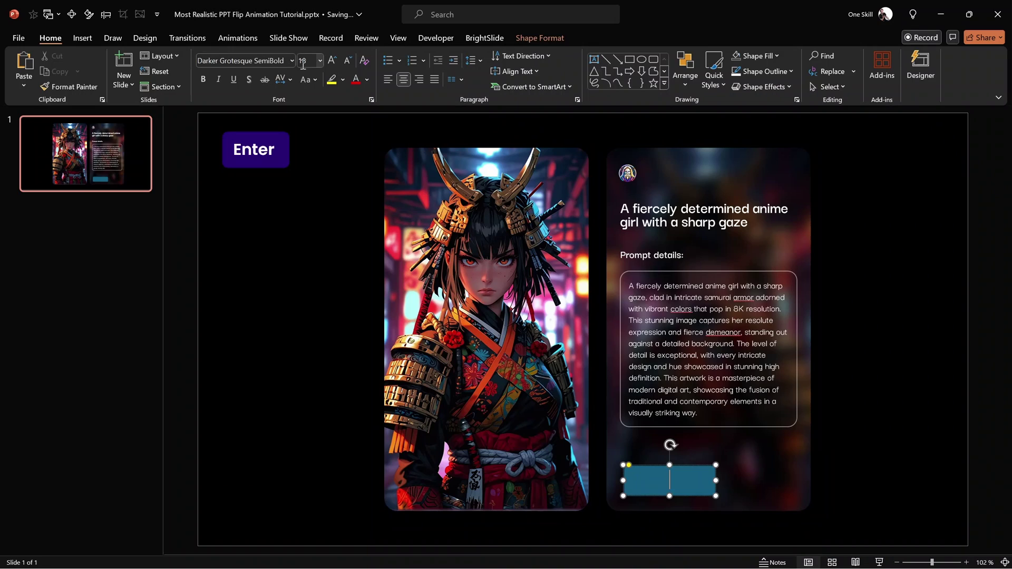
pyautogui.write('14')
pyautogui.press('Return')
# - Set the small rectangle's font colour to white and label it "Like & Subscribe"
pyautogui.click(370, 81)
pyautogui.click(357, 110)
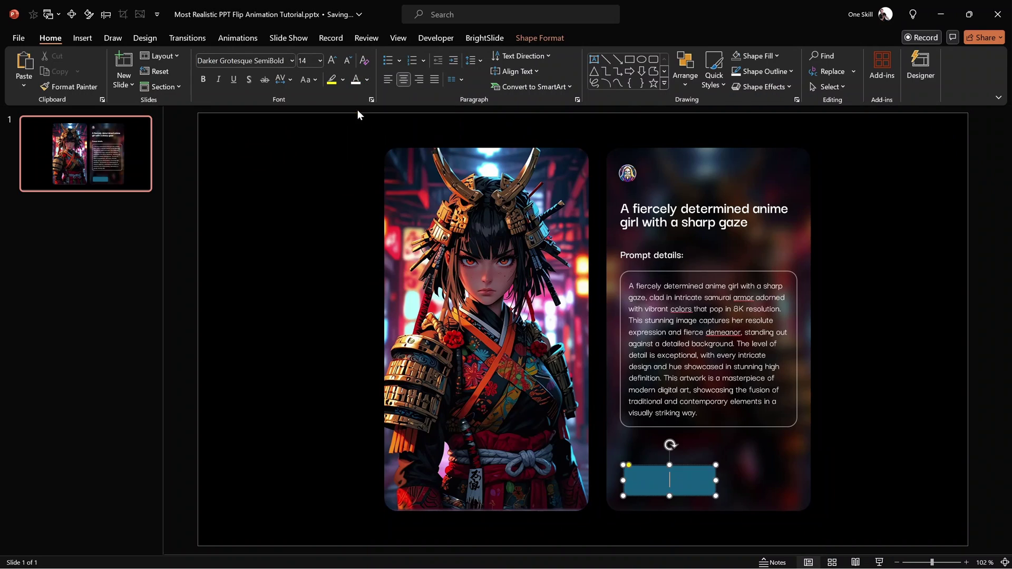
pyautogui.write('Like')
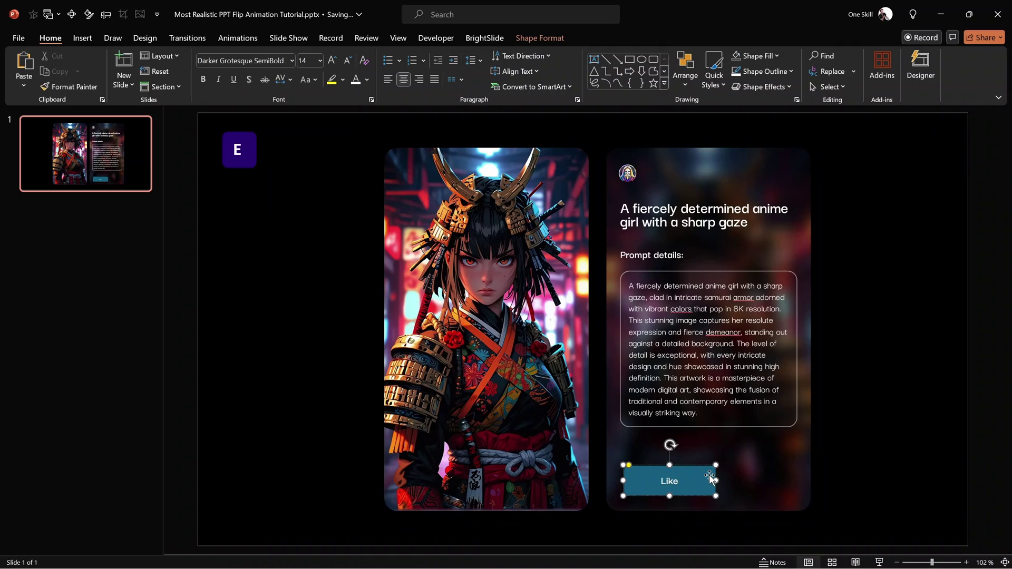
pyautogui.write(' & Subscribe')
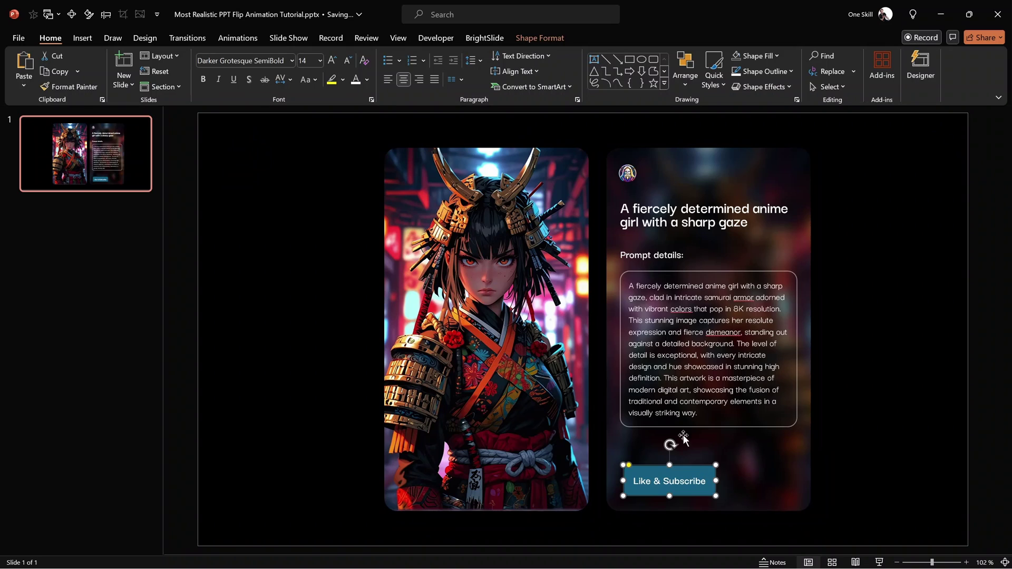
# - Remove the outline from the "Like & Subscribe" rectangle and deselect it
pyautogui.click(540, 38)
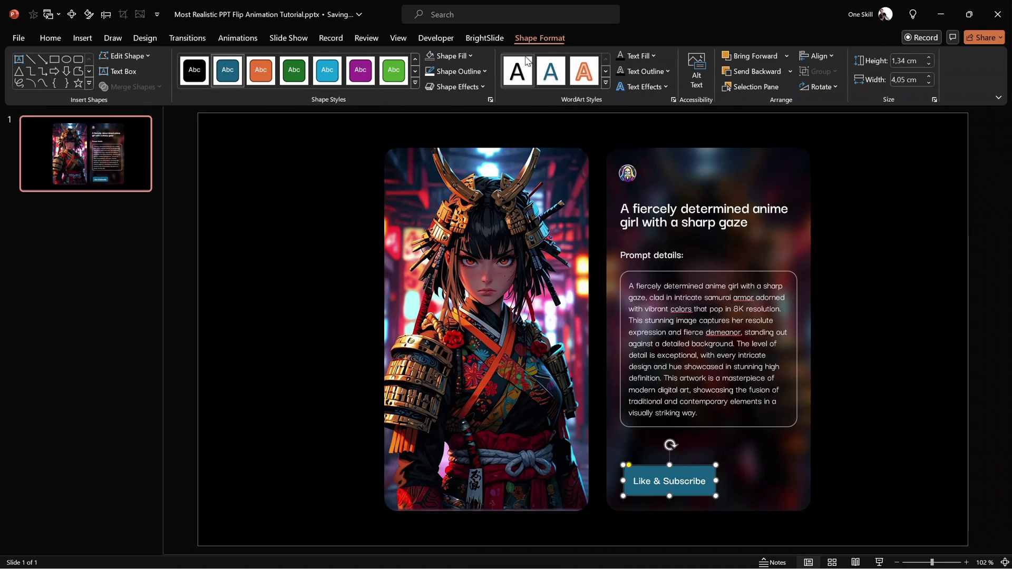
pyautogui.click(489, 72)
pyautogui.click(459, 233)
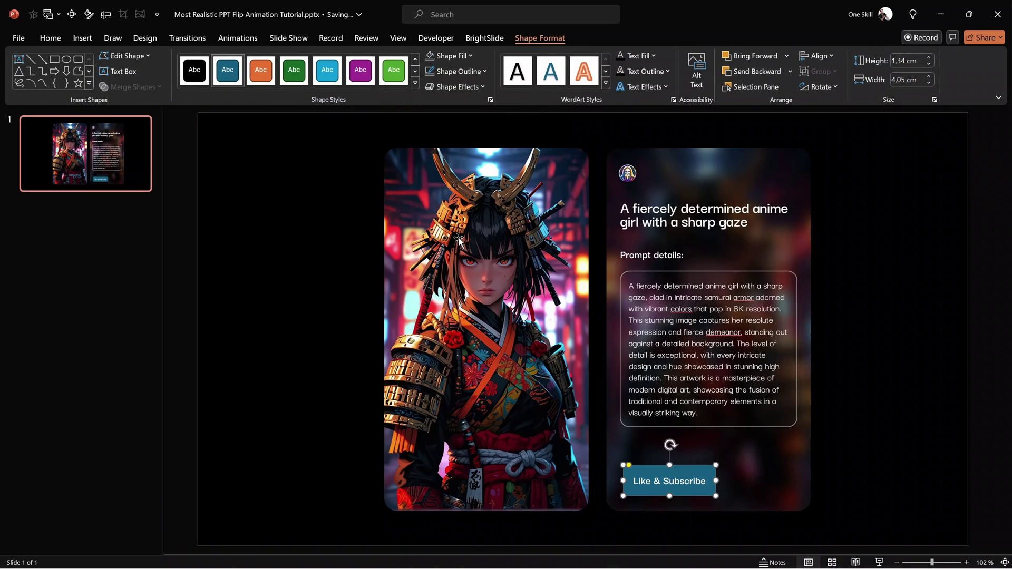
pyautogui.click(891, 381)
# - Give the "Like & Subscribe" rectangle a gradient fill and remove the middle gradient stops, keeping only the two end stops
pyautogui.click(710, 470)
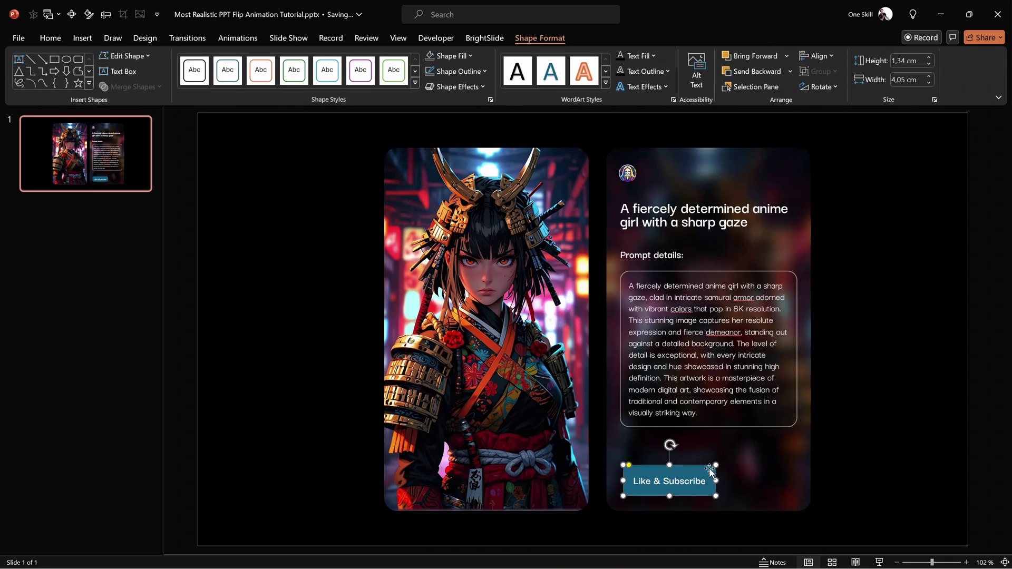
pyautogui.hotkey('alt', '4')
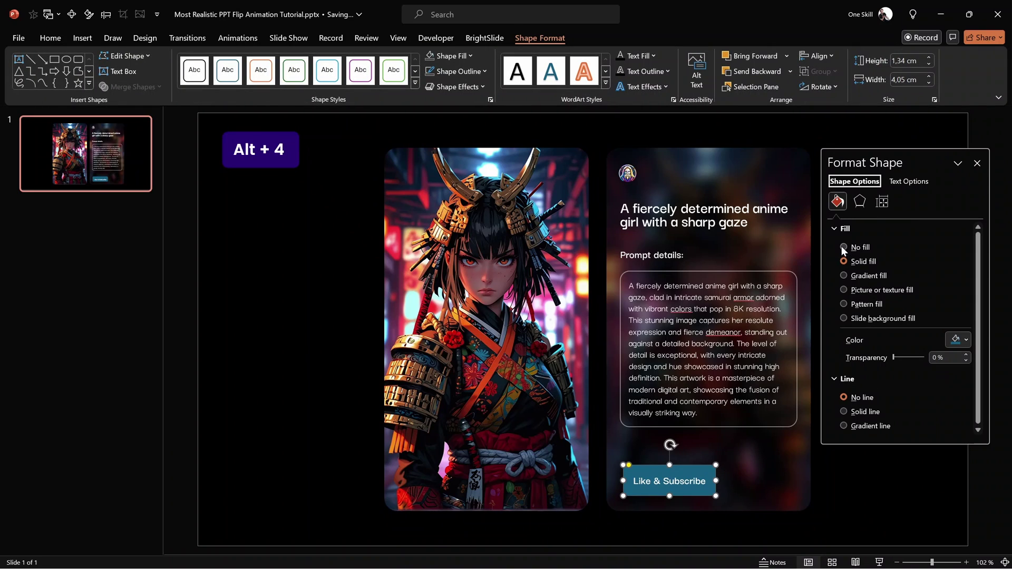
pyautogui.click(844, 277)
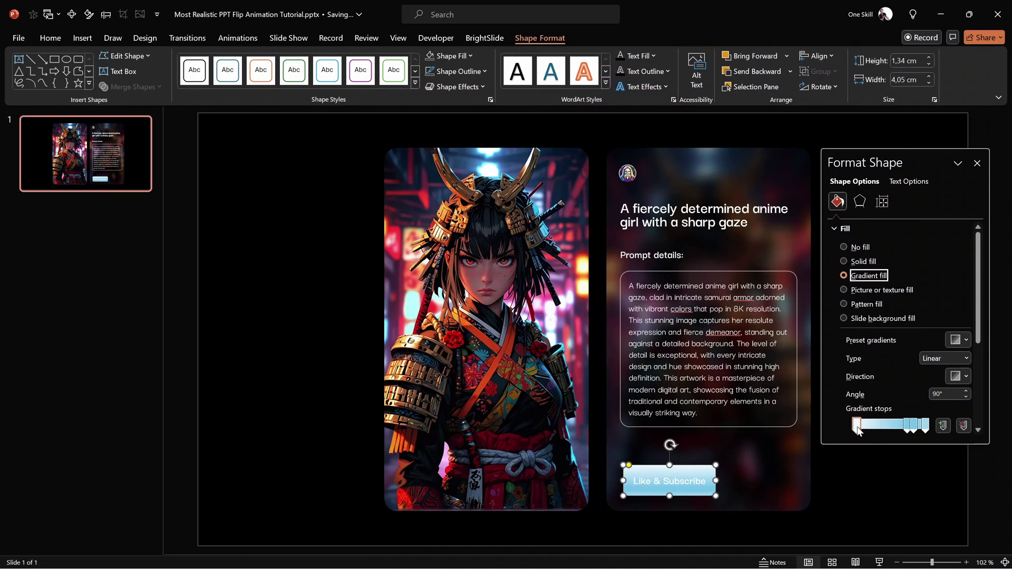
pyautogui.moveTo(981, 327); pyautogui.dragTo(981, 371)
pyautogui.click(907, 344)
pyautogui.moveTo(913, 365); pyautogui.dragTo(913, 363)
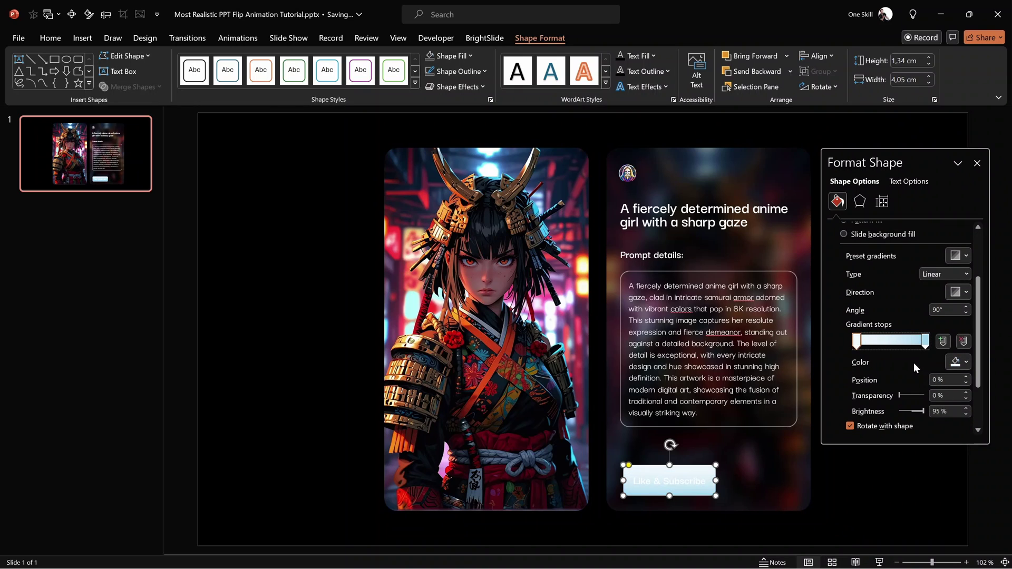
# - Switch to Leonardo.Ai in the browser, close the picture details and capture a screen snip of the gradient "All" button
pyautogui.hotkey('alt', 'Tab')
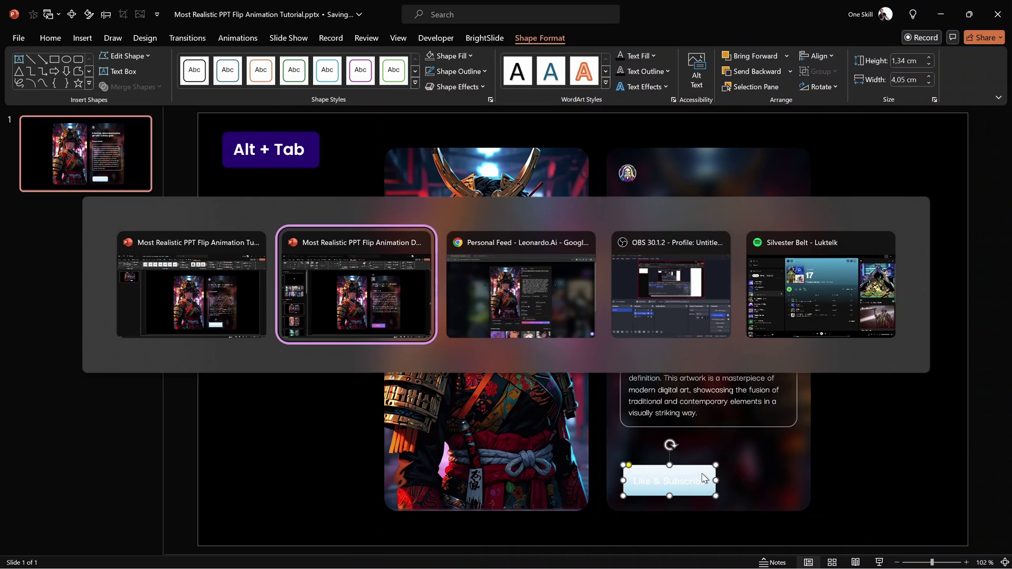
pyautogui.click(536, 305)
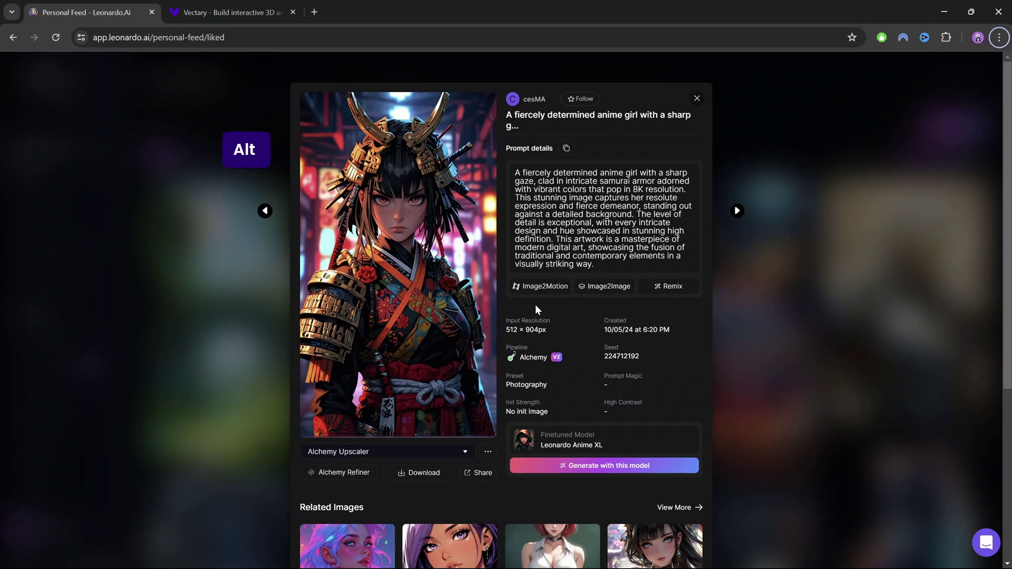
pyautogui.click(729, 141)
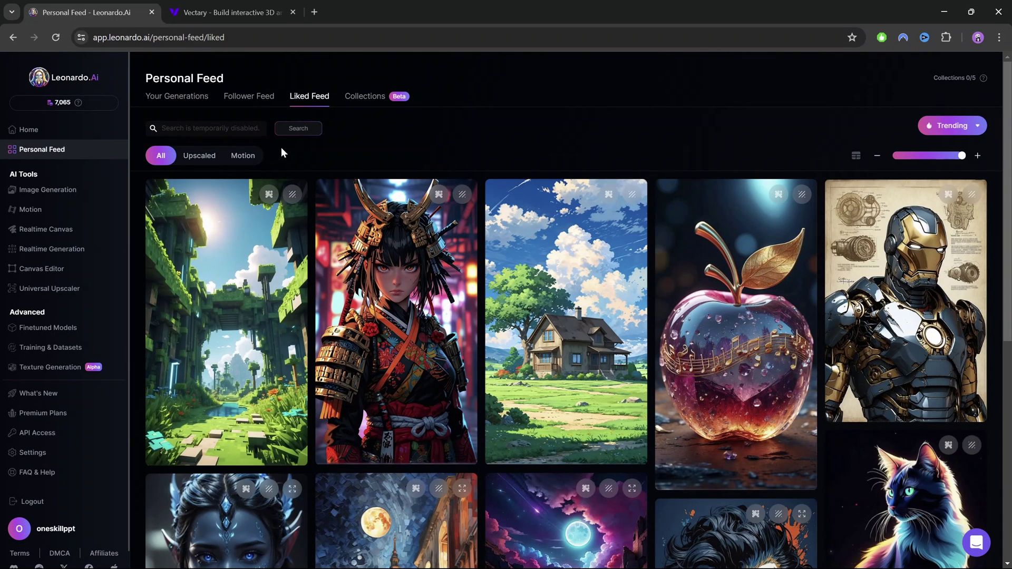
pyautogui.press('super+shift+s')
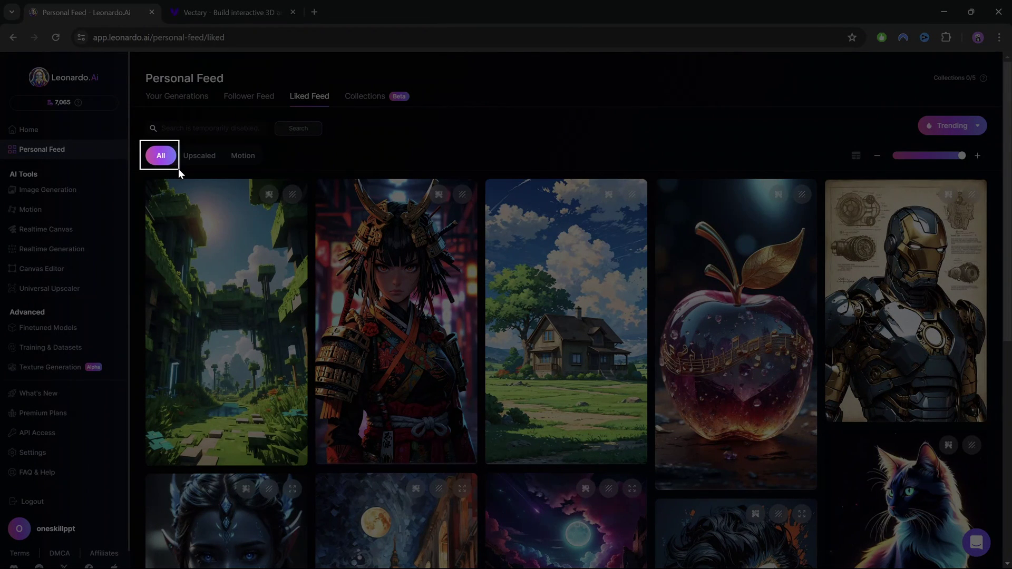
pyautogui.press('Escape')
# - Return to the PowerPoint tutorial presentation, paste the "All" button snip and place it beside the "Like & Subscribe" rectangle
pyautogui.hotkey('alt', 'Tab')
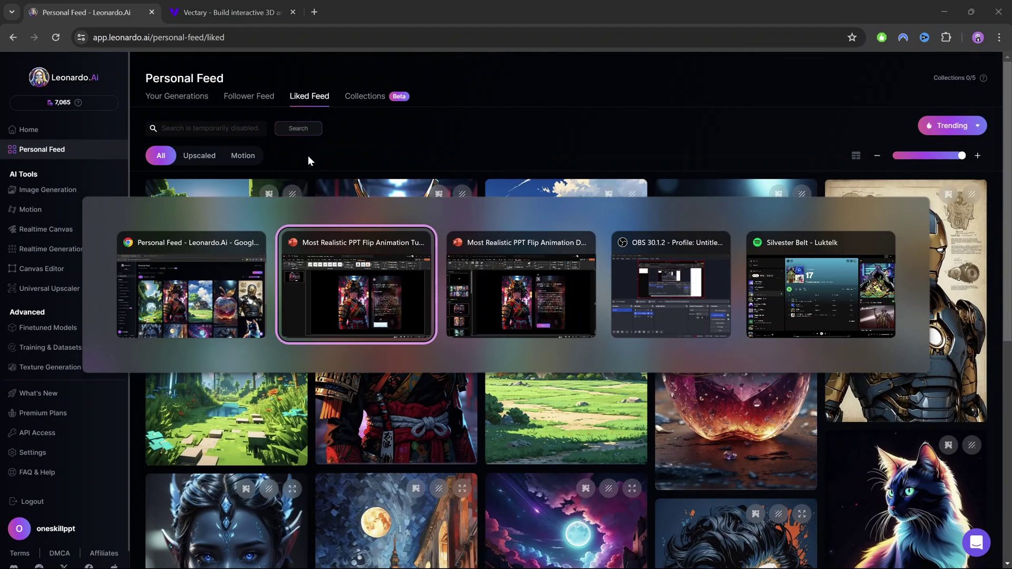
pyautogui.click(382, 278)
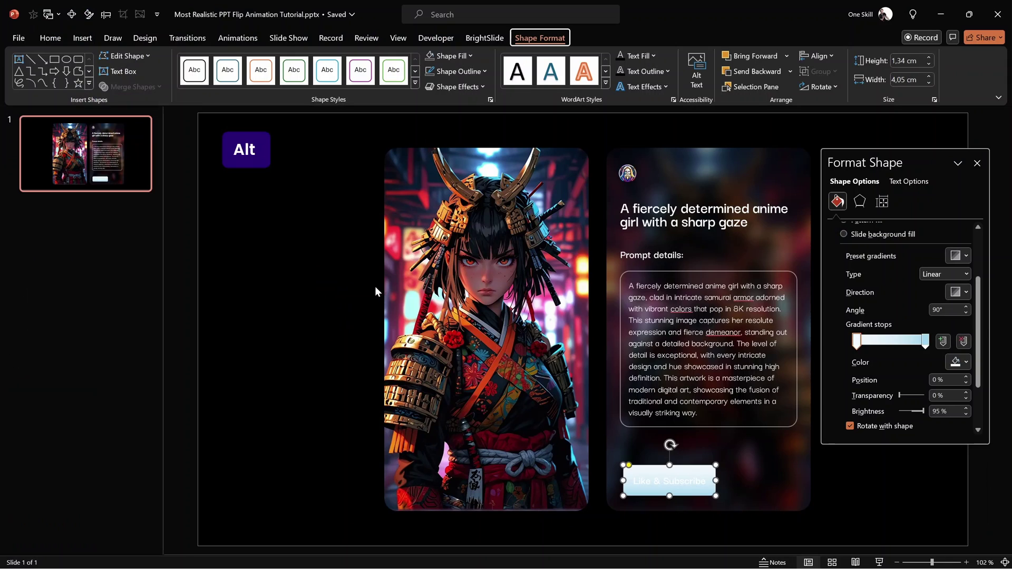
pyautogui.click(597, 444)
pyautogui.hotkey('ctrl', 'v')
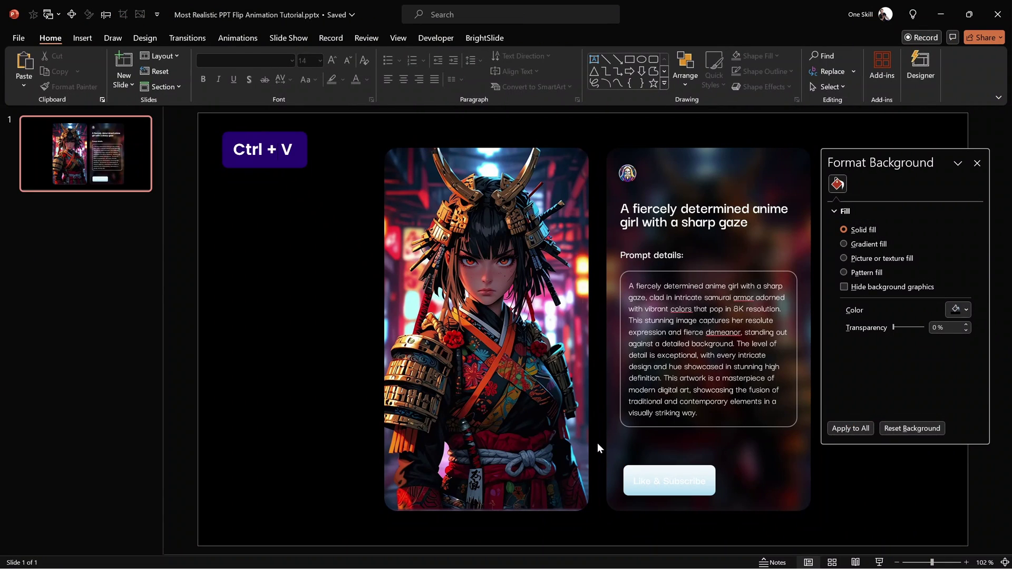
pyautogui.moveTo(555, 323); pyautogui.dragTo(729, 479)
# - Set the first gradient stop of the "Like & Subscribe" rectangle to the pink sampled with the Eyedropper from the "All" snip
pyautogui.click(696, 481)
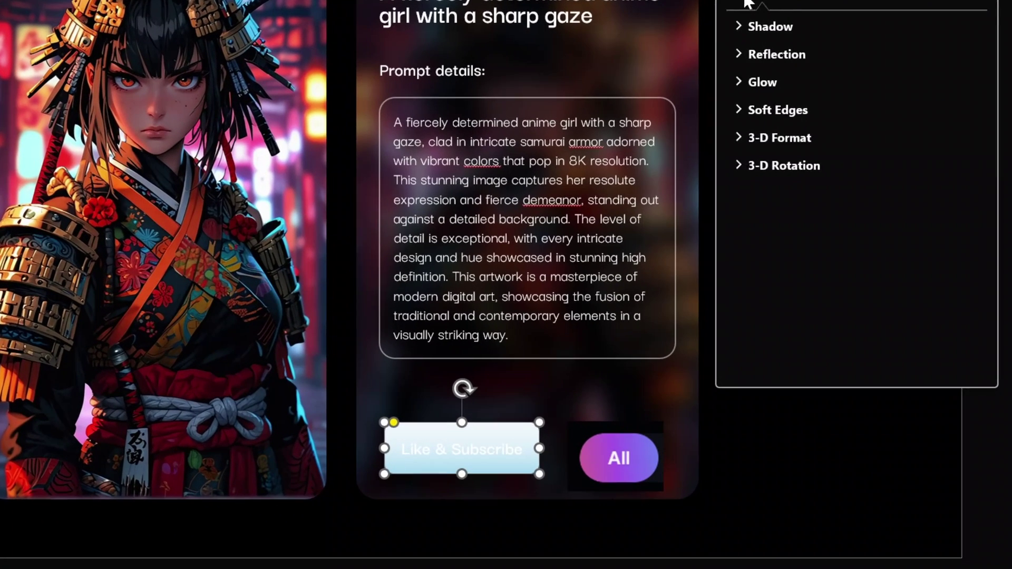
pyautogui.click(748, 4)
pyautogui.scroll(-3, 965, 207)
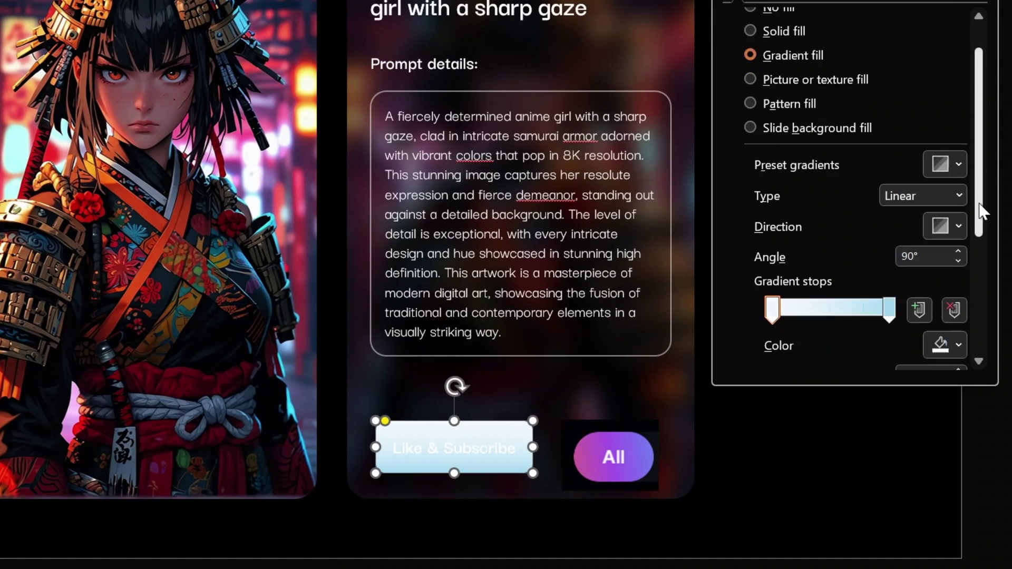
pyautogui.click(950, 241)
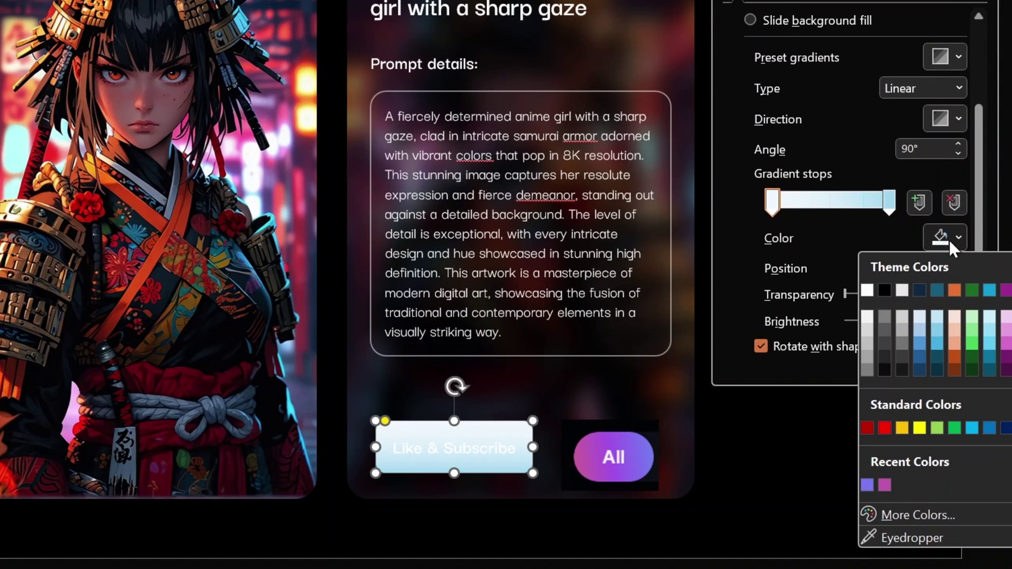
pyautogui.click(888, 534)
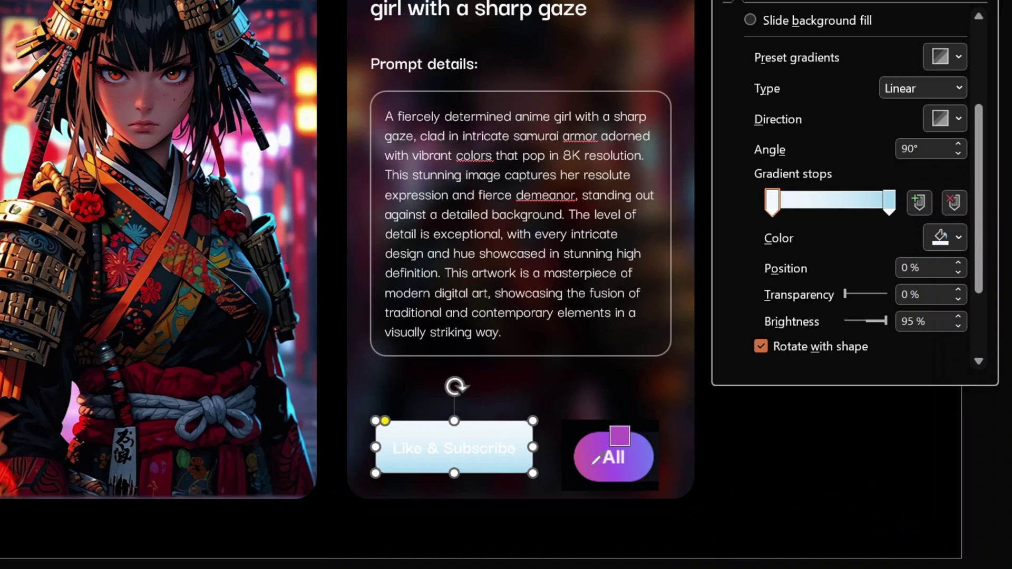
pyautogui.click(580, 455)
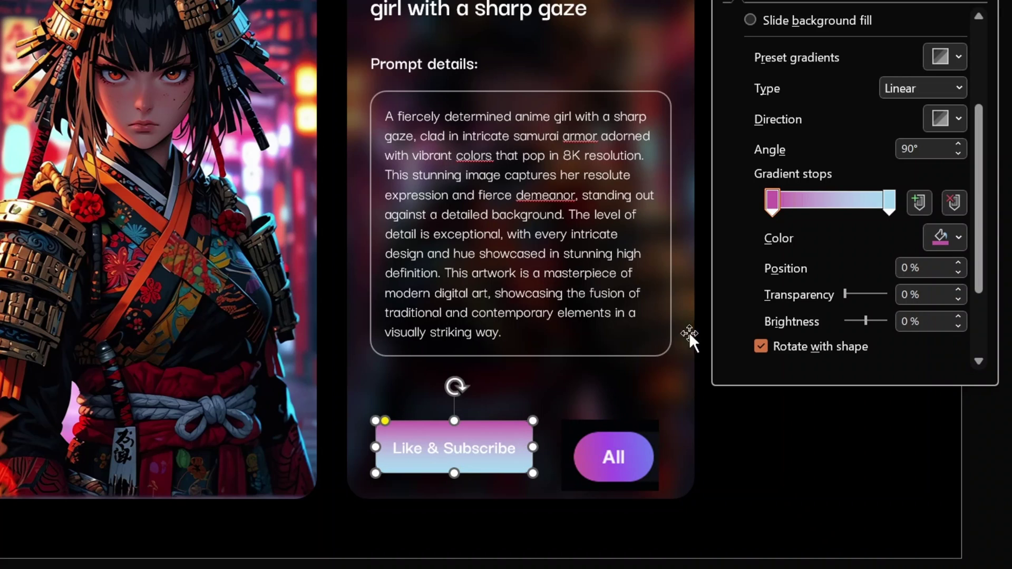
# - Set the rectangle's last gradient stop to the blue-violet sampled from the "All" snip, and delete the snip
pyautogui.click(881, 209)
pyautogui.click(946, 240)
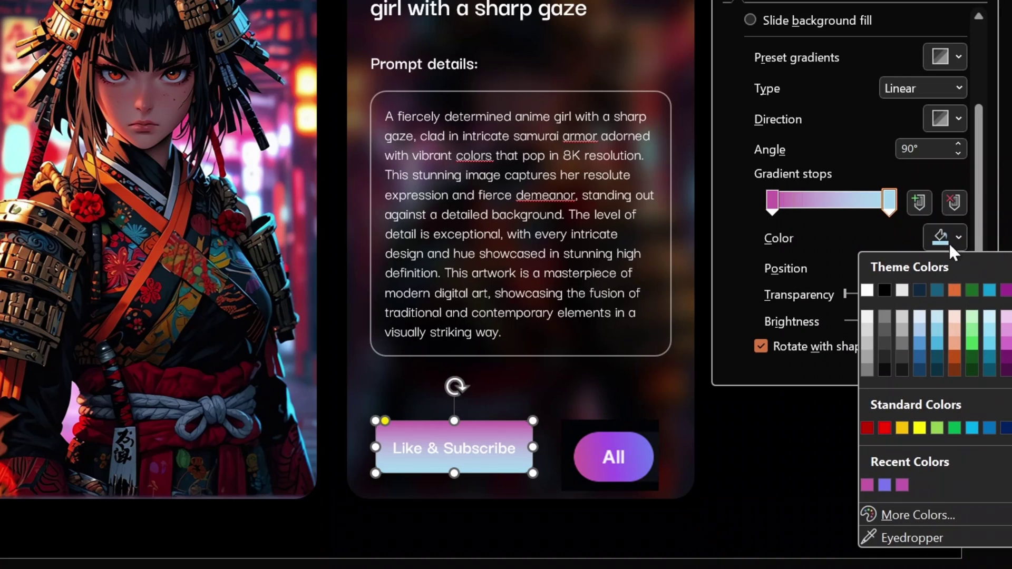
pyautogui.click(868, 534)
pyautogui.click(656, 450)
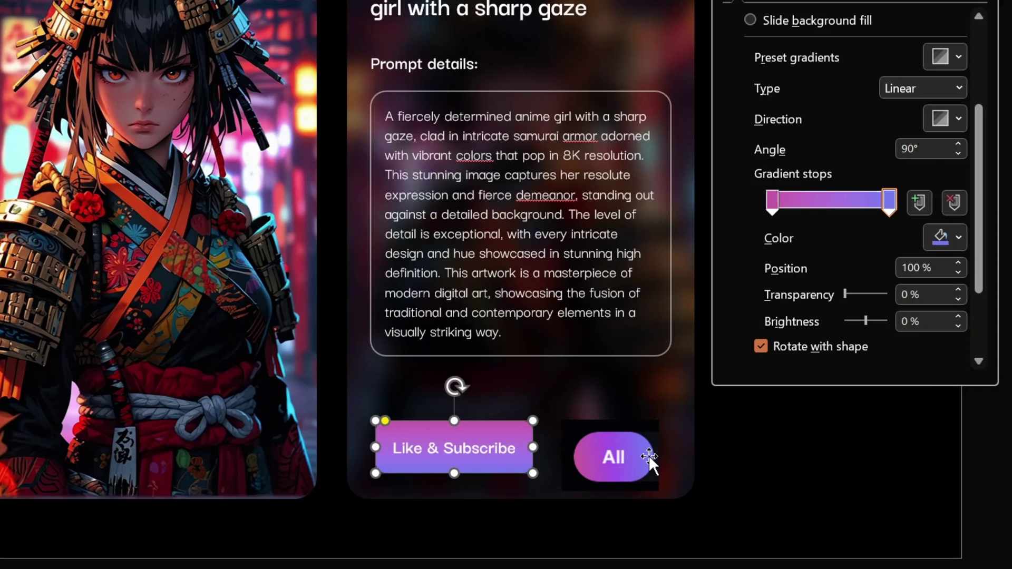
pyautogui.click(637, 440)
pyautogui.press('Delete')
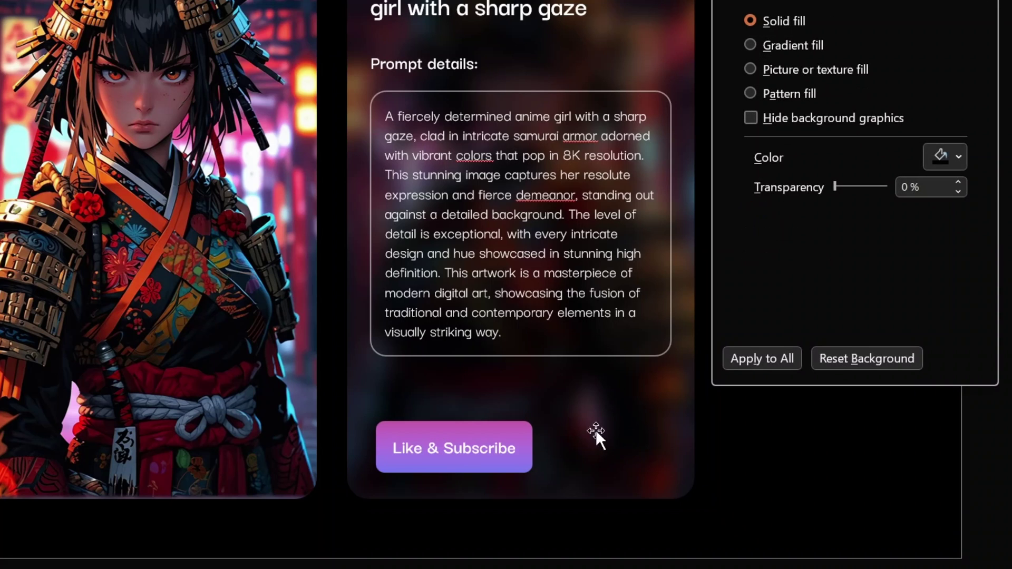
# - Change the "Like & Subscribe" gradient direction to run horizontally from pink to blue-violet, and close the formatting pane
pyautogui.click(513, 425)
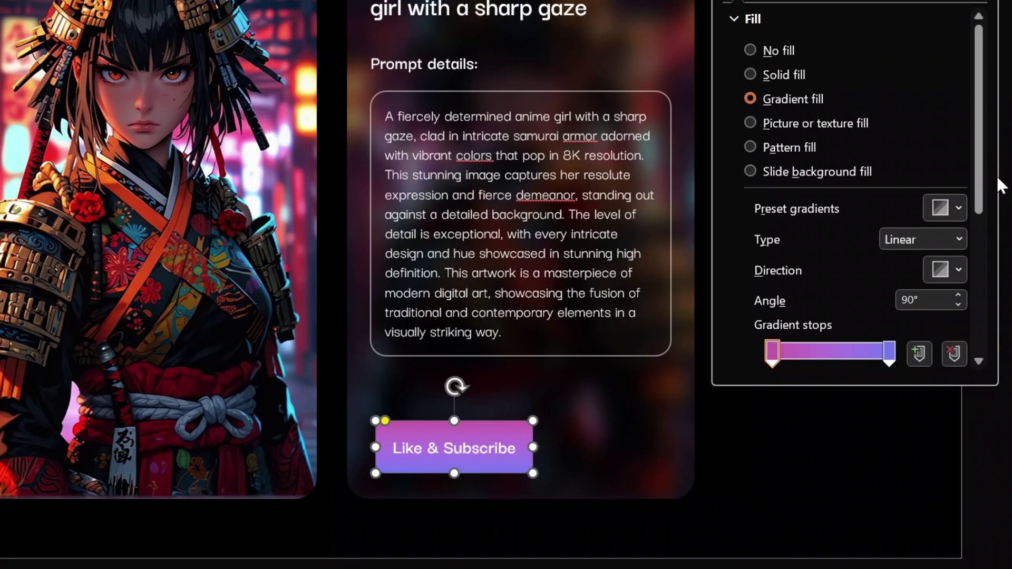
pyautogui.scroll(-3, 996, 175)
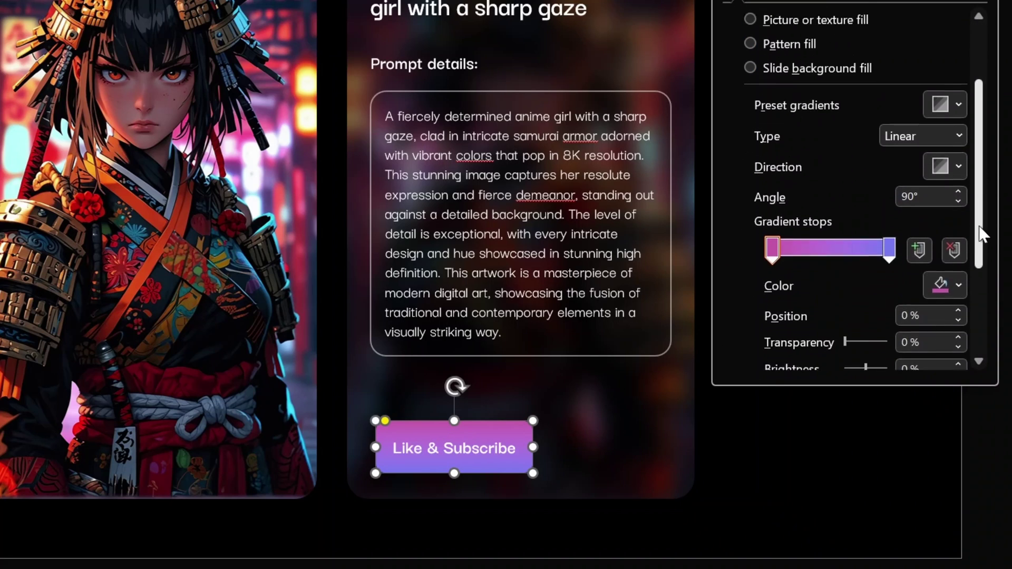
pyautogui.click(957, 135)
pyautogui.click(932, 182)
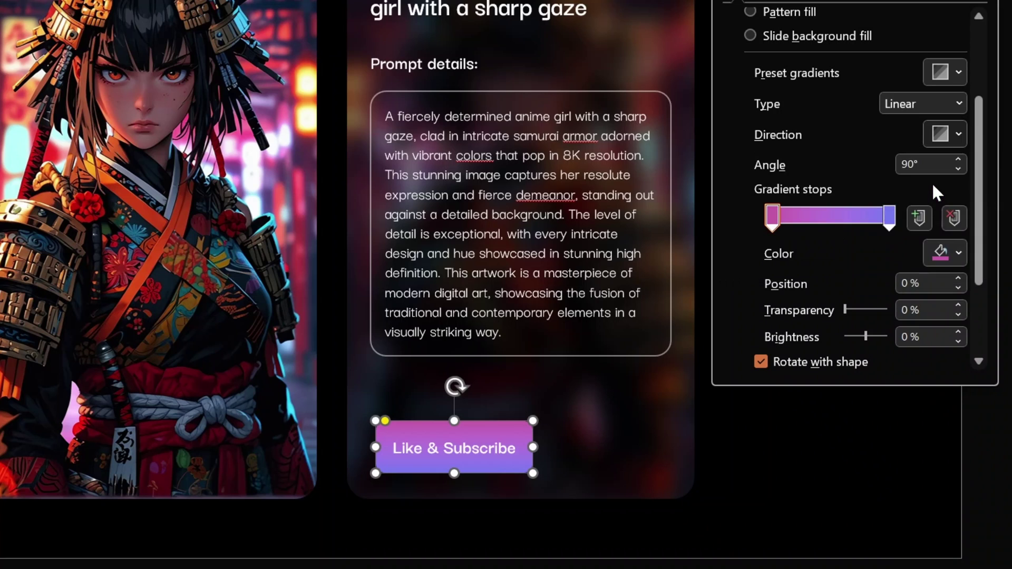
pyautogui.click(781, 445)
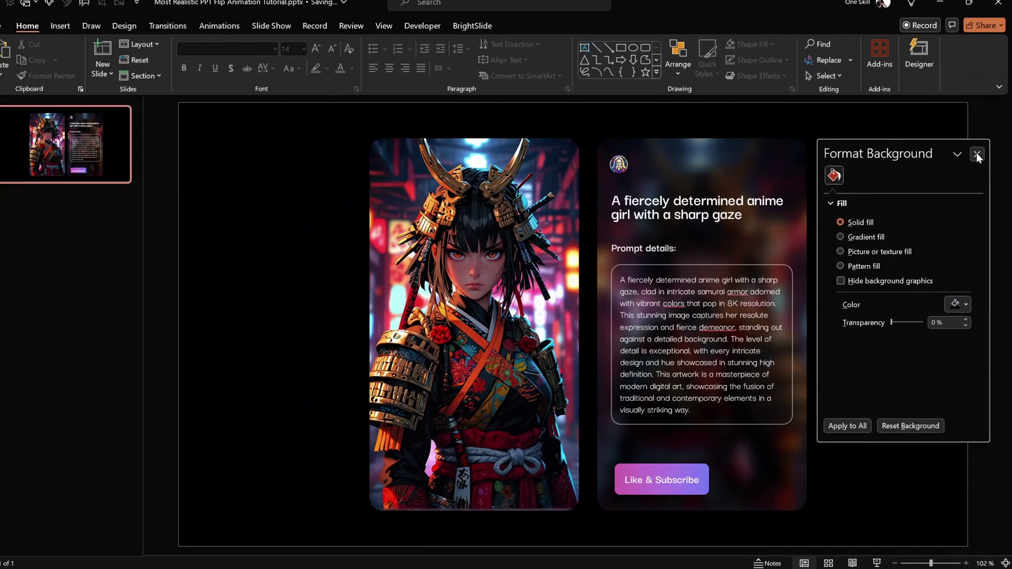
pyautogui.click(977, 153)
# - Move the "Like & Subscribe" button in line with the prompt text box's left edge and fine-tune its corner rounding
pyautogui.click(418, 449)
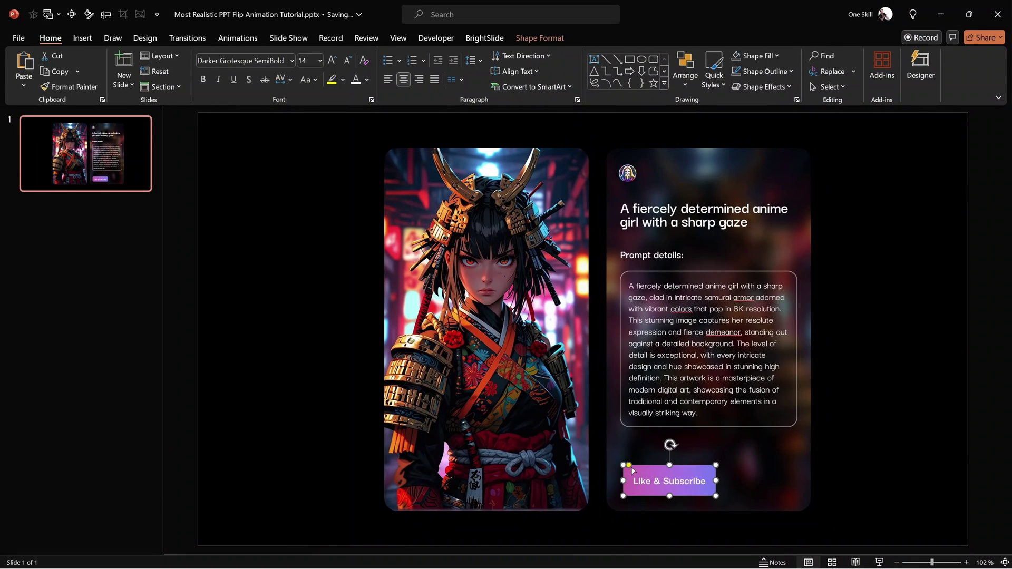
pyautogui.press('shift')
pyautogui.moveTo(629, 467); pyautogui.dragTo(653, 473)
pyautogui.click(833, 441)
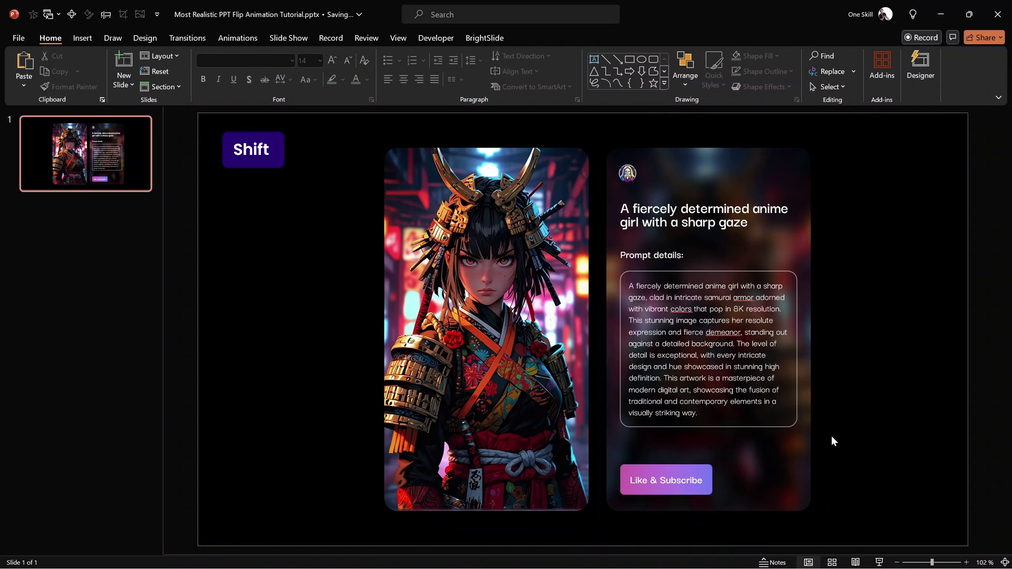
pyautogui.click(679, 469)
pyautogui.moveTo(627, 466); pyautogui.dragTo(627, 466)
pyautogui.click(857, 391)
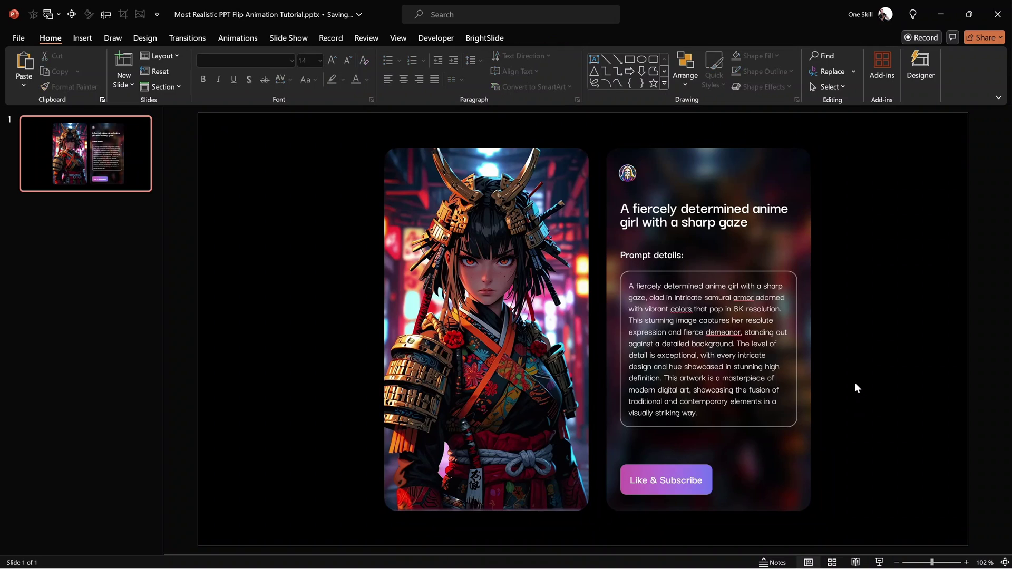
# - Save the samurai card front as a PNG picture named "front" in the Pictures folder
pyautogui.click(487, 284)
pyautogui.rightClick(486, 283)
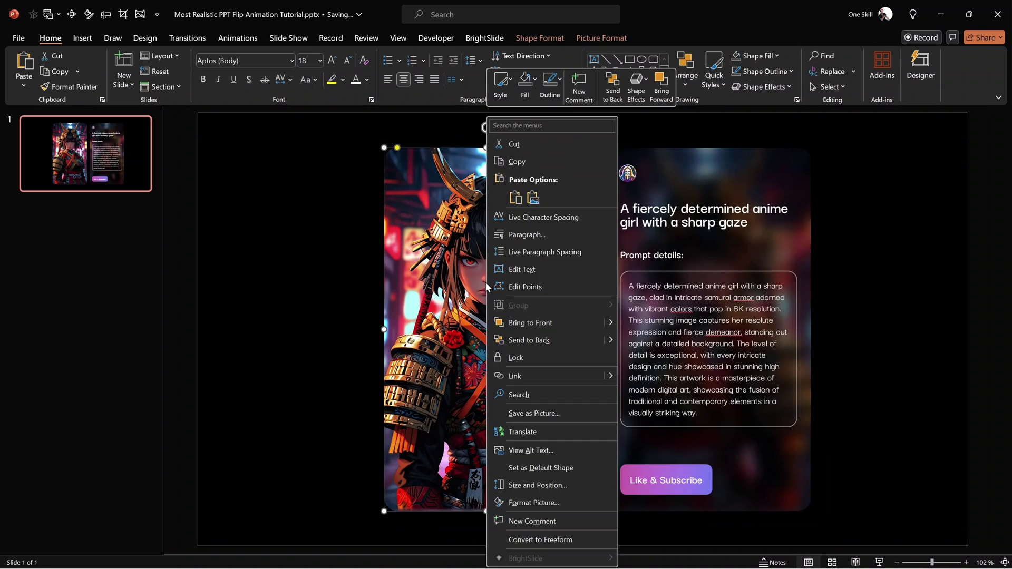
pyautogui.click(541, 412)
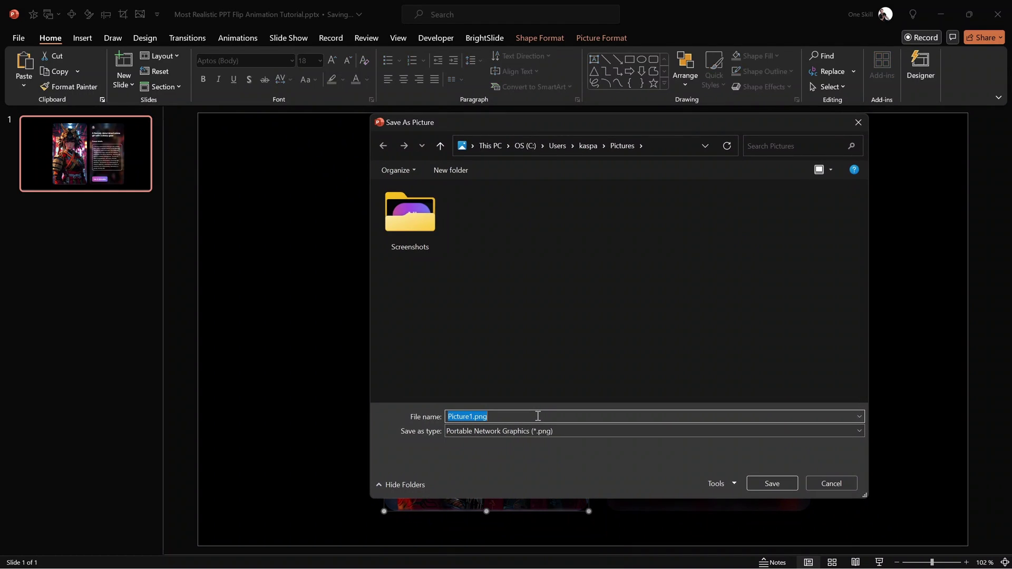
pyautogui.write('front')
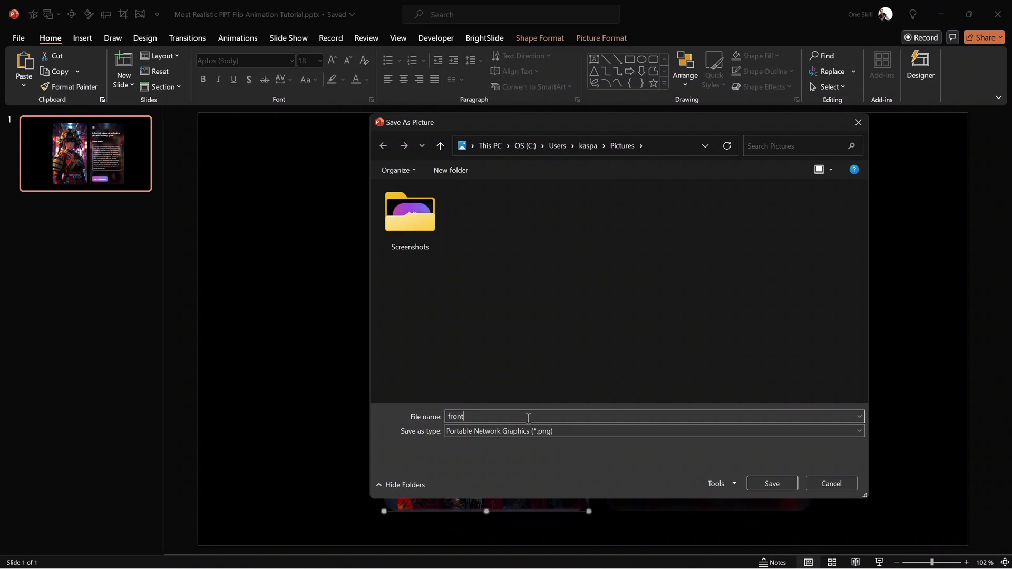
pyautogui.click(769, 484)
pyautogui.click(848, 305)
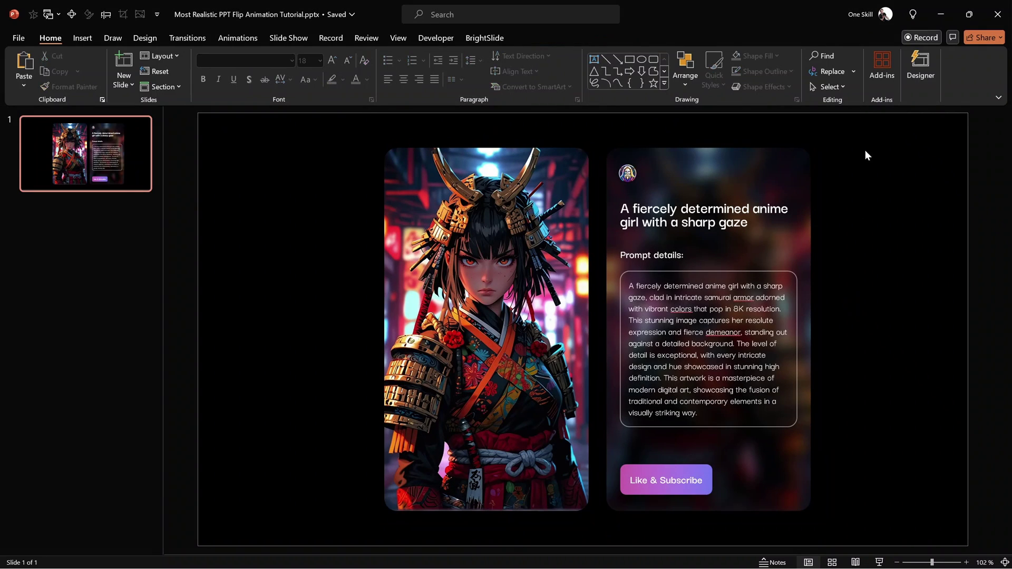
# - Select all elements of the blurred card back and save them together as a PNG picture named "back"
pyautogui.moveTo(837, 195); pyautogui.dragTo(597, 530)
pyautogui.rightClick(742, 239)
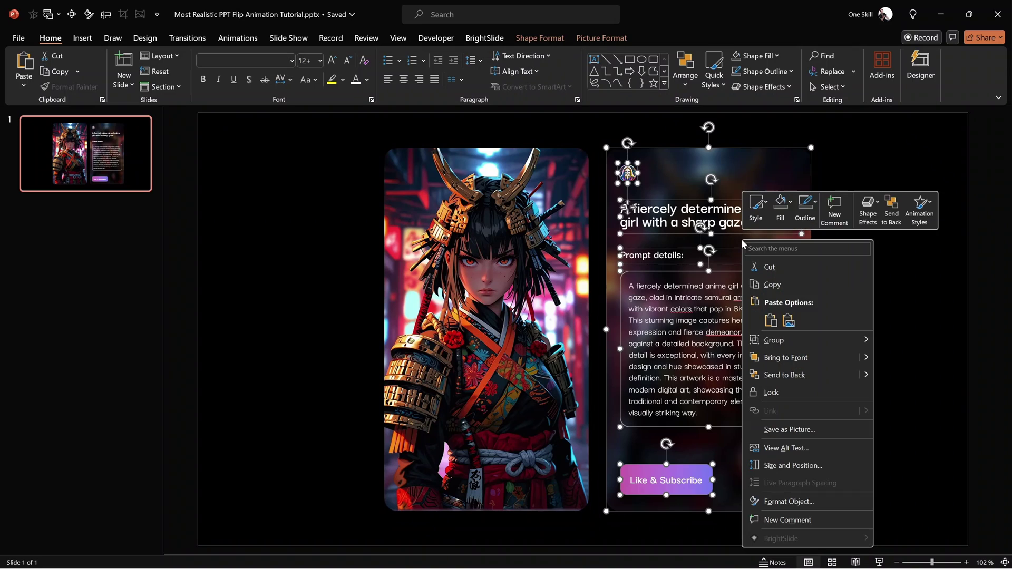
pyautogui.click(789, 417)
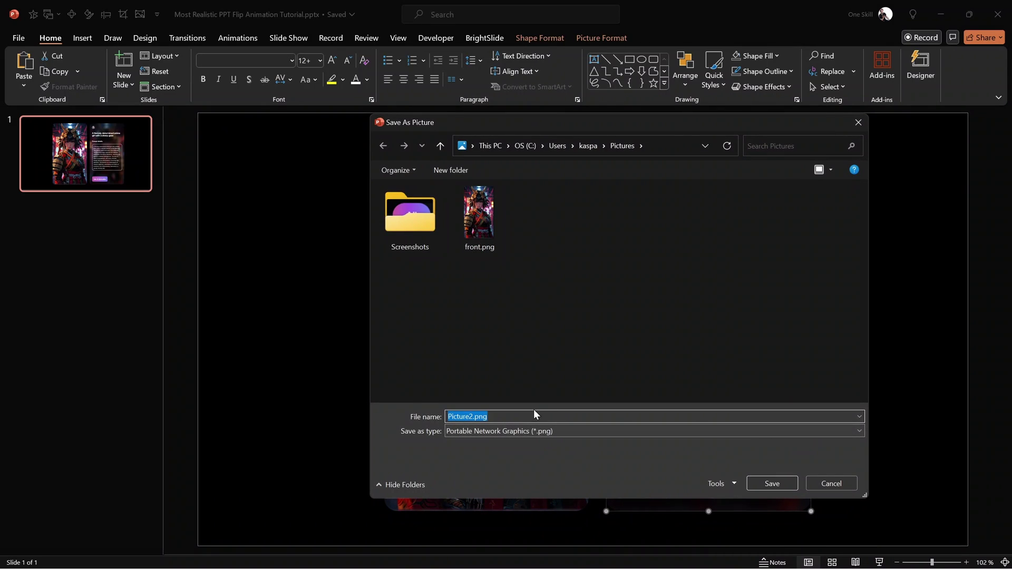
pyautogui.write('back')
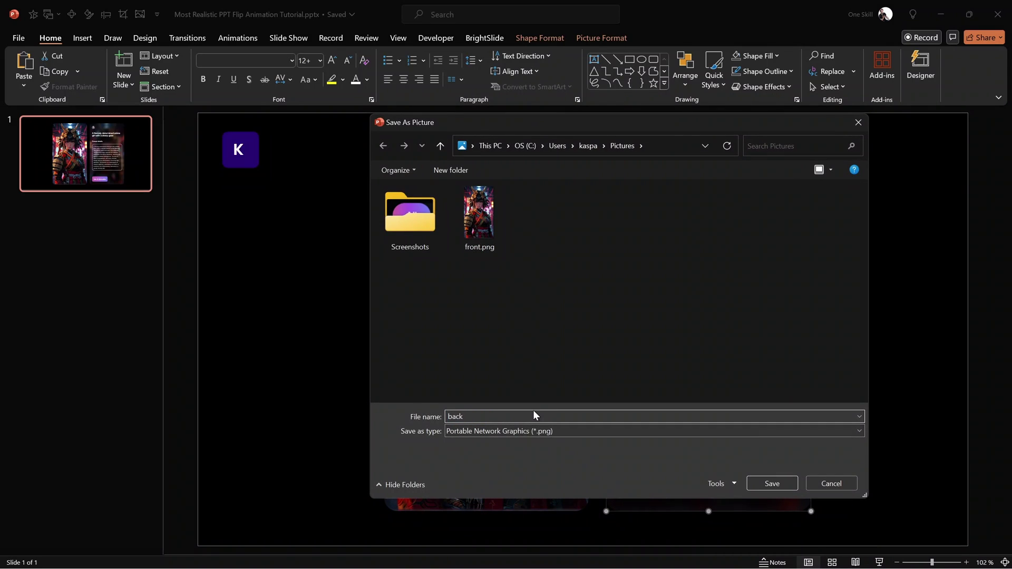
pyautogui.click(771, 484)
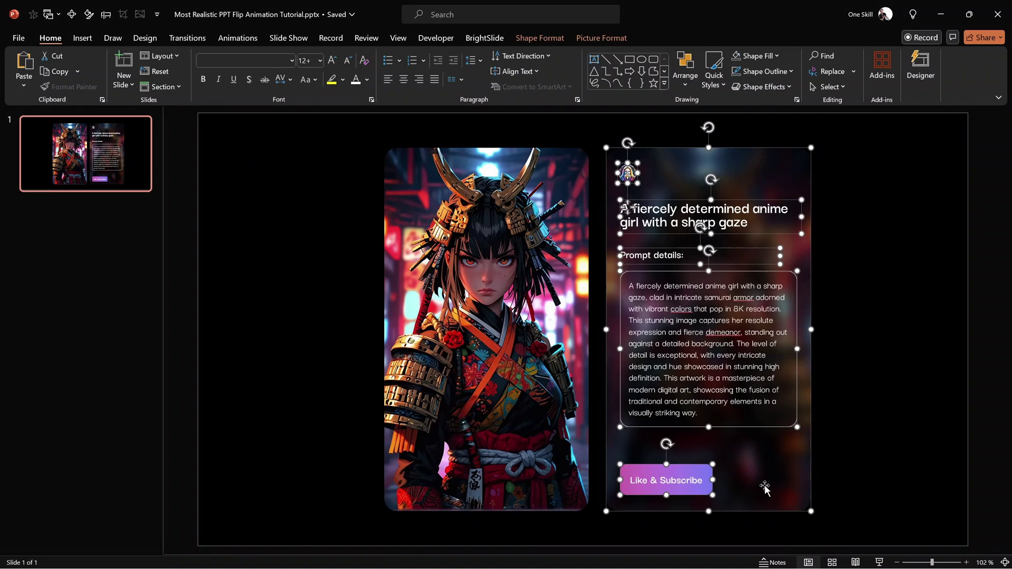
pyautogui.click(819, 351)
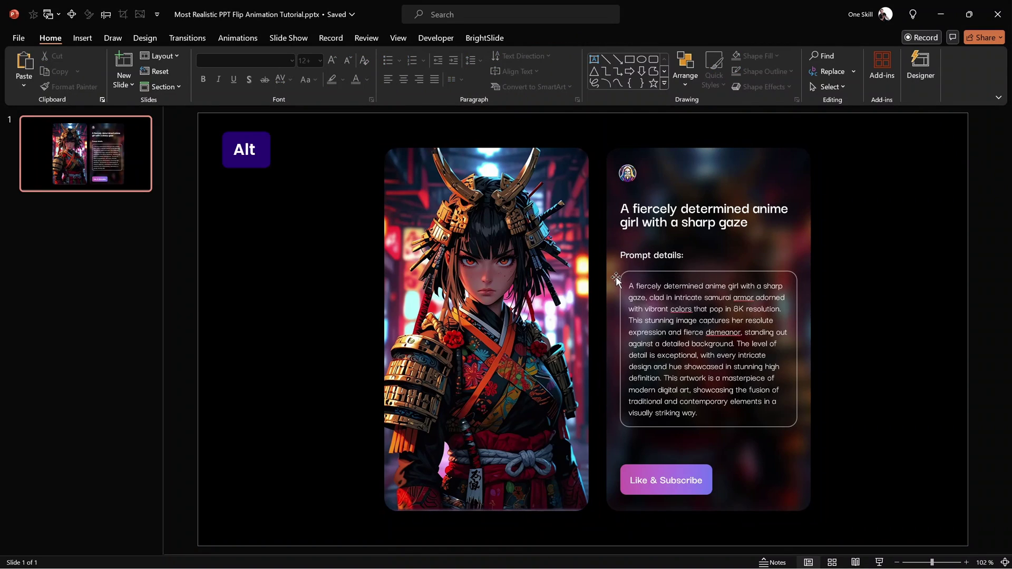
# - Switch to the Vectary website in the browser, open the workspace and create a new project
pyautogui.hotkey('alt', 'Tab')
pyautogui.click(395, 301)
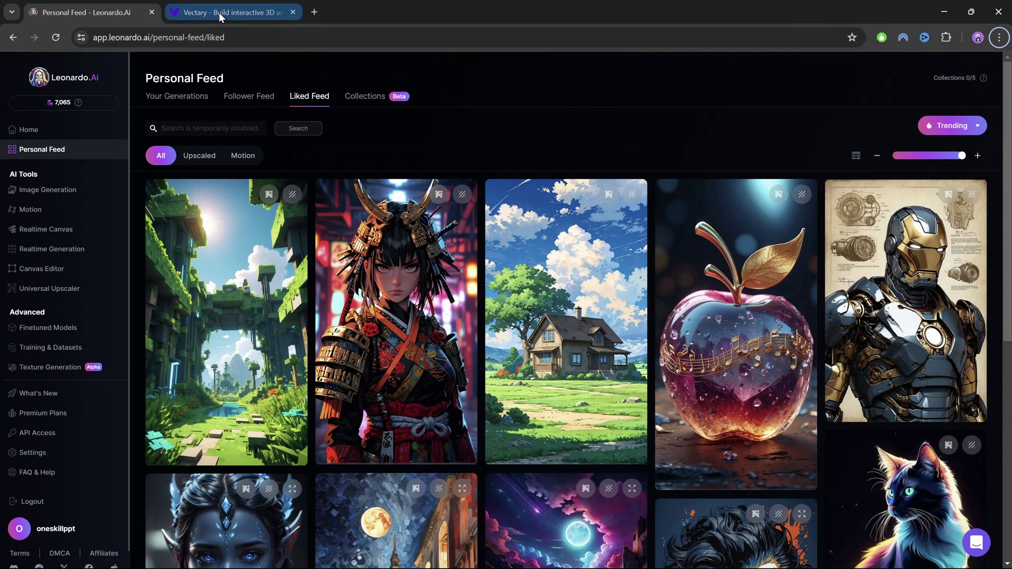
pyautogui.click(220, 12)
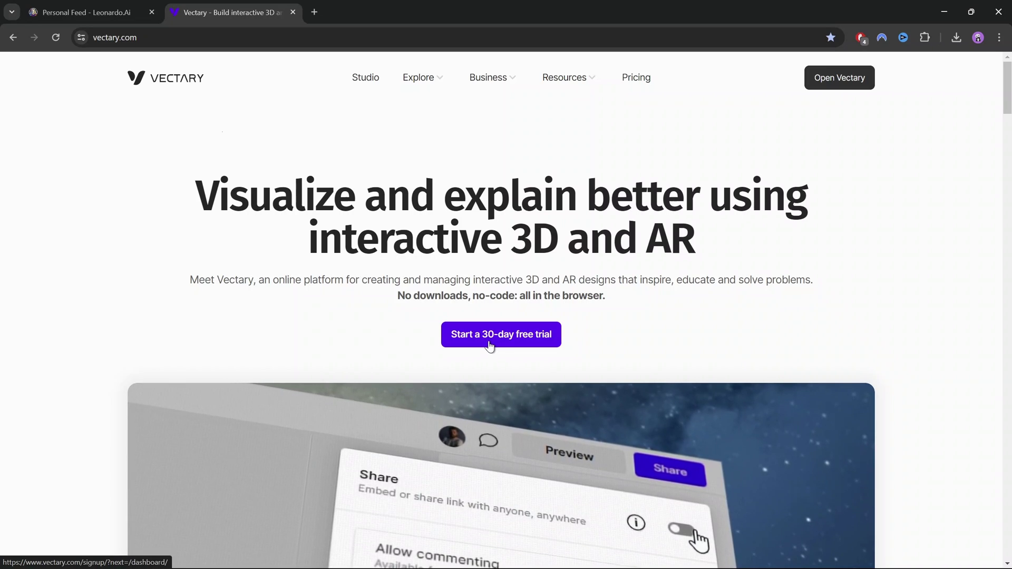
pyautogui.click(833, 86)
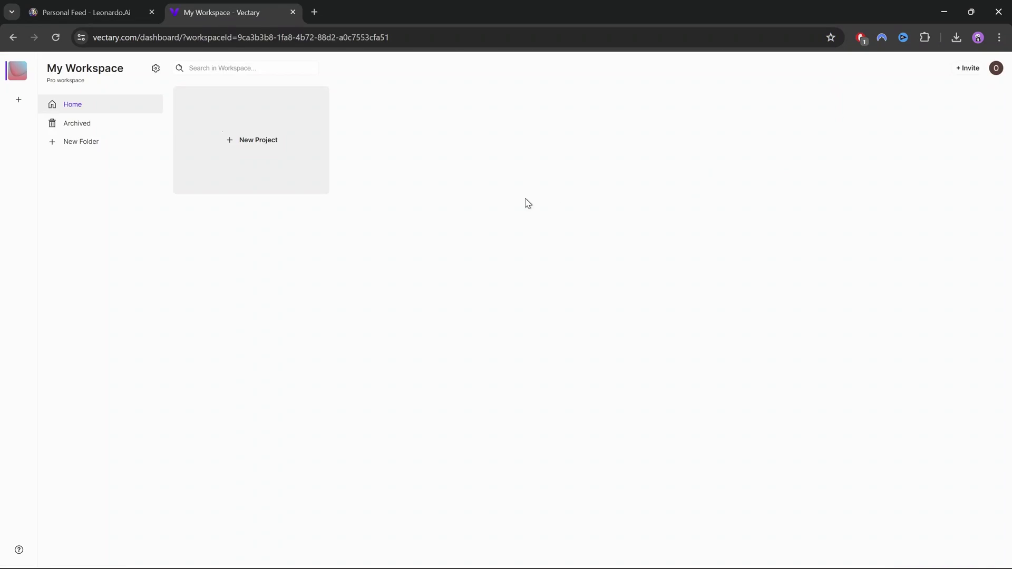
pyautogui.click(265, 146)
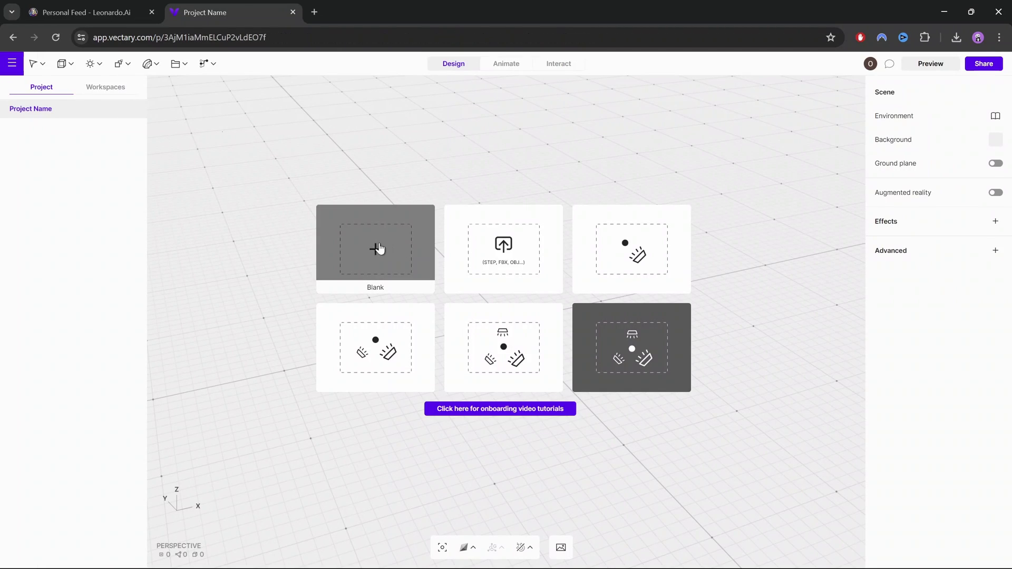
# - Start from a blank scene and import front.png from the Pictures folder
pyautogui.click(379, 249)
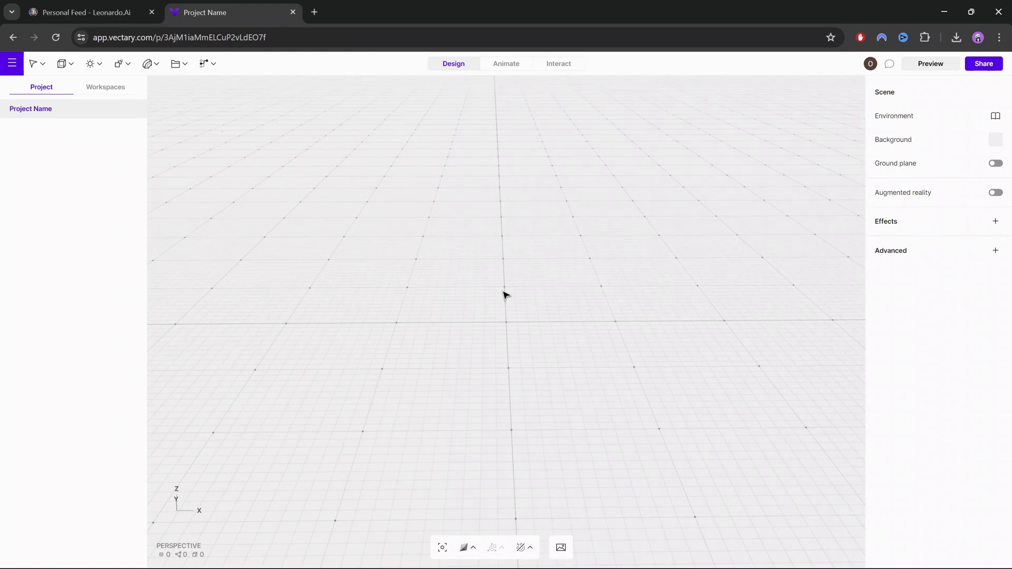
pyautogui.click(11, 64)
pyautogui.moveTo(39, 156)
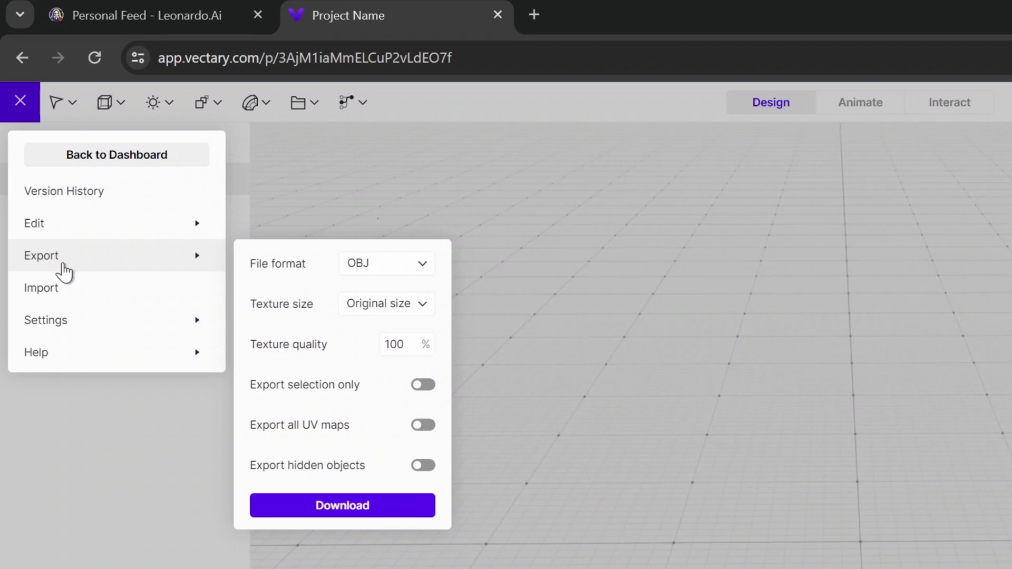
pyautogui.click(59, 290)
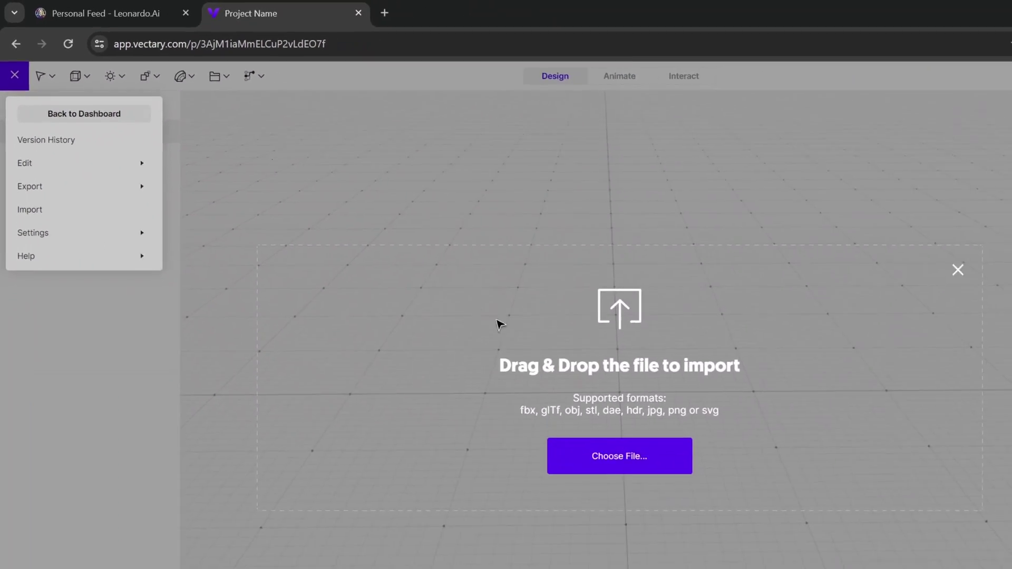
pyautogui.click(606, 458)
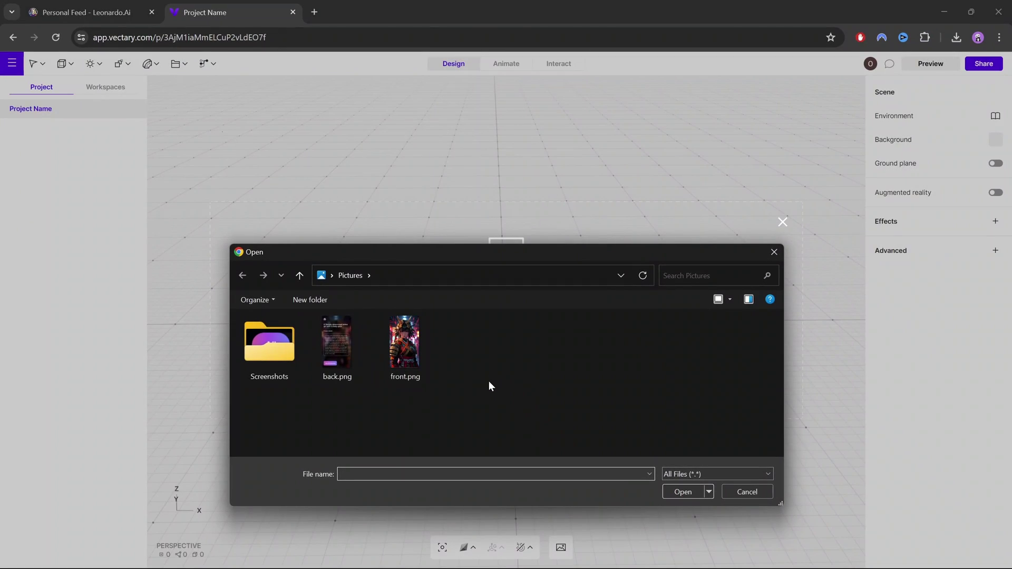
pyautogui.click(400, 350)
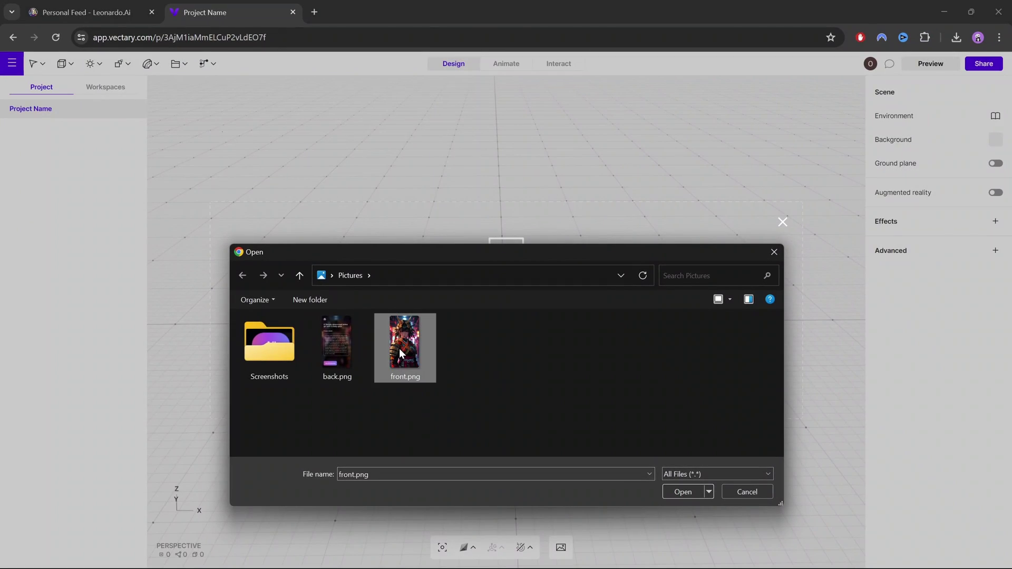
pyautogui.click(685, 491)
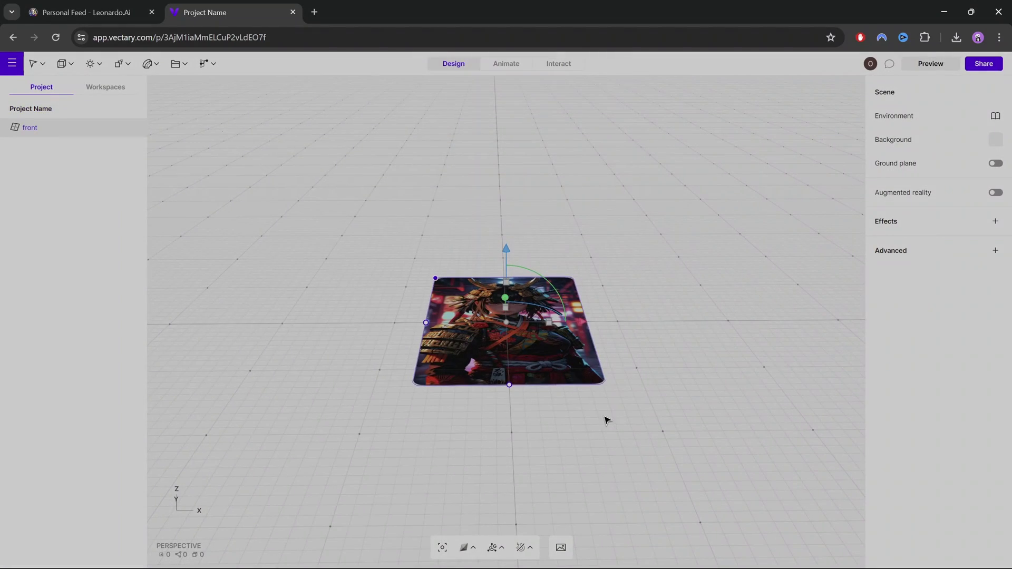
# - Rotate the front card upright about the X axis and set its X rotation to exactly 90 degrees
pyautogui.click(507, 322)
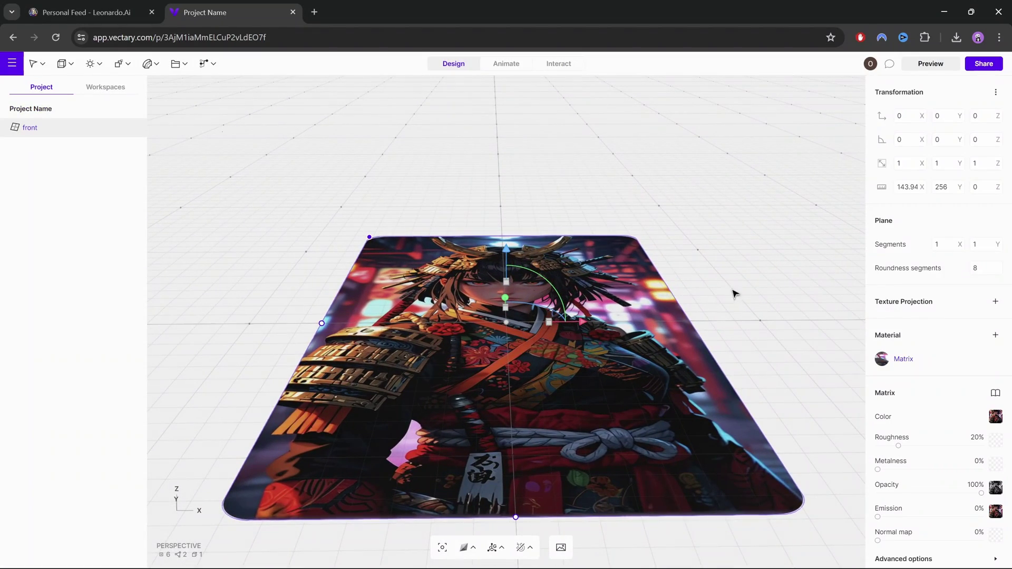
pyautogui.moveTo(735, 291); pyautogui.dragTo(768, 302)
pyautogui.moveTo(256, 290); pyautogui.dragTo(483, 317)
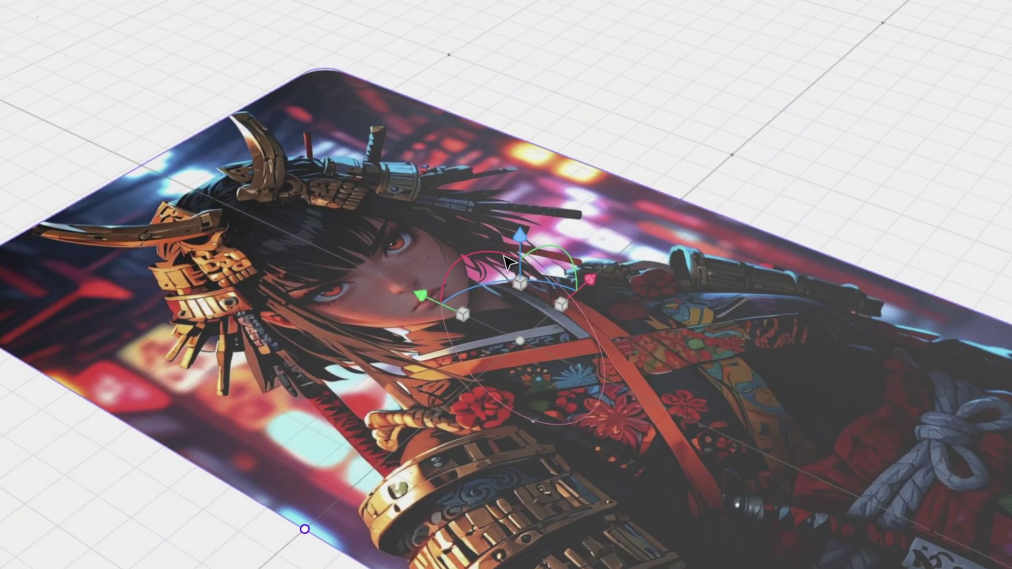
pyautogui.moveTo(455, 280); pyautogui.dragTo(486, 270)
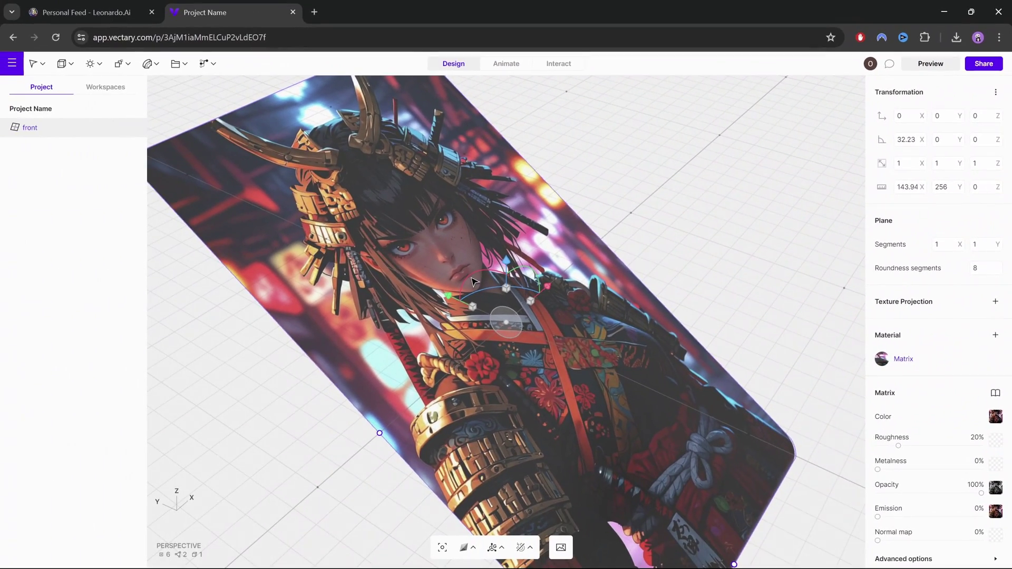
pyautogui.moveTo(471, 280); pyautogui.dragTo(521, 279)
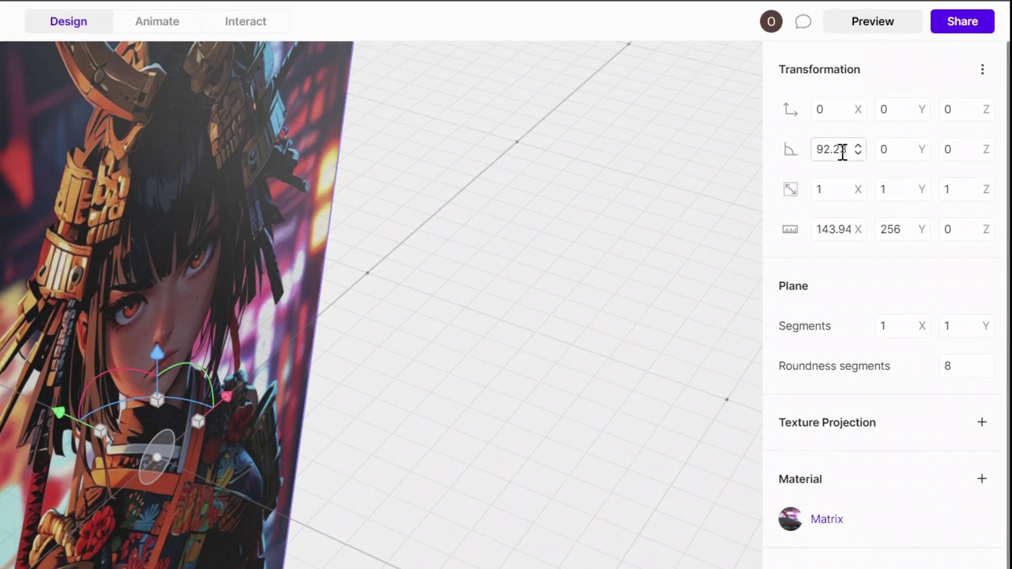
pyautogui.click(842, 151)
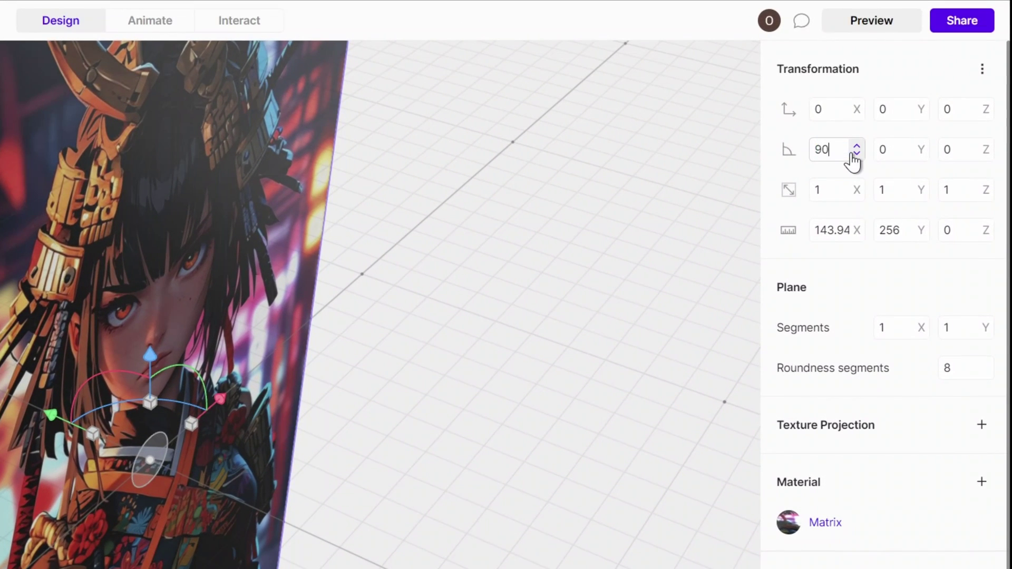
pyautogui.press('Return')
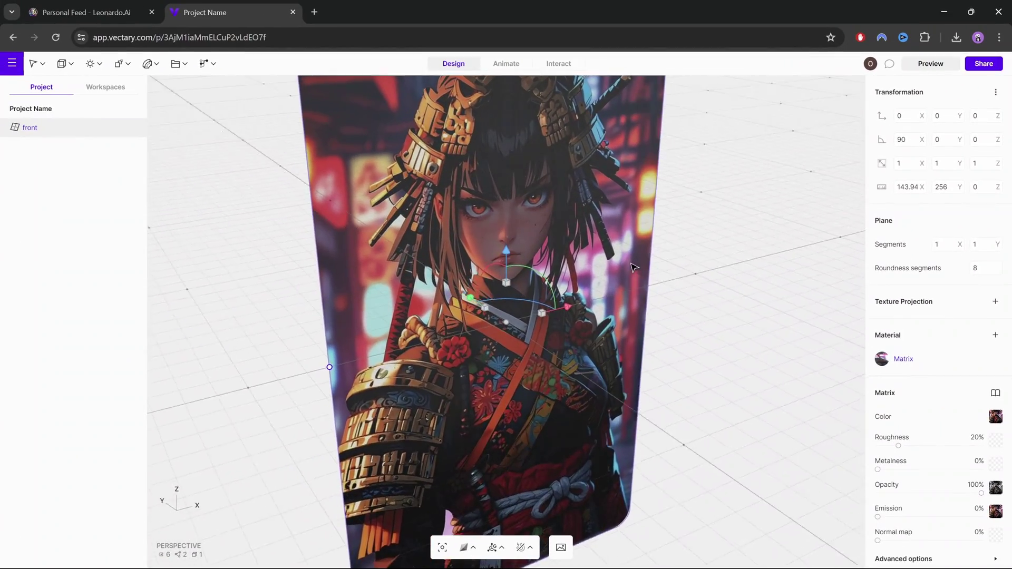
# - Import back.png from the Pictures folder and move it beside the front card, to an X position of about 151.4
pyautogui.scroll(-5, 635, 267)
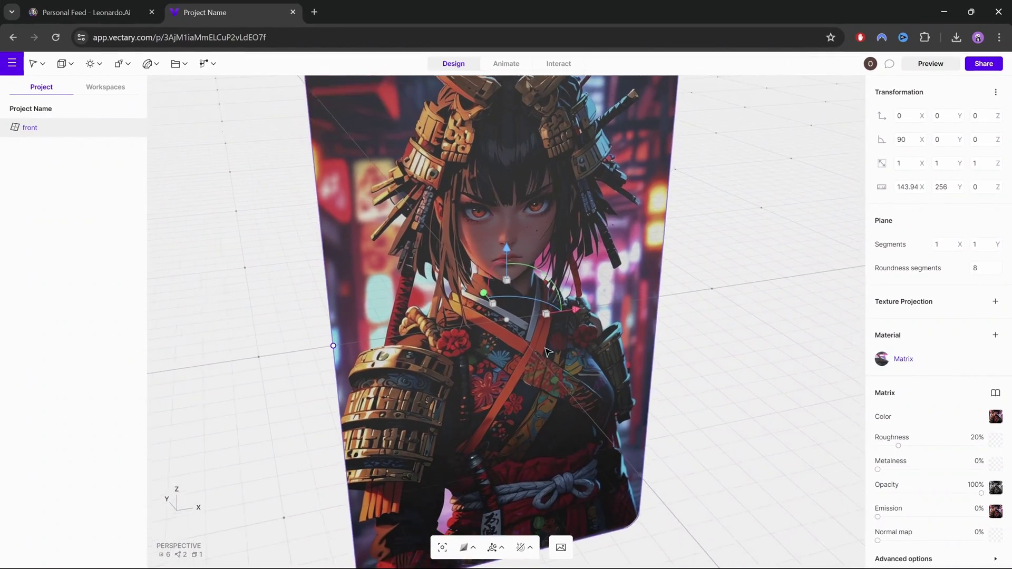
pyautogui.press('1')
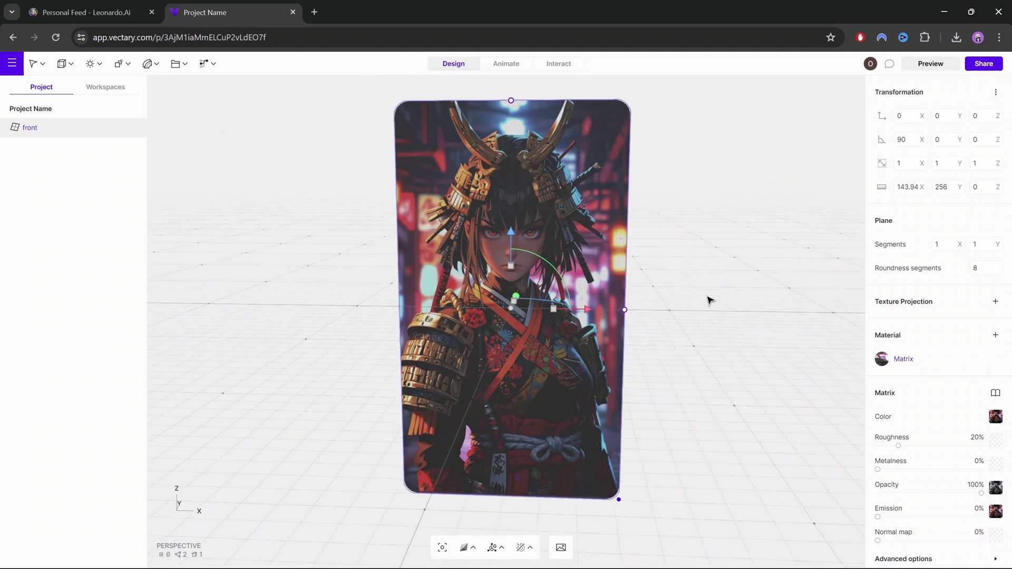
pyautogui.moveTo(707, 299); pyautogui.dragTo(268, 325)
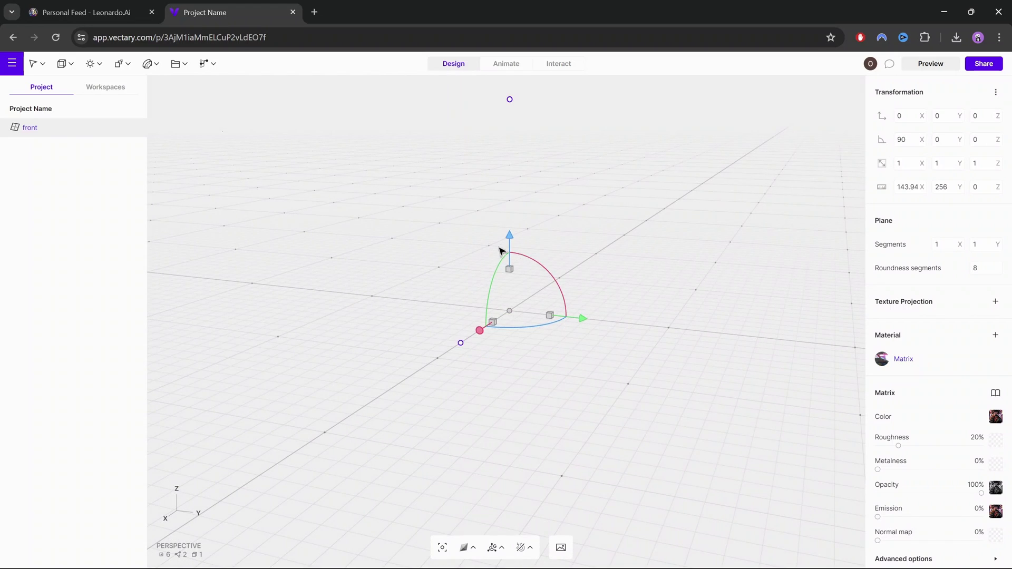
pyautogui.moveTo(359, 369); pyautogui.dragTo(568, 291)
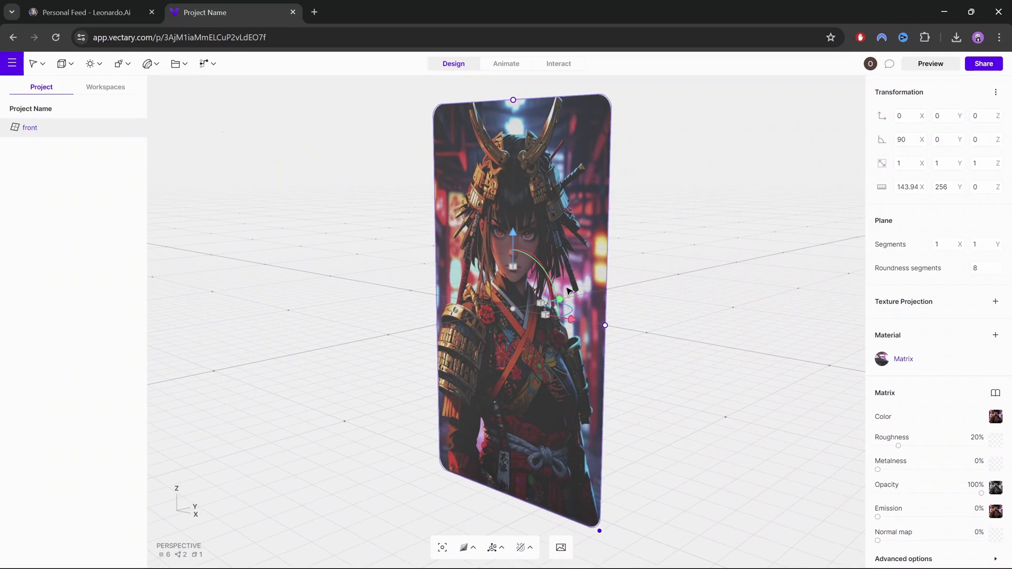
pyautogui.moveTo(624, 270); pyautogui.dragTo(755, 288)
pyautogui.moveTo(402, 343); pyautogui.dragTo(483, 336)
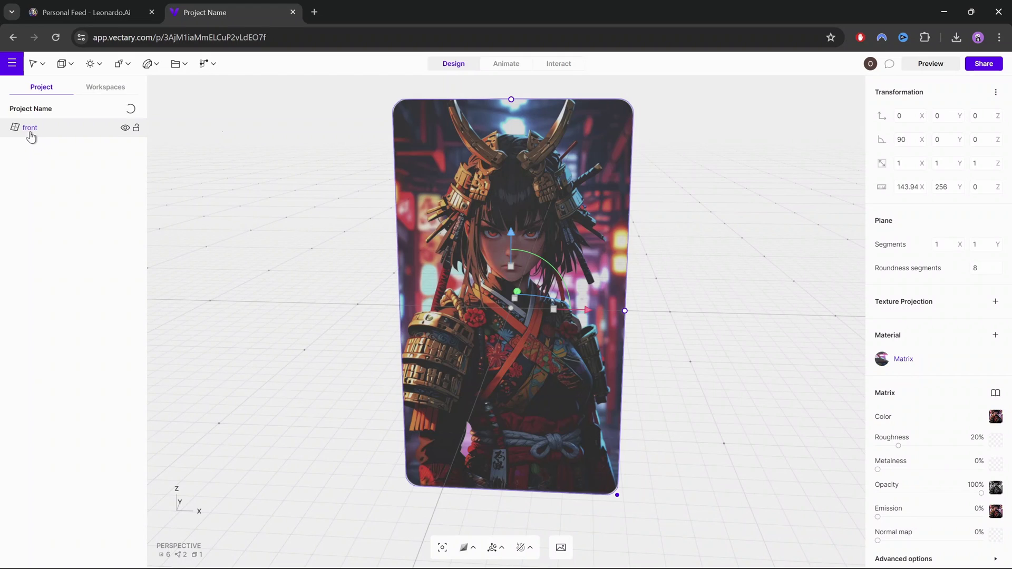
pyautogui.click(12, 64)
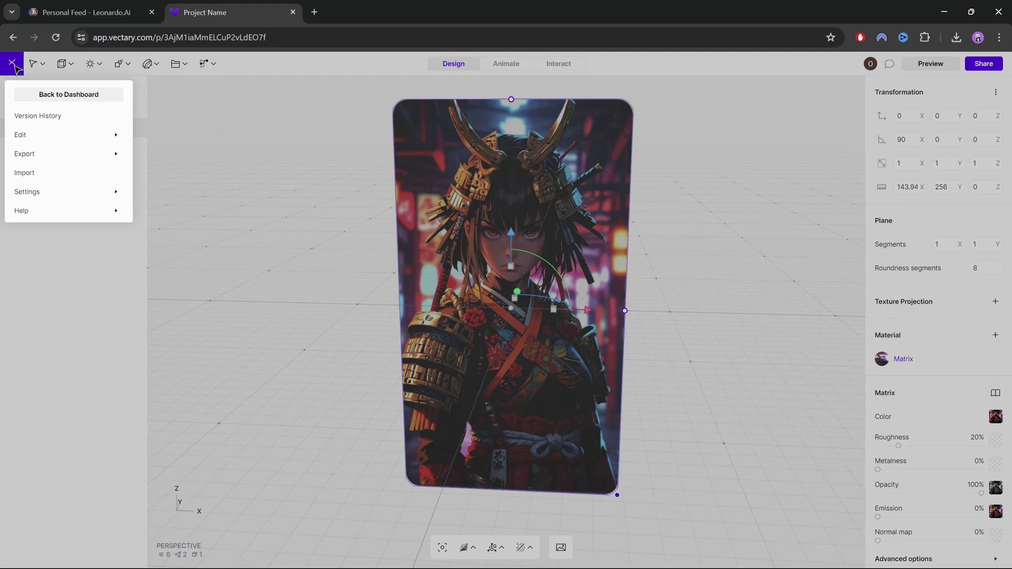
pyautogui.click(29, 174)
pyautogui.click(520, 375)
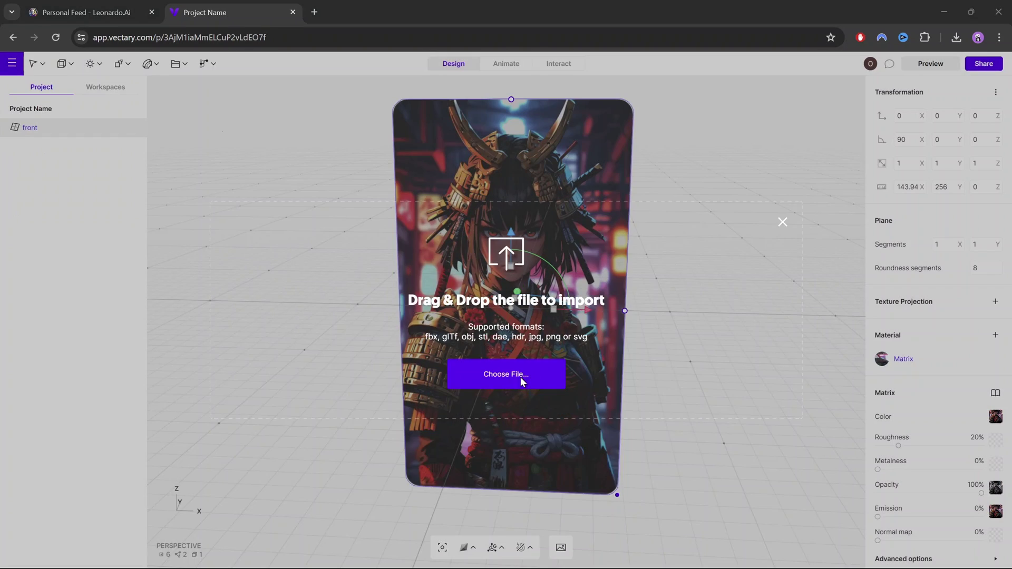
pyautogui.click(333, 351)
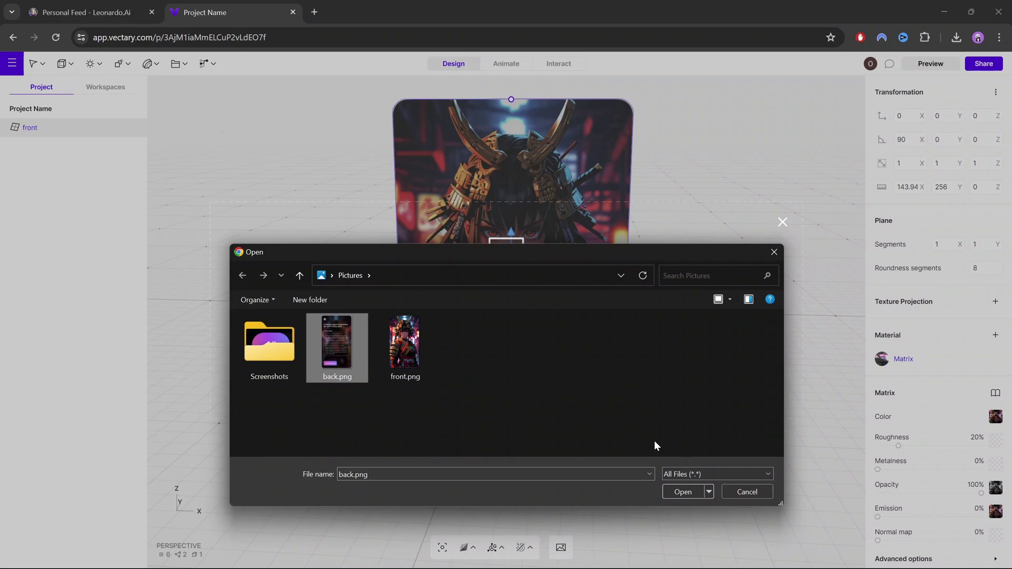
pyautogui.click(678, 491)
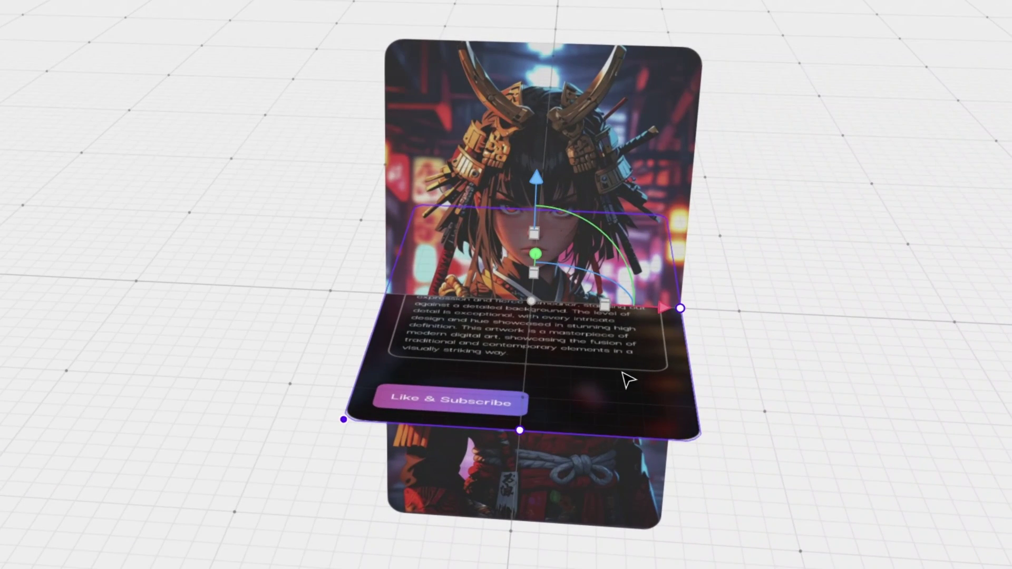
pyautogui.moveTo(667, 319); pyautogui.dragTo(991, 335)
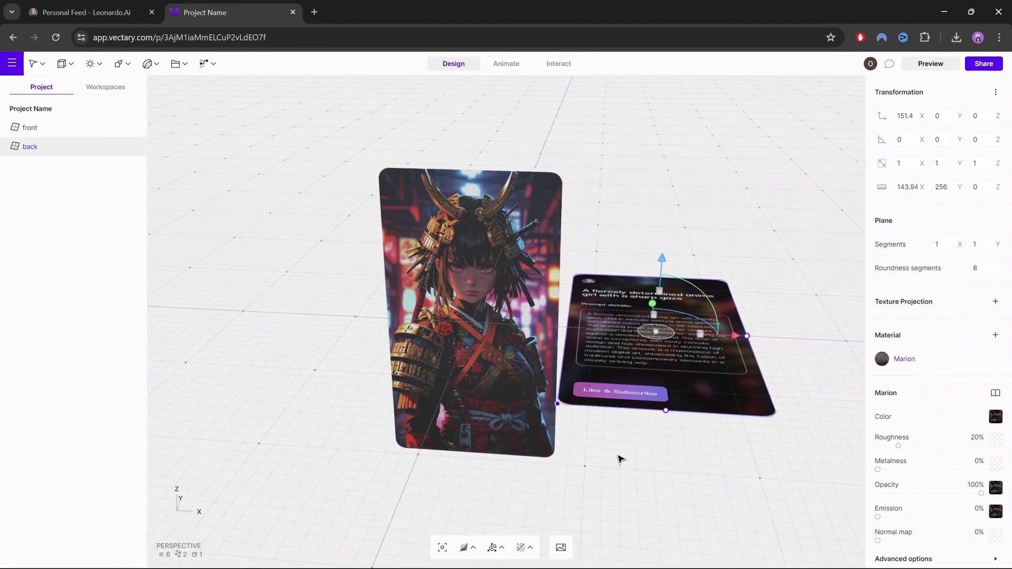
# - Rotate the back card upright about the X axis and set its X rotation to exactly 90 degrees
pyautogui.moveTo(621, 460); pyautogui.dragTo(583, 480)
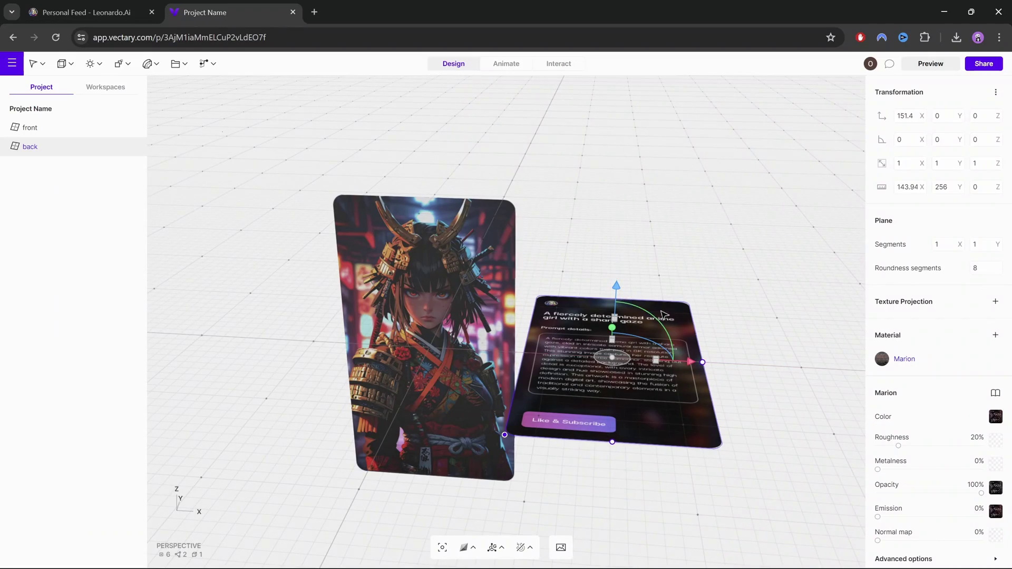
pyautogui.scroll(10, 684, 372)
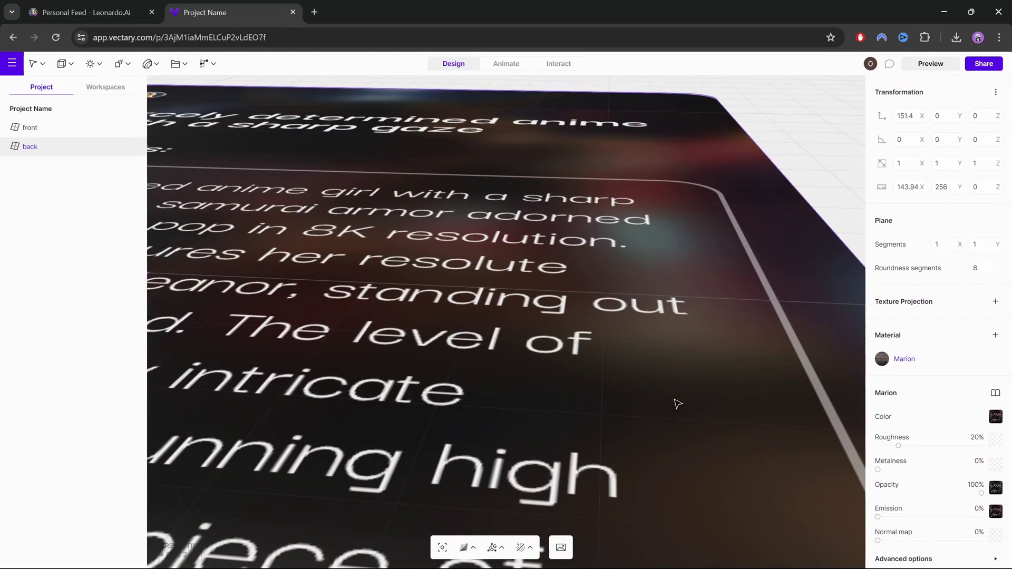
pyautogui.scroll(-10, 678, 404)
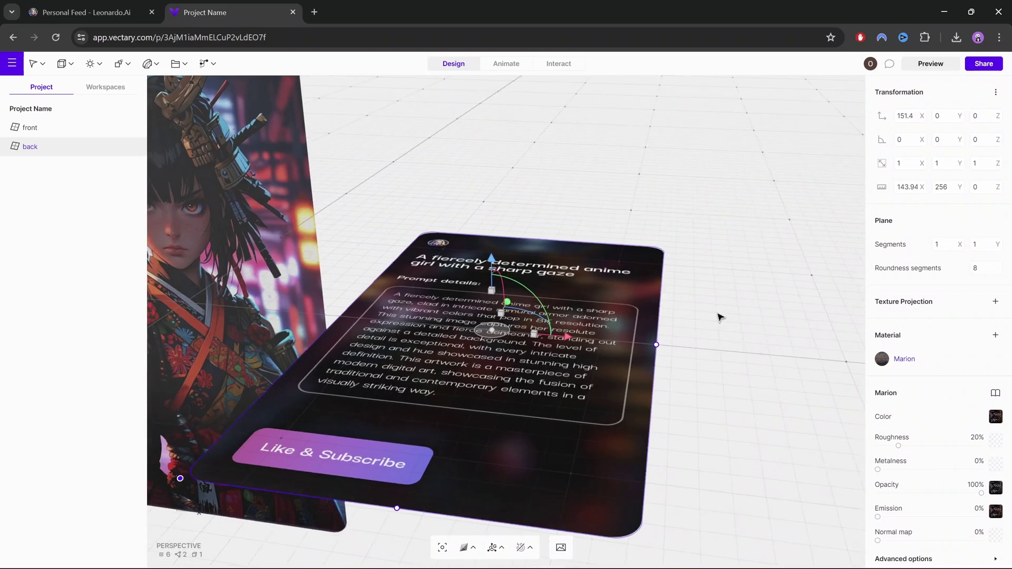
pyautogui.moveTo(720, 317); pyautogui.dragTo(502, 294)
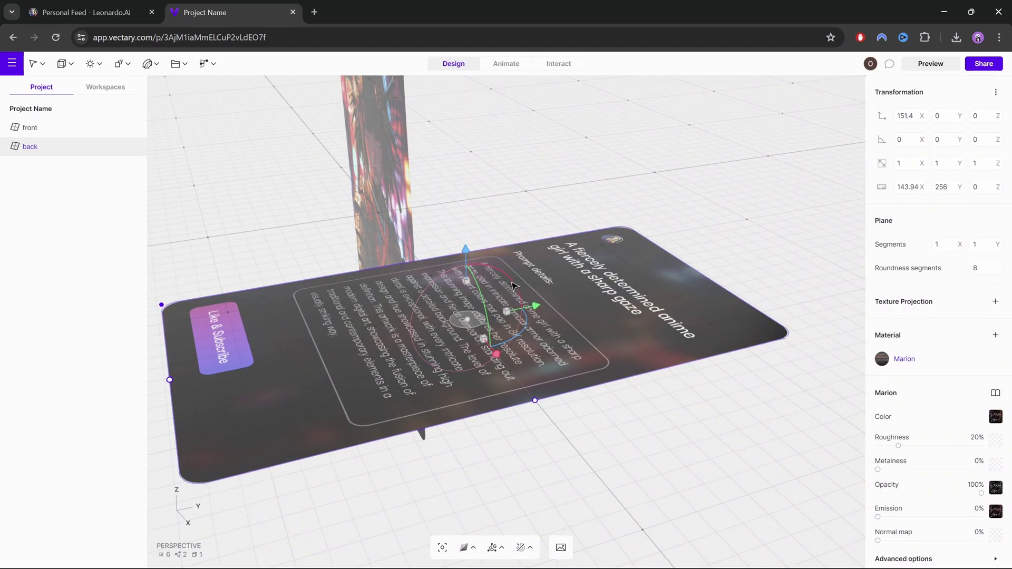
pyautogui.moveTo(513, 287); pyautogui.dragTo(825, 183)
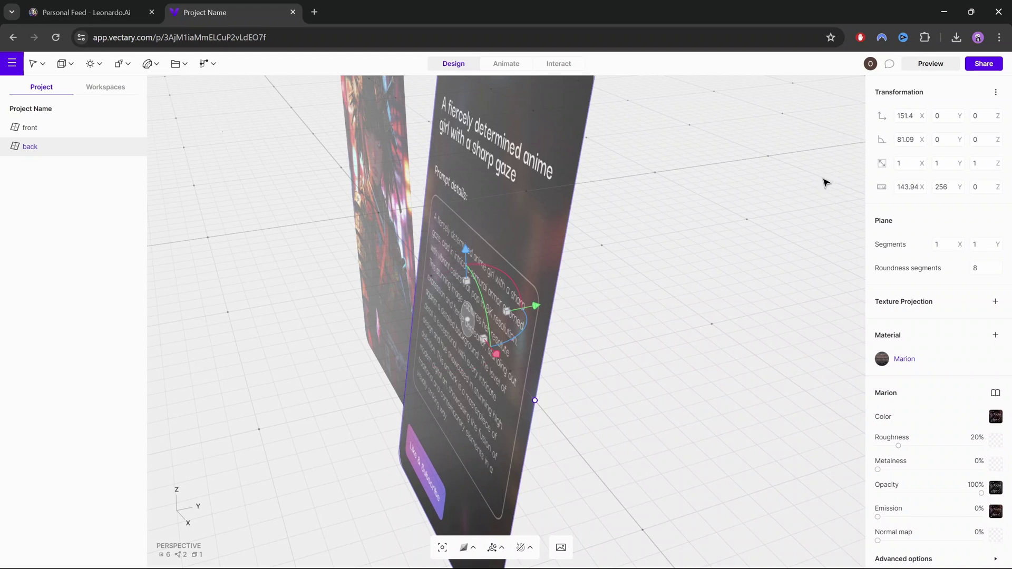
pyautogui.write('90')
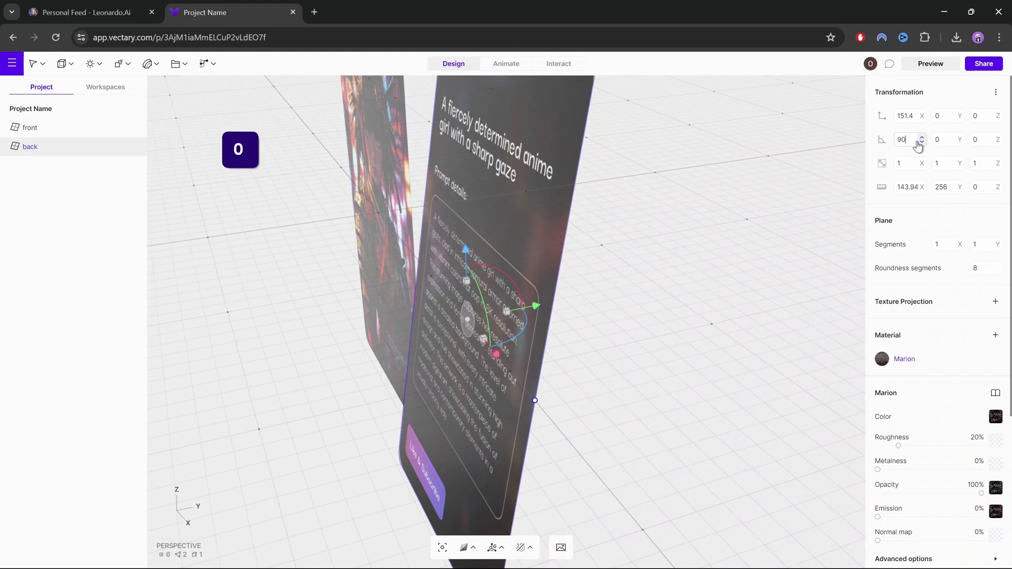
pyautogui.press('Return')
# - Move the back card along the Y axis, away from the front card's plane, to a Y position of about 22.57
pyautogui.moveTo(751, 220); pyautogui.dragTo(670, 304)
pyautogui.moveTo(627, 405); pyautogui.dragTo(643, 376)
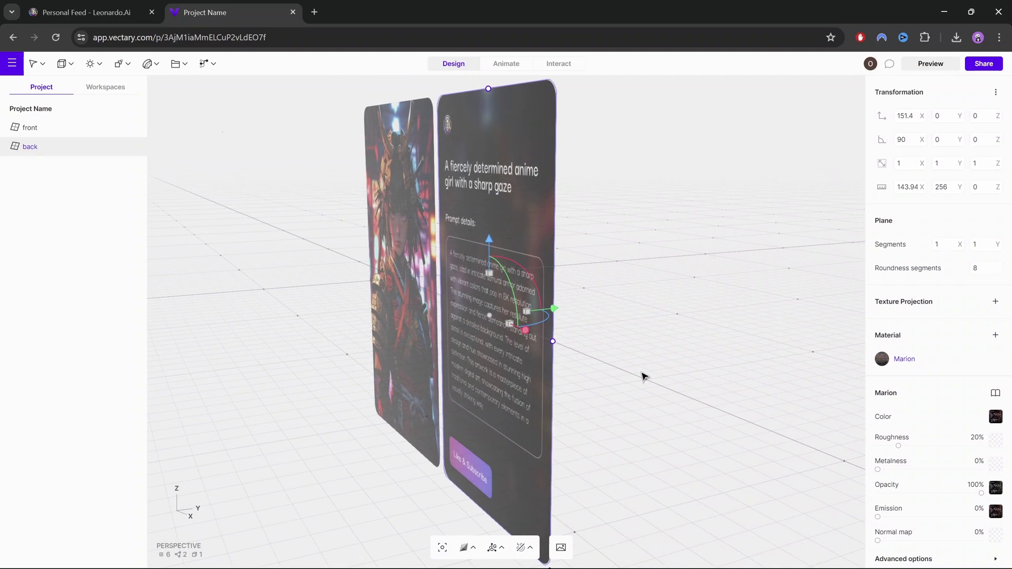
pyautogui.moveTo(554, 311); pyautogui.dragTo(576, 306)
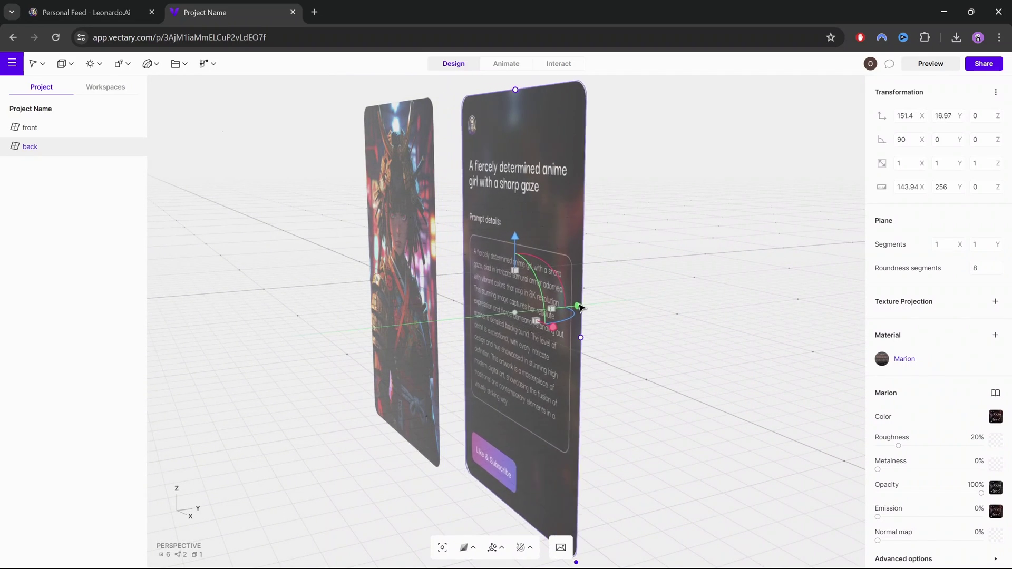
# - Turn the back card half a revolution about the vertical axis so it faces the opposite way, and set its Y rotation to 0 degrees
pyautogui.moveTo(638, 316); pyautogui.dragTo(698, 334)
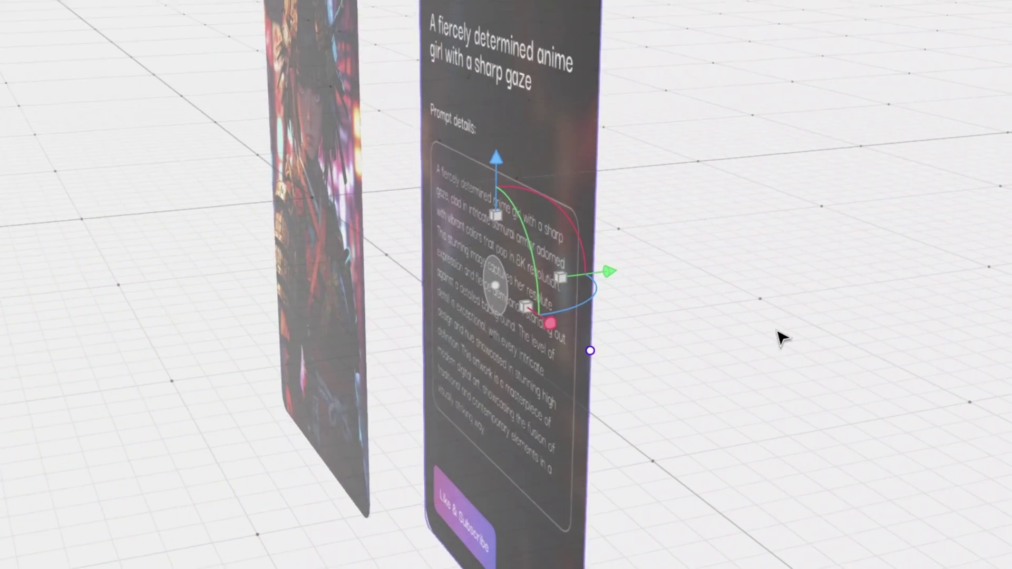
pyautogui.moveTo(779, 336); pyautogui.dragTo(765, 340)
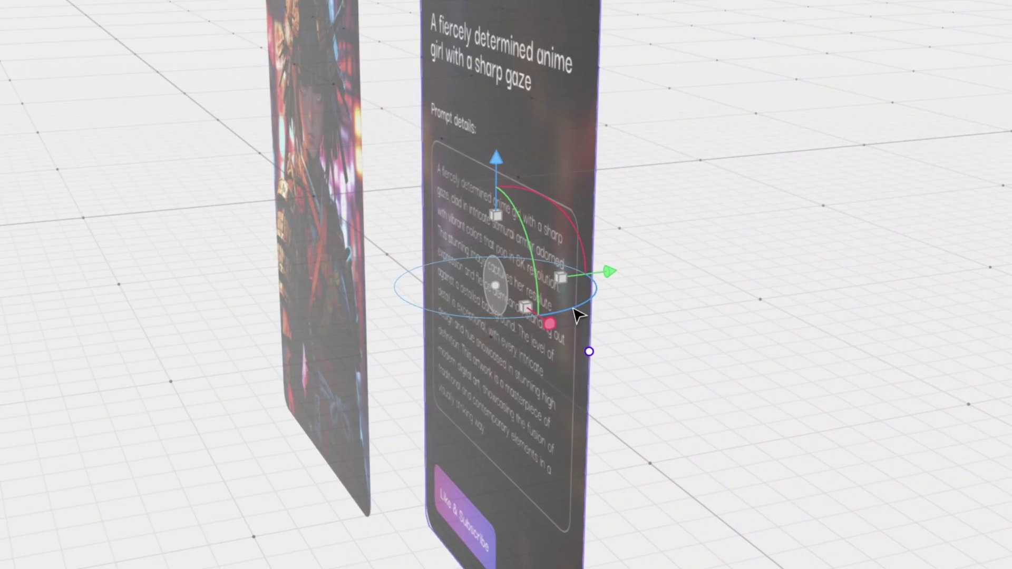
pyautogui.moveTo(579, 317); pyautogui.dragTo(663, 186)
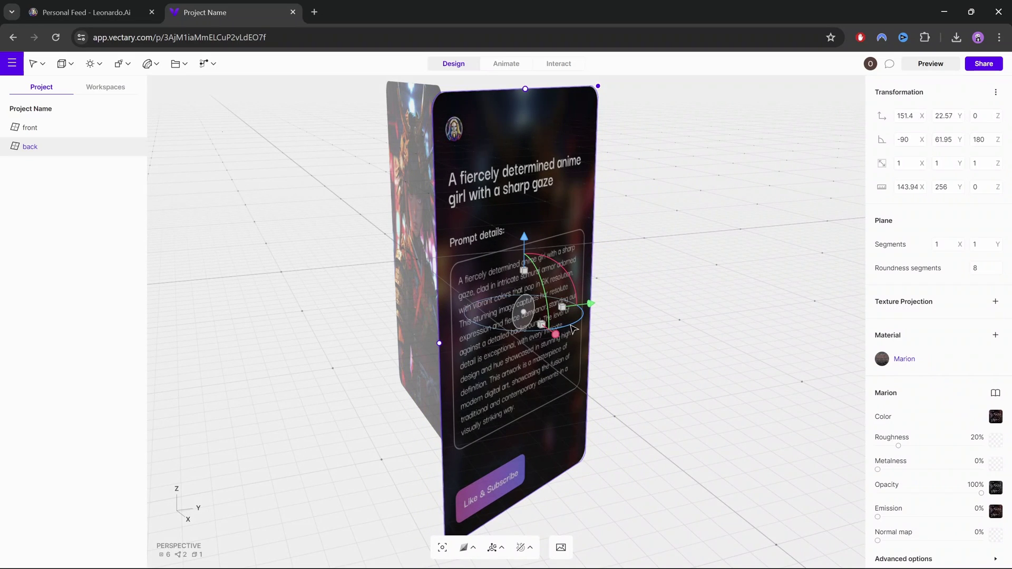
pyautogui.moveTo(574, 329)
pyautogui.mouseDown()
pyautogui.moveTo(592, 319)
pyautogui.moveTo(698, 339)
pyautogui.moveTo(537, 349)
pyautogui.moveTo(570, 334)
pyautogui.mouseUp()
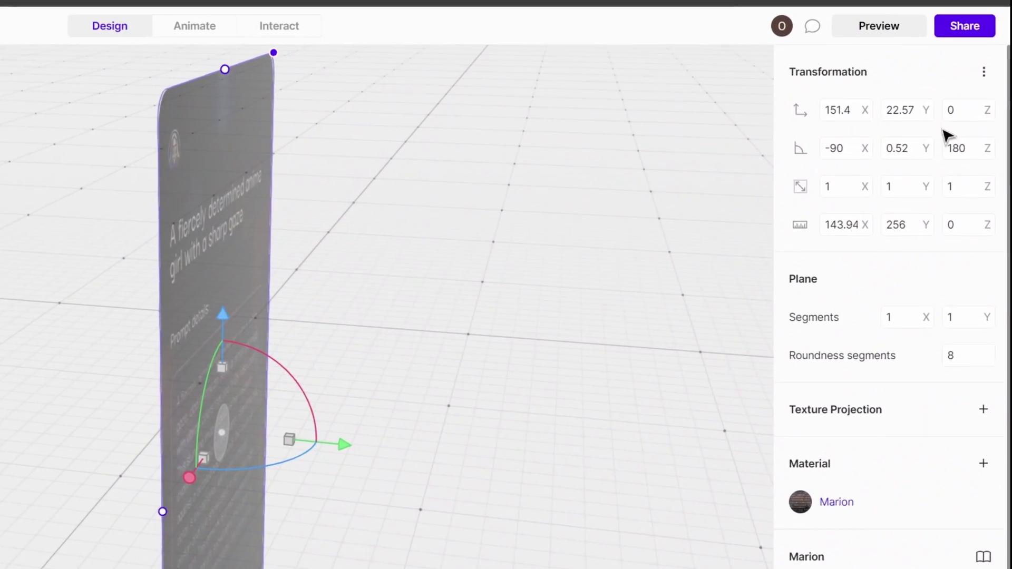
pyautogui.click(920, 158)
pyautogui.write('0')
pyautogui.press('Return')
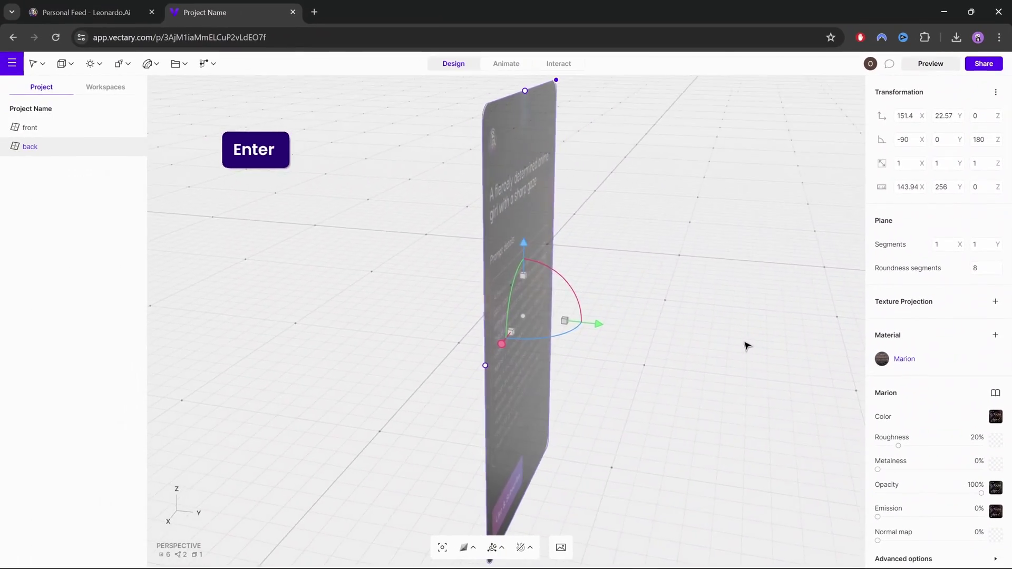
# - Examine both cards from the front, edge and back, and check the position values of the front card
pyautogui.moveTo(746, 345); pyautogui.dragTo(504, 283)
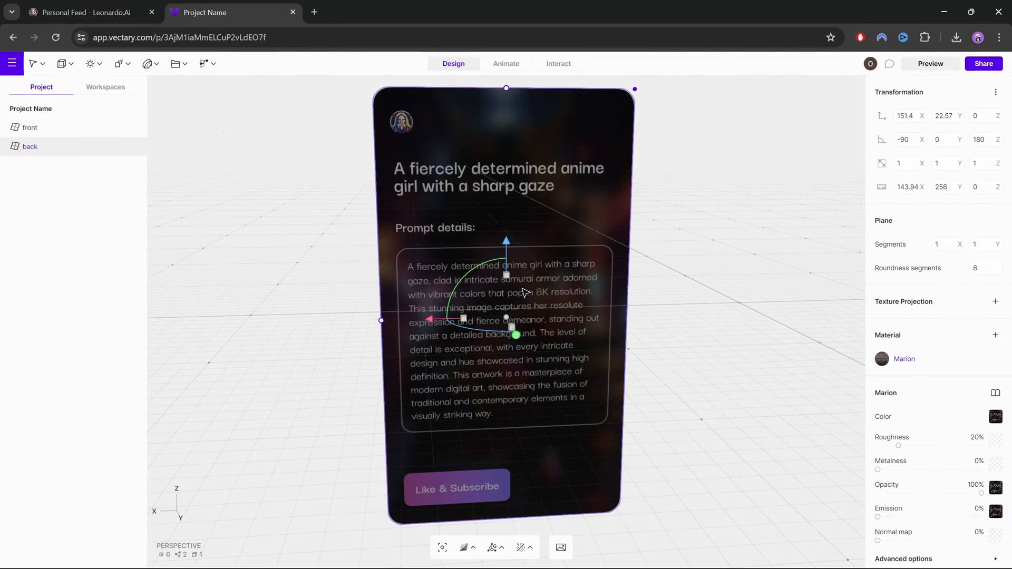
pyautogui.moveTo(318, 296); pyautogui.dragTo(684, 307)
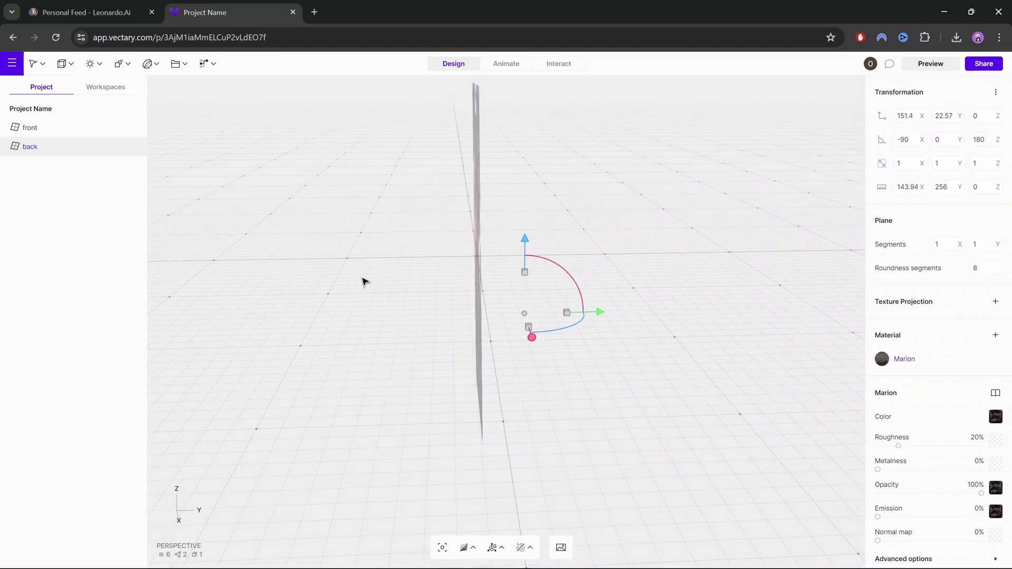
pyautogui.moveTo(362, 280); pyautogui.dragTo(499, 255)
pyautogui.moveTo(227, 304); pyautogui.dragTo(363, 324)
pyautogui.click(383, 266)
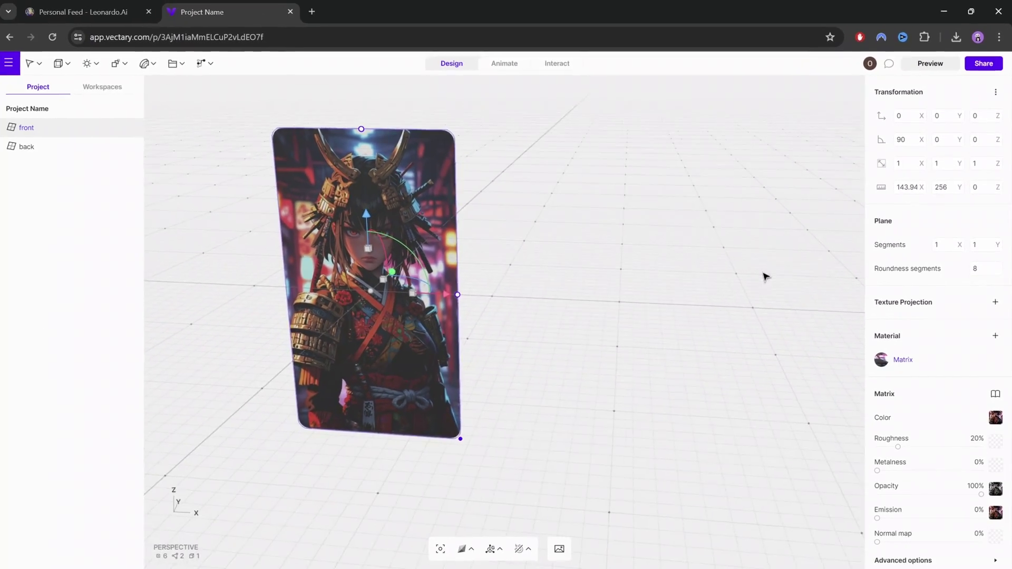
pyautogui.moveTo(589, 380); pyautogui.dragTo(163, 407)
pyautogui.moveTo(729, 260); pyautogui.dragTo(478, 223)
# - Align the back card with the front card by setting its X and Y positions to 0
pyautogui.click(476, 221)
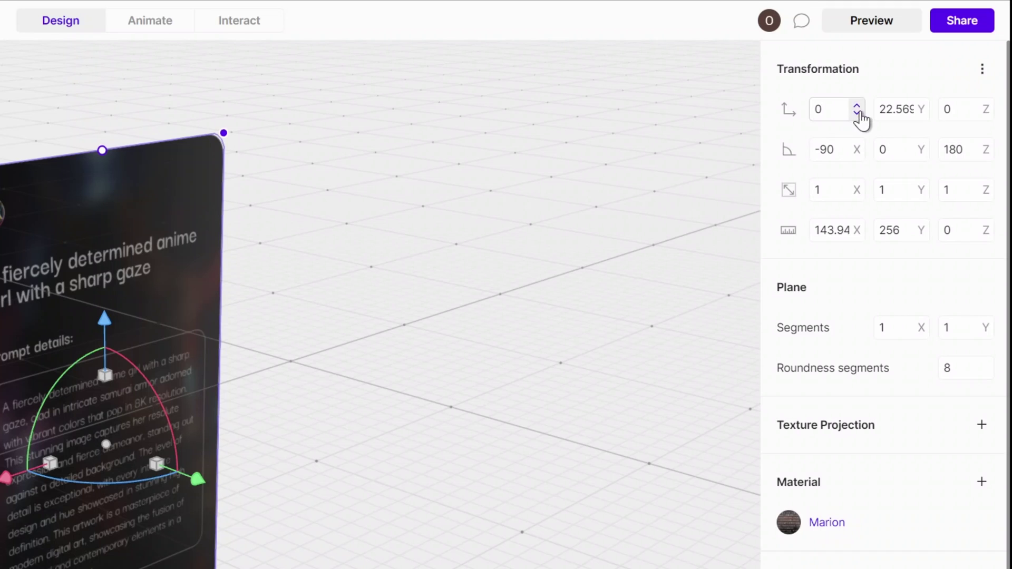
pyautogui.click(892, 105)
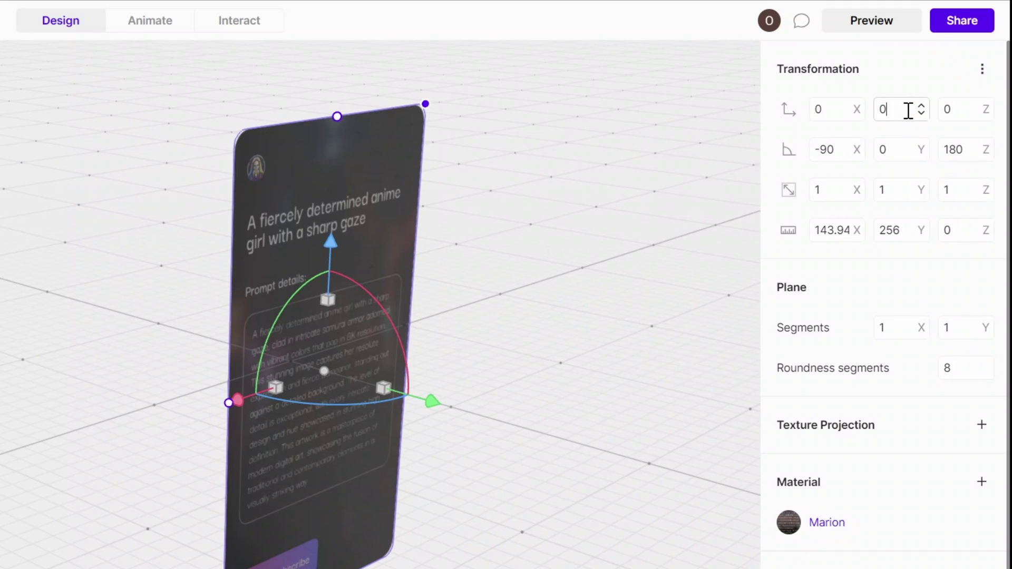
pyautogui.write('0')
pyautogui.press('Return')
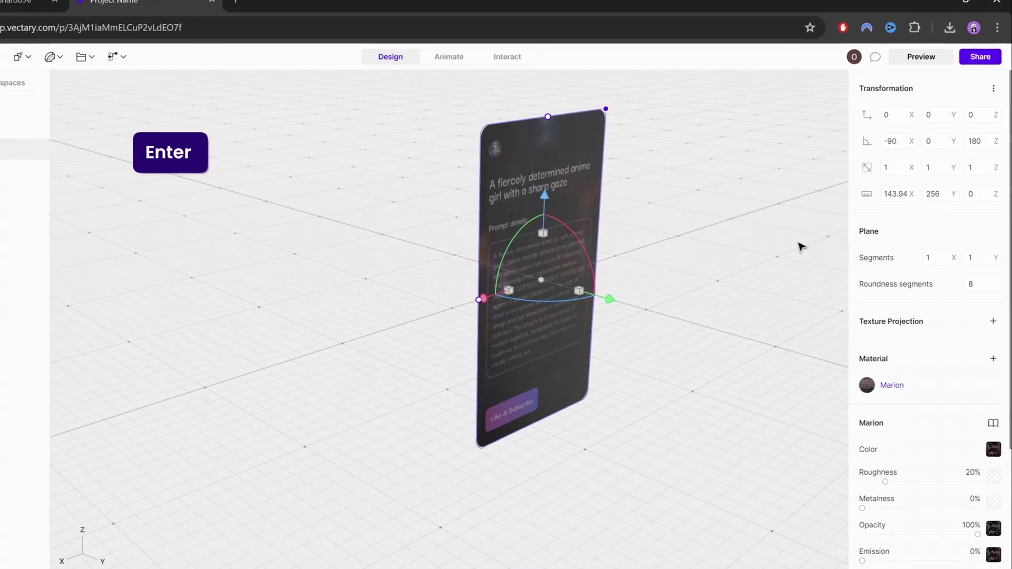
# - Examine the combined two-sided card from the front, back and edge to check how the two faces line up
pyautogui.click(576, 363)
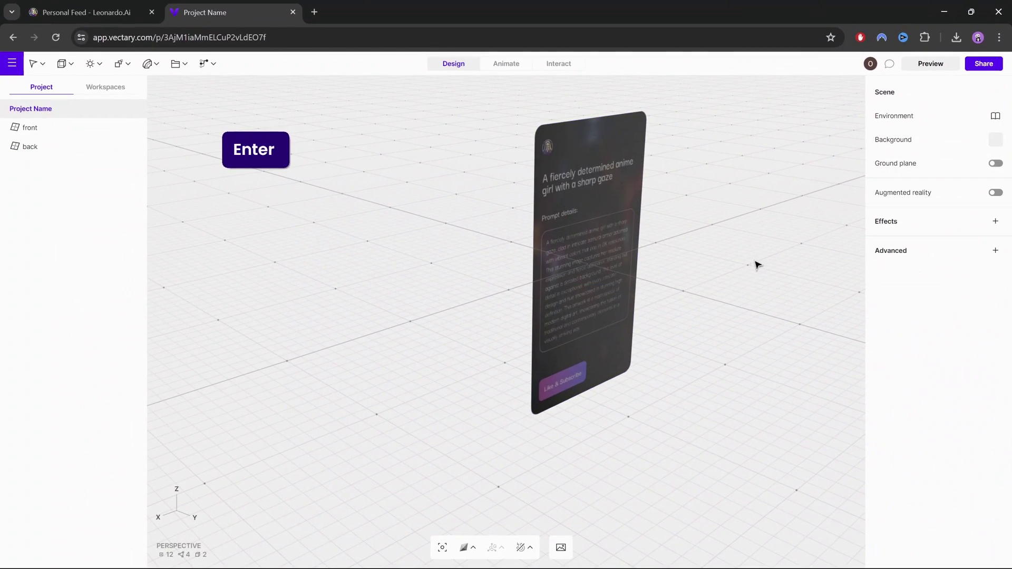
pyautogui.moveTo(713, 257); pyautogui.dragTo(757, 244)
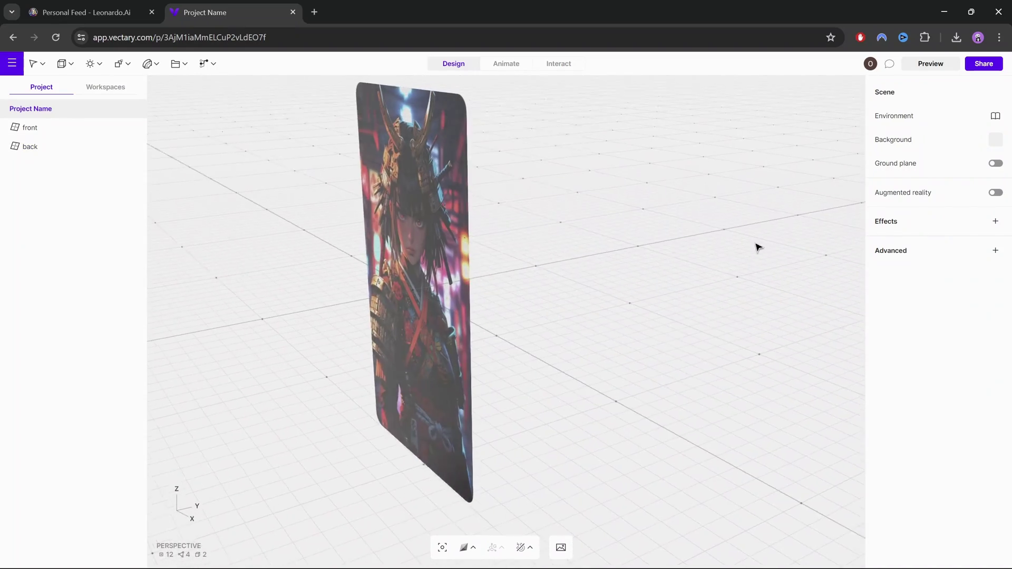
pyautogui.moveTo(294, 255); pyautogui.dragTo(533, 253)
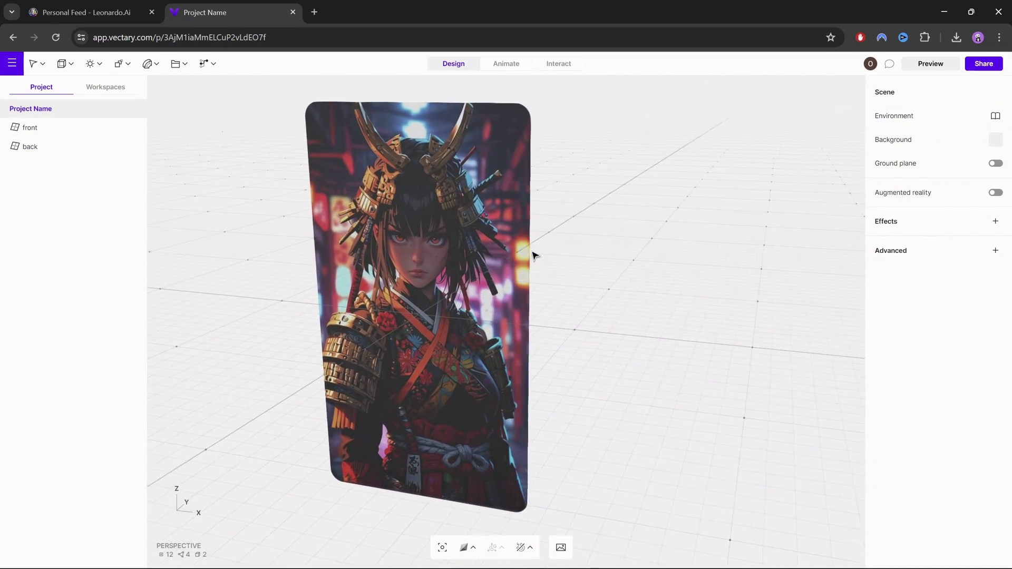
pyautogui.moveTo(395, 275); pyautogui.dragTo(472, 249)
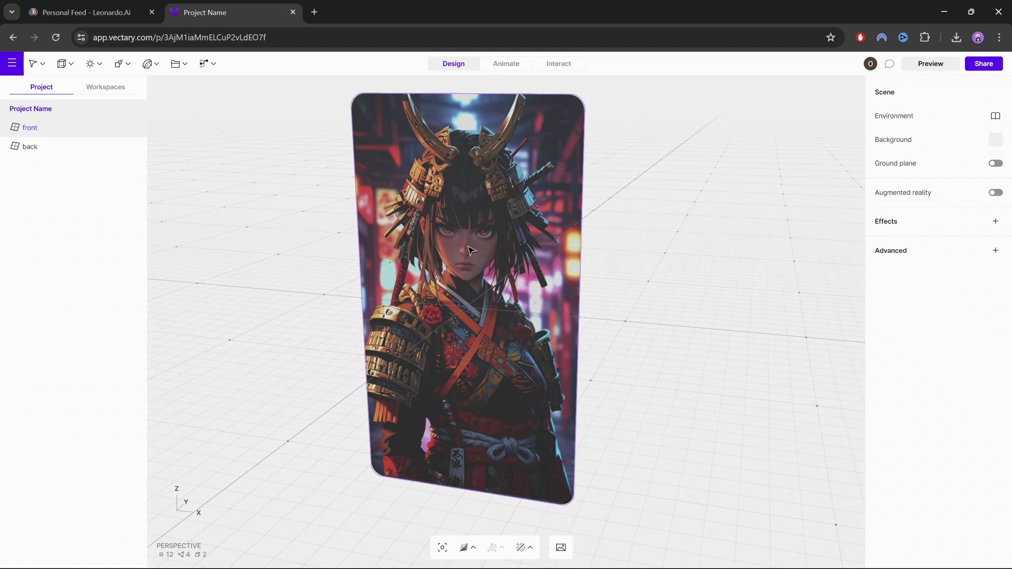
pyautogui.moveTo(688, 258); pyautogui.dragTo(418, 276)
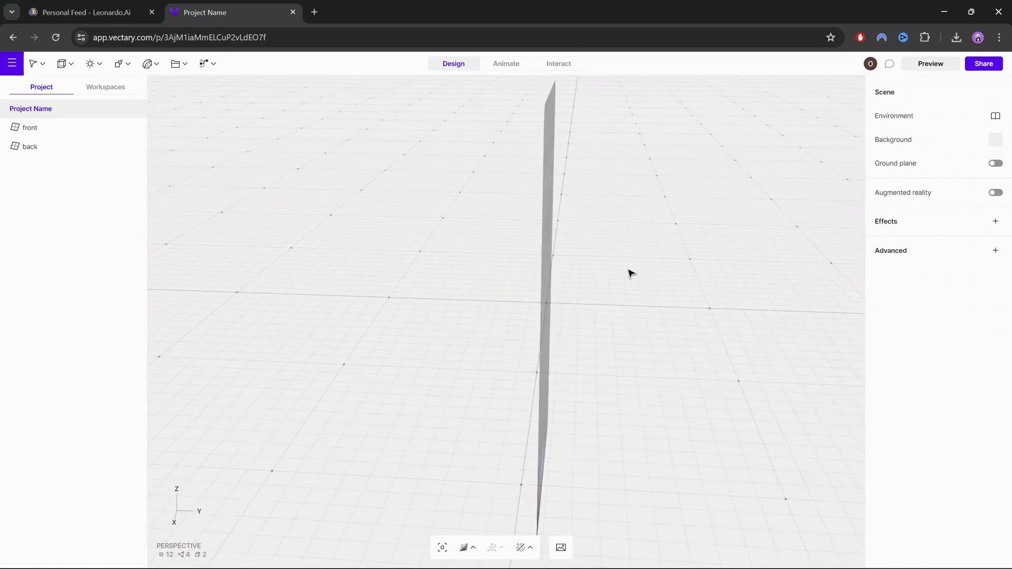
pyautogui.moveTo(631, 274); pyautogui.dragTo(685, 287)
pyautogui.moveTo(387, 286); pyautogui.dragTo(667, 287)
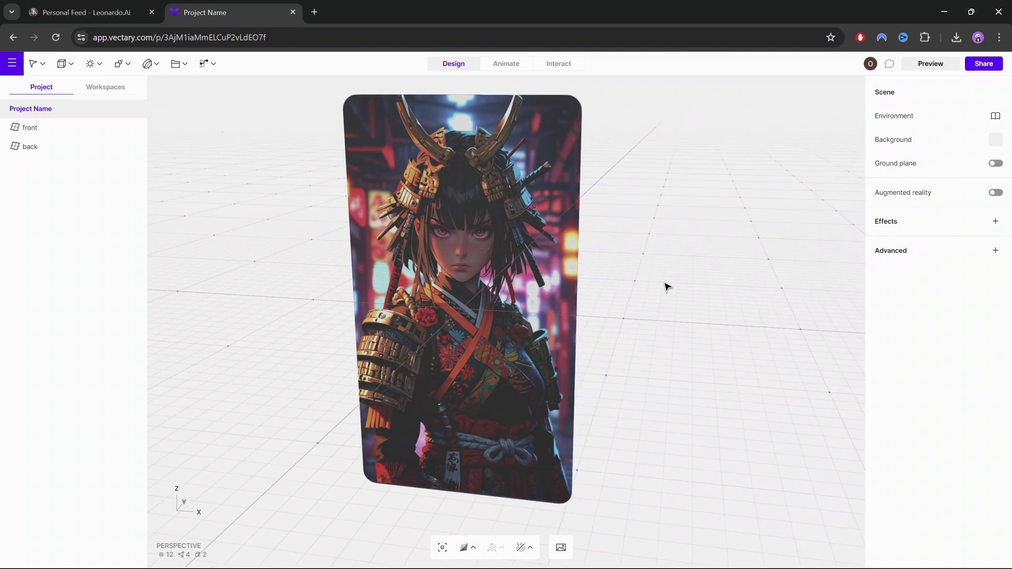
pyautogui.click(520, 300)
pyautogui.moveTo(521, 301); pyautogui.dragTo(443, 267)
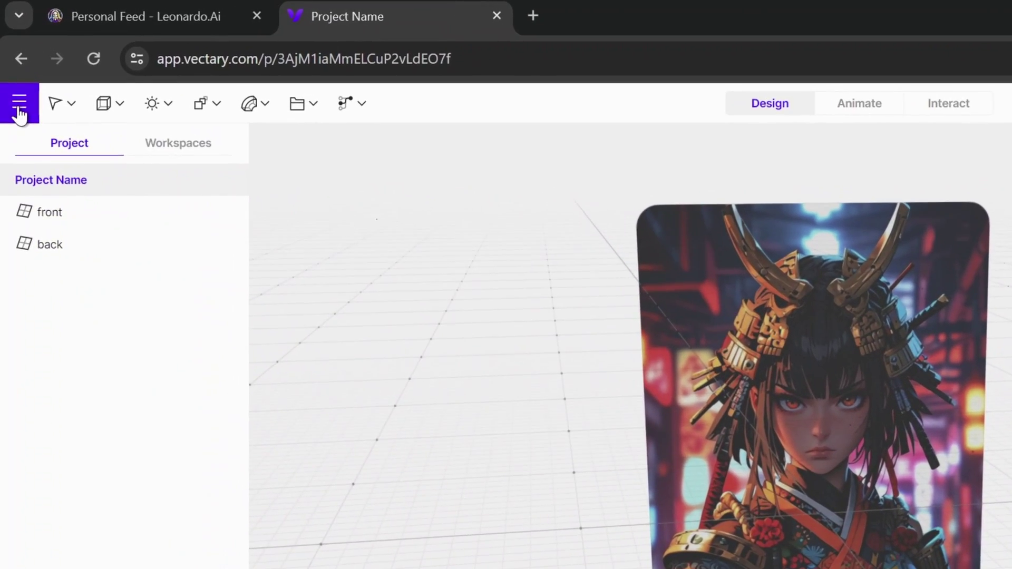
# - Export the two-sided card as a GLB file with original texture size and download it
pyautogui.click(20, 111)
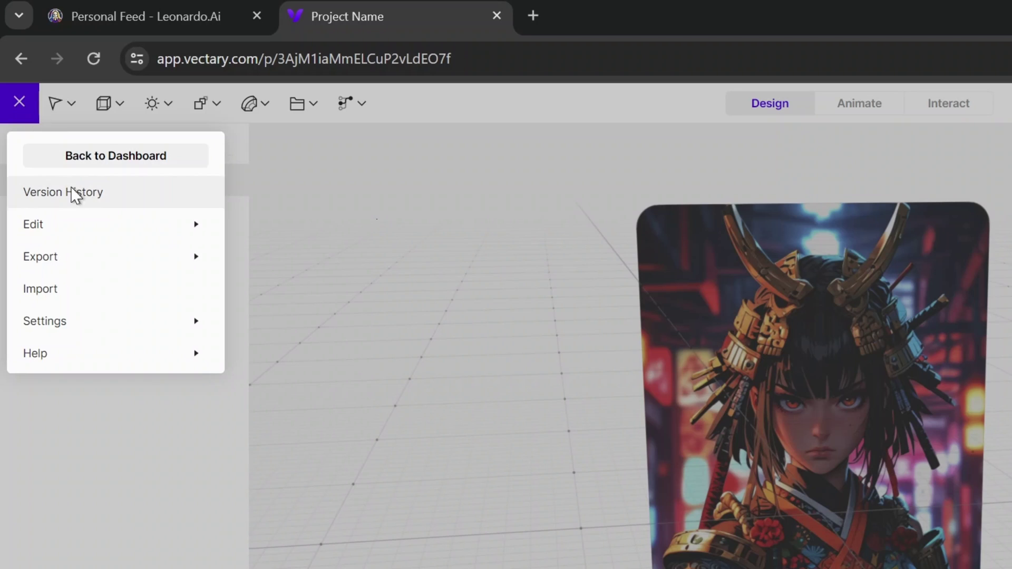
pyautogui.moveTo(60, 263)
pyautogui.click(371, 269)
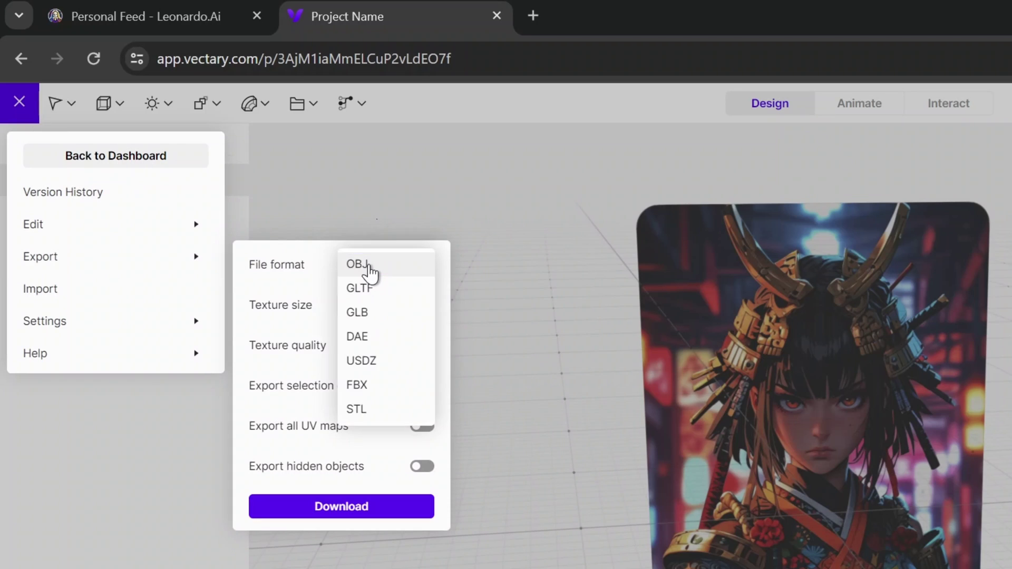
pyautogui.click(365, 314)
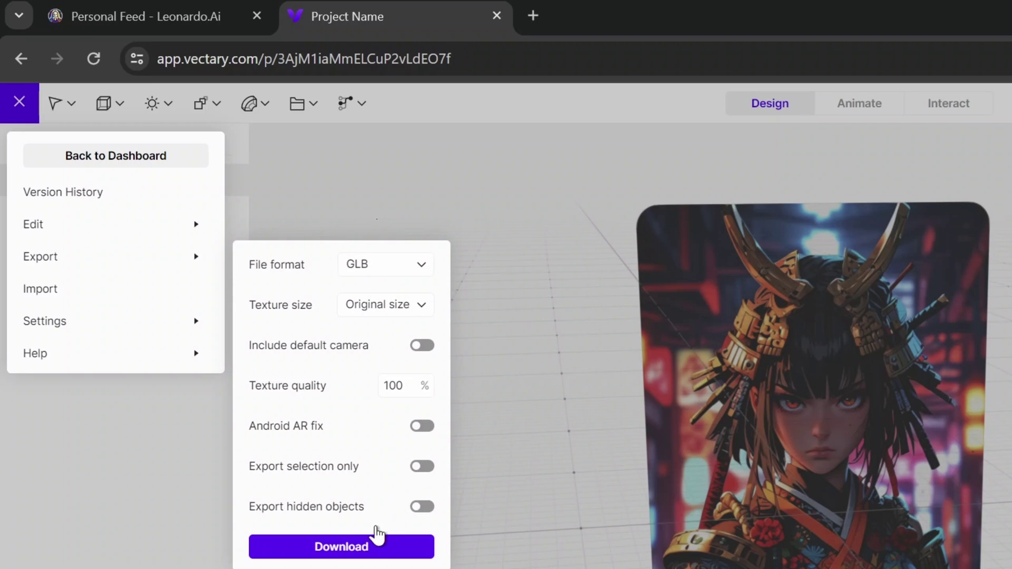
pyautogui.click(342, 547)
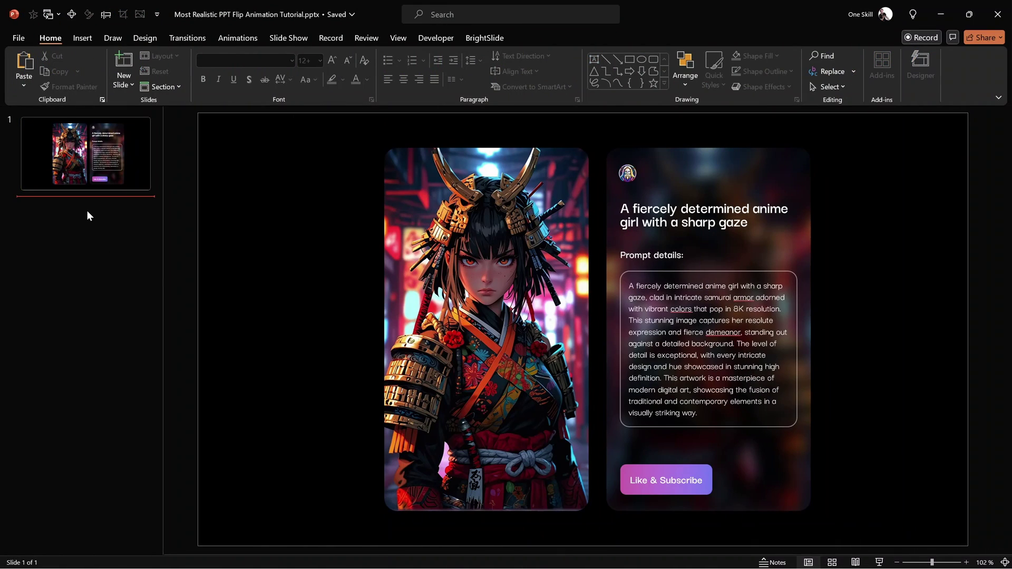
# - Switch to PowerPoint, add a blank slide after slide 1 and copy slide 1's black background format onto it
pyautogui.hotkey('ctrl', 'v')
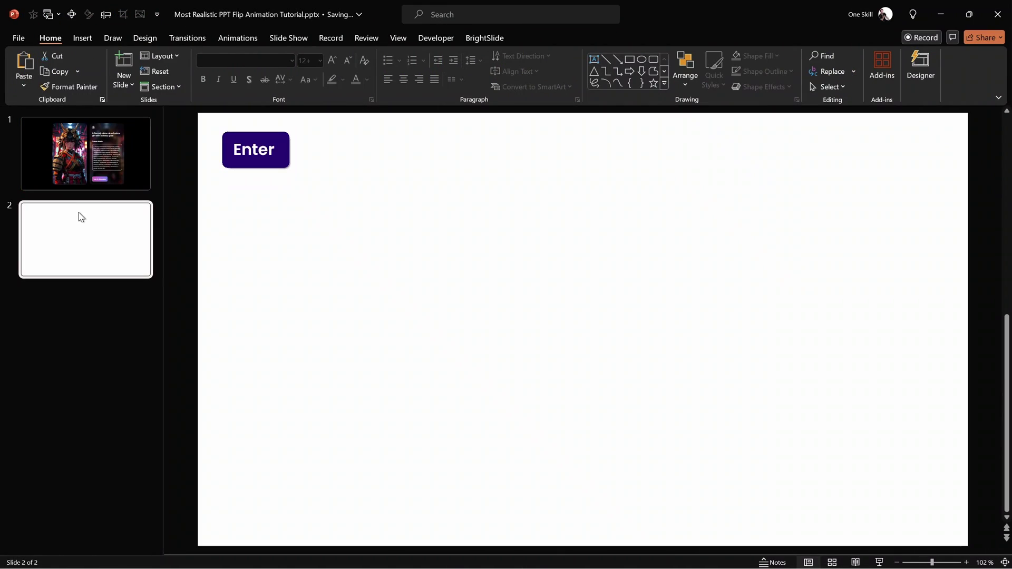
pyautogui.click(38, 154)
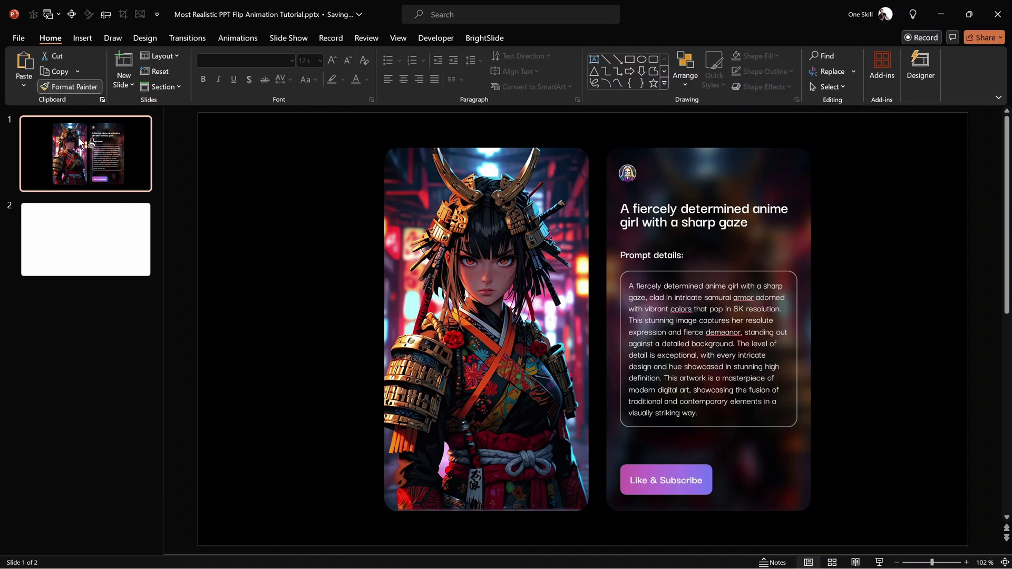
pyautogui.click(80, 259)
pyautogui.click(323, 294)
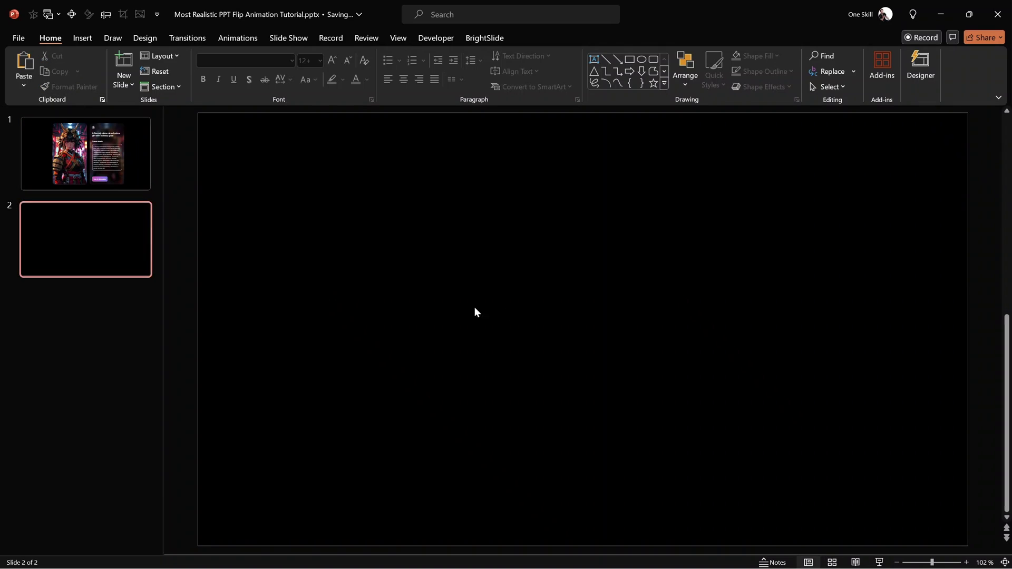
# - Insert the 3D model Project Name.glb from the Downloads folder on slide 2
pyautogui.click(77, 37)
pyautogui.click(285, 89)
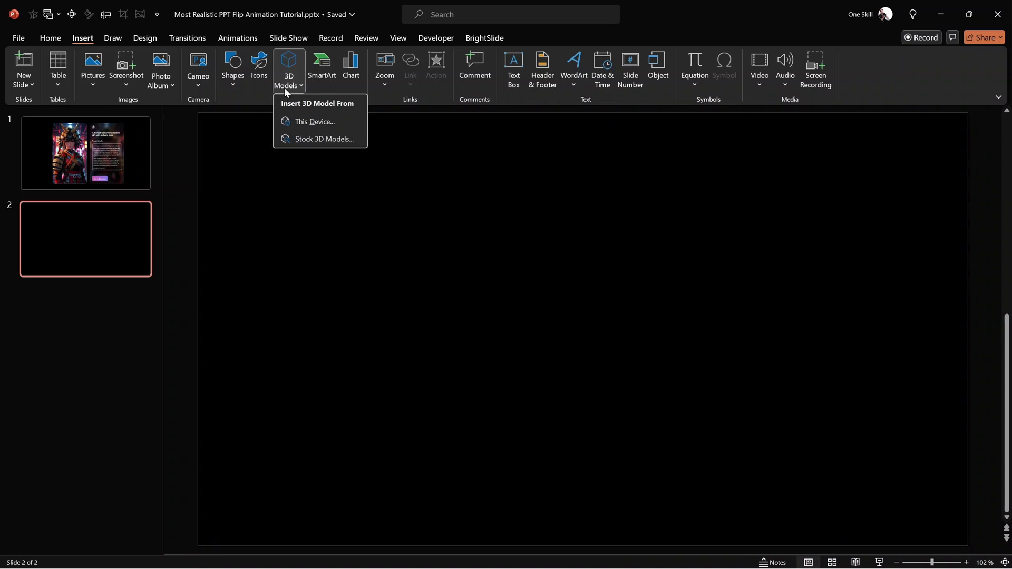
pyautogui.click(315, 124)
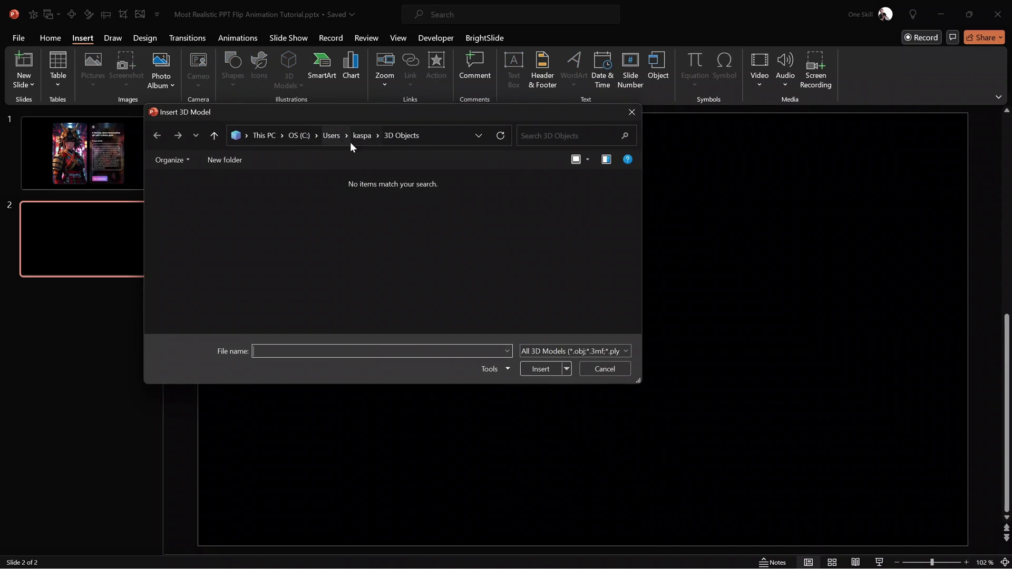
pyautogui.click(441, 137)
pyautogui.write('ownload')
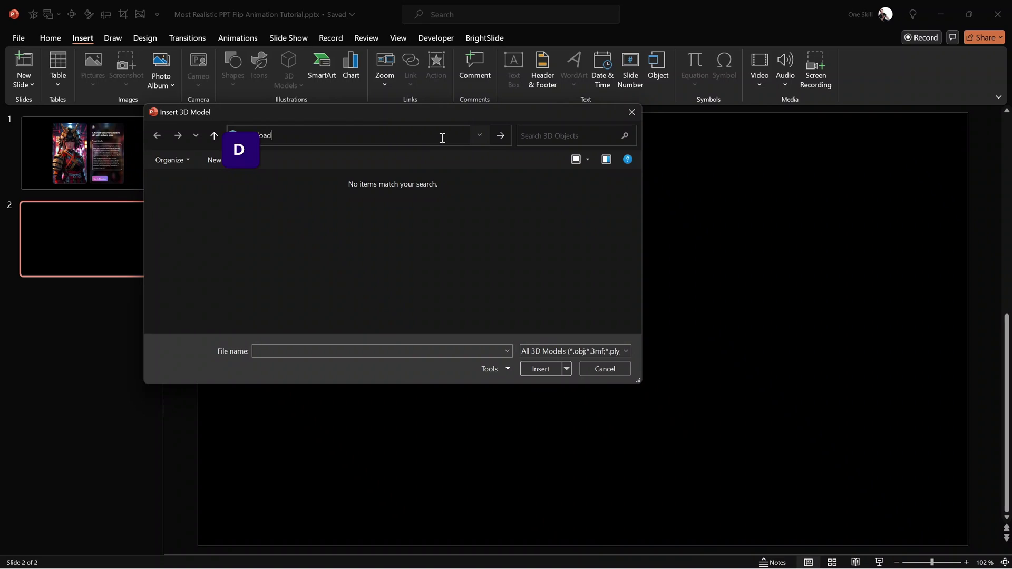
pyautogui.write('ownloads')
pyautogui.press('Return')
pyautogui.click(191, 220)
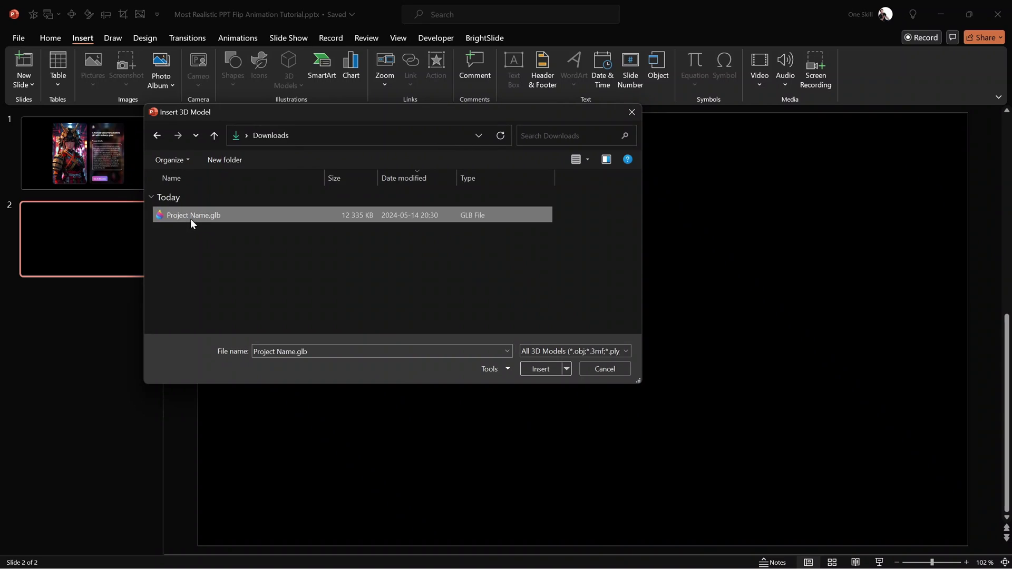
pyautogui.click(538, 369)
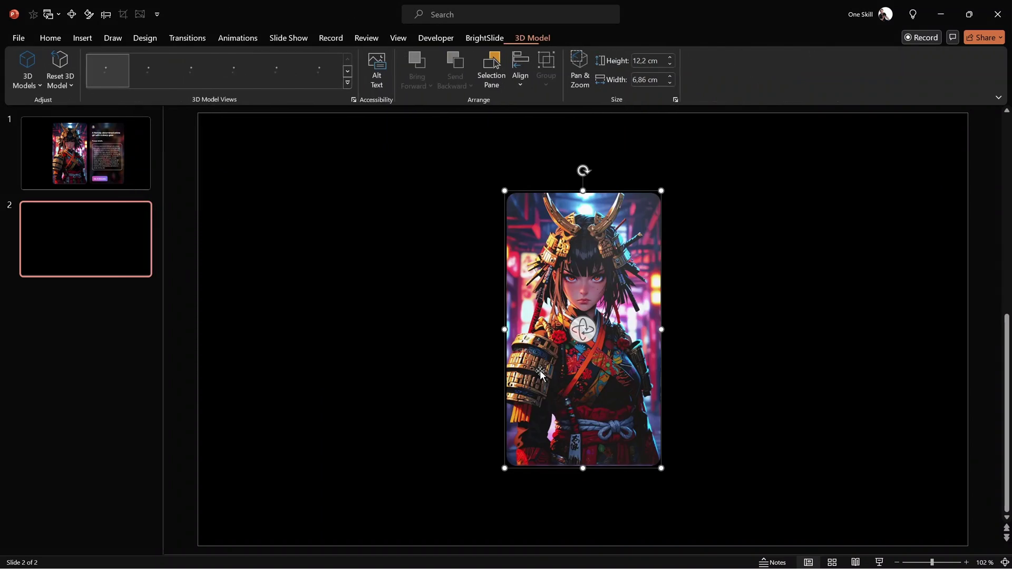
# - Try turning the card model, restore its straight front view and enlarge it about its centre to about 15.34 cm high
pyautogui.moveTo(586, 333); pyautogui.dragTo(466, 346)
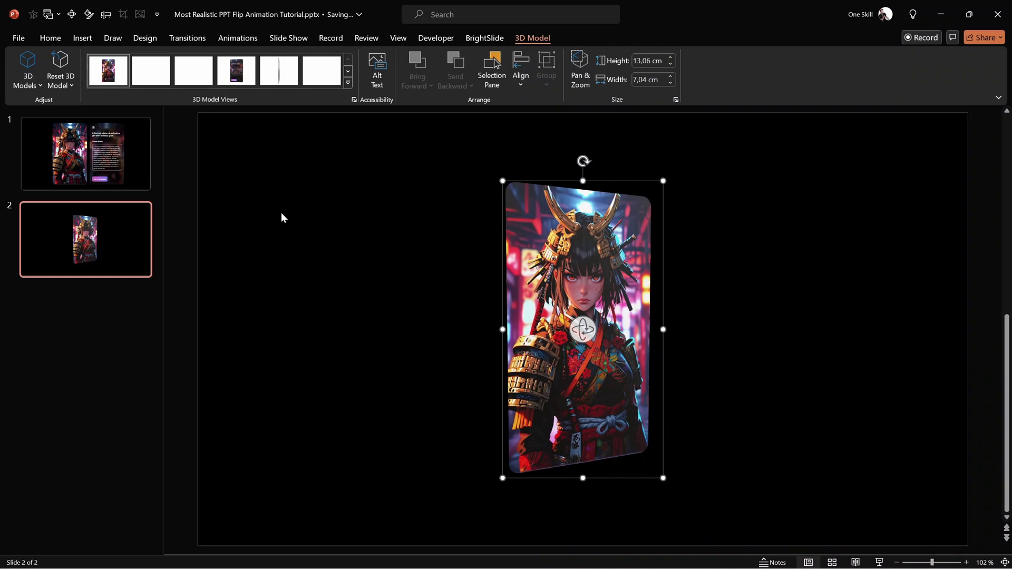
pyautogui.click(110, 72)
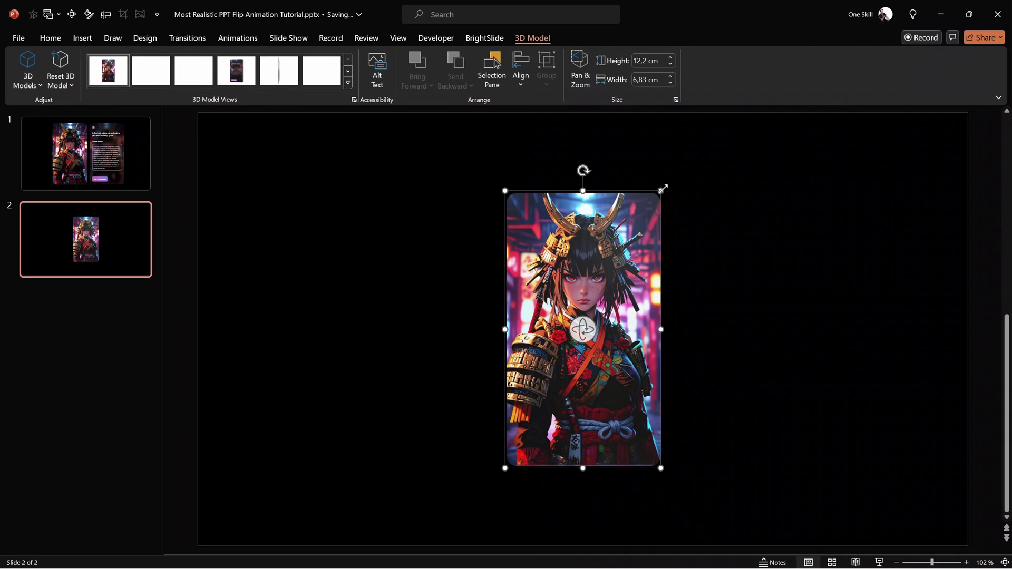
pyautogui.moveTo(663, 189); pyautogui.dragTo(681, 156)
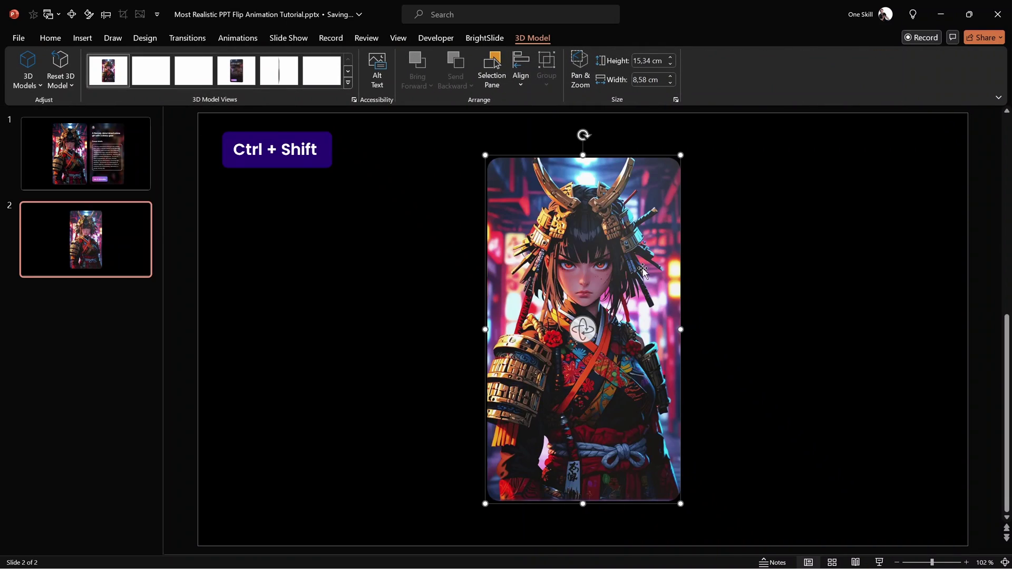
pyautogui.click(757, 266)
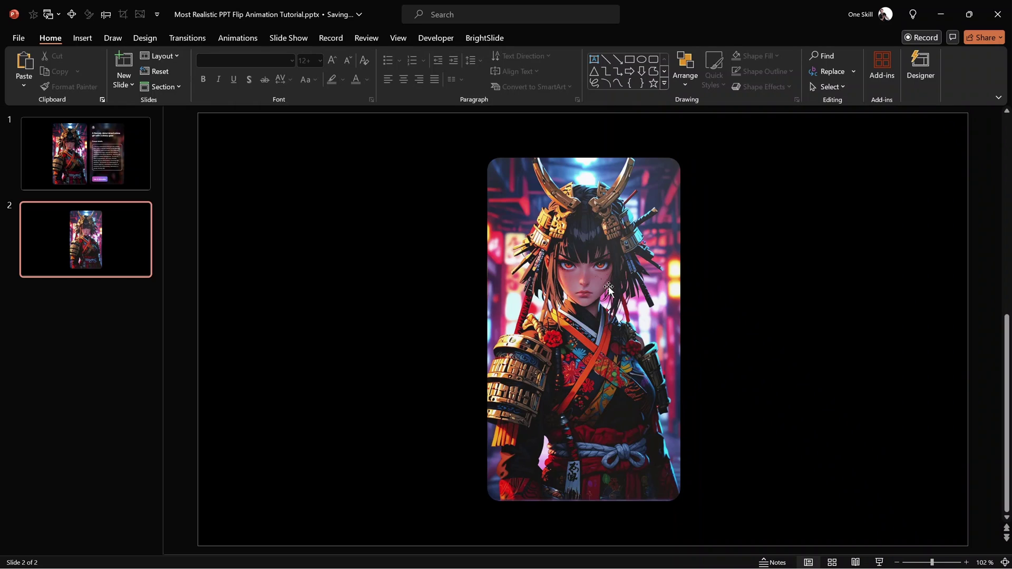
# - Duplicate slide 2 and turn the card model on slide 3 around its vertical axis to show the back side
pyautogui.click(117, 248)
pyautogui.hotkey('ctrl', 'd')
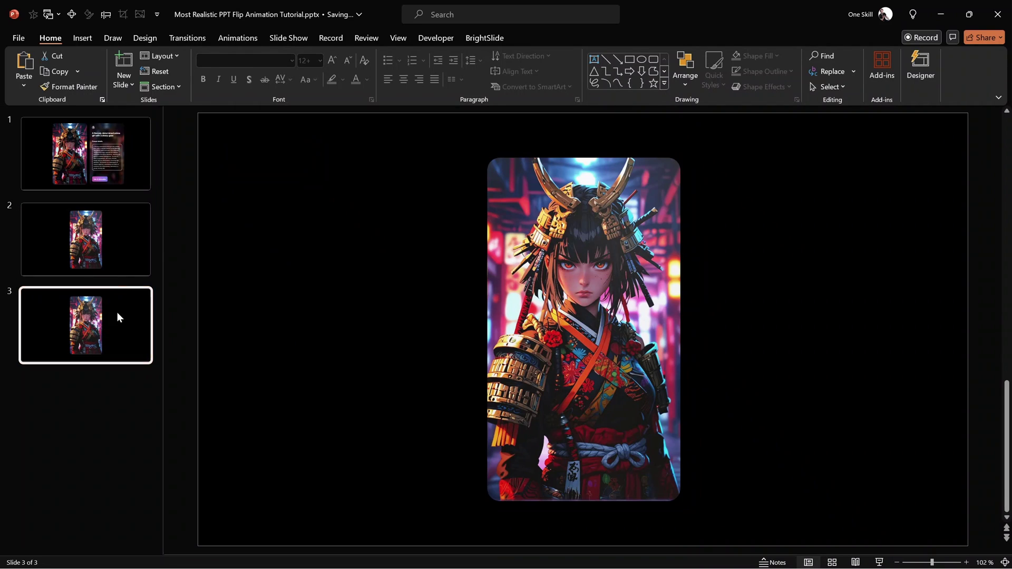
pyautogui.hotkey('ctrl', 'z')
pyautogui.moveTo(586, 338); pyautogui.dragTo(459, 332)
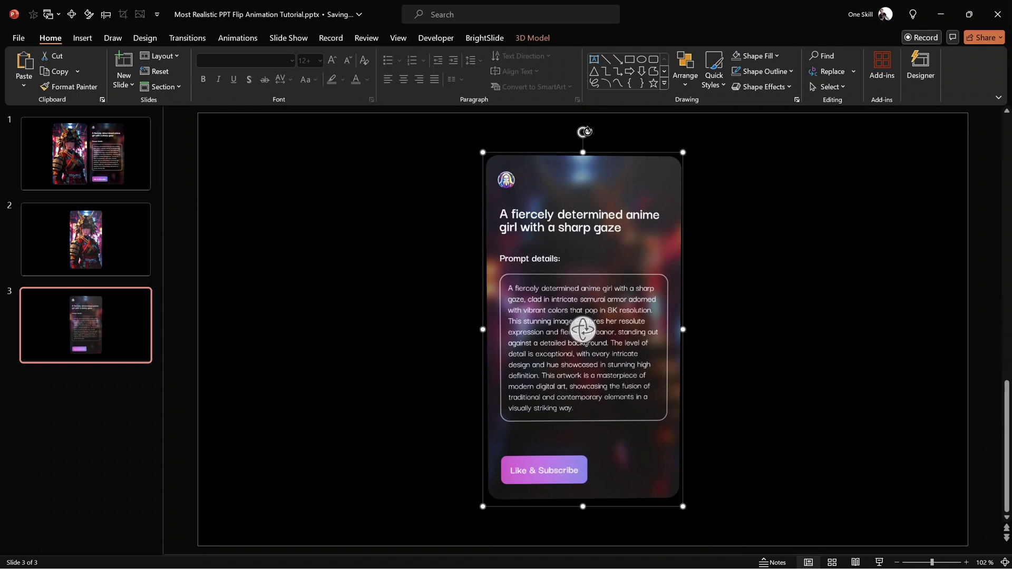
# - Rotate the card on slide 3 slightly clockwise, tilt it in 3D and enlarge it a little about its centre
pyautogui.moveTo(583, 330); pyautogui.dragTo(613, 138)
pyautogui.moveTo(583, 330)
pyautogui.mouseDown()
pyautogui.moveTo(553, 340)
pyautogui.moveTo(594, 313)
pyautogui.mouseUp()
pyautogui.moveTo(708, 165); pyautogui.dragTo(726, 151)
pyautogui.click(783, 233)
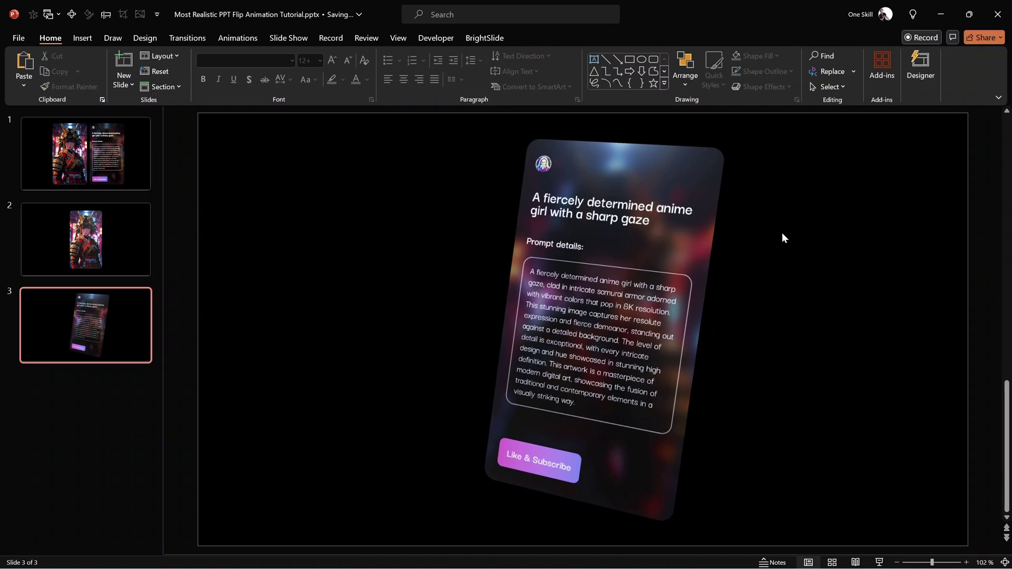
# - Shrink the front-facing card model on slide 2 about its centre to roughly two thirds of its size
pyautogui.click(119, 244)
pyautogui.click(672, 186)
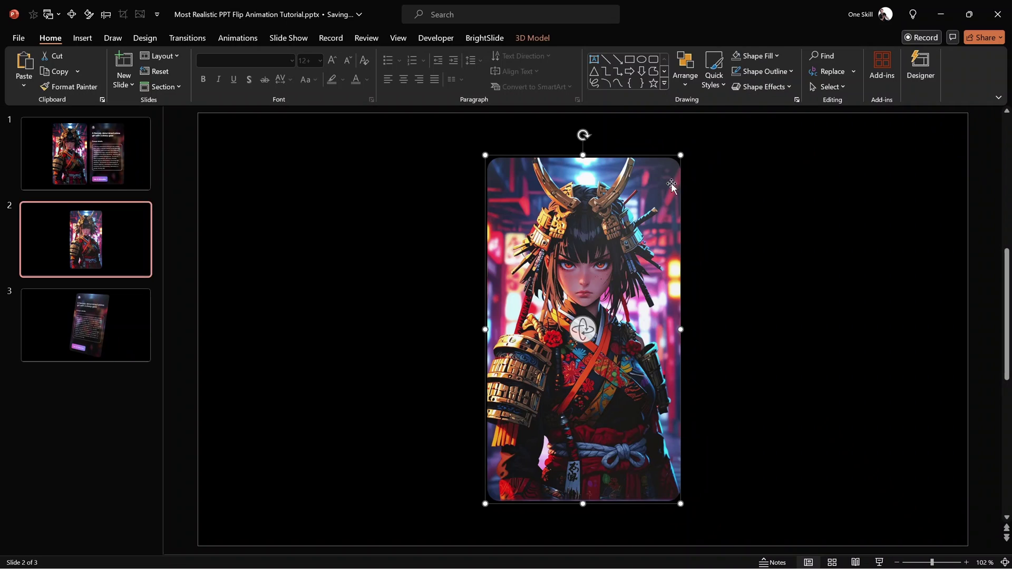
pyautogui.moveTo(683, 155); pyautogui.dragTo(647, 210)
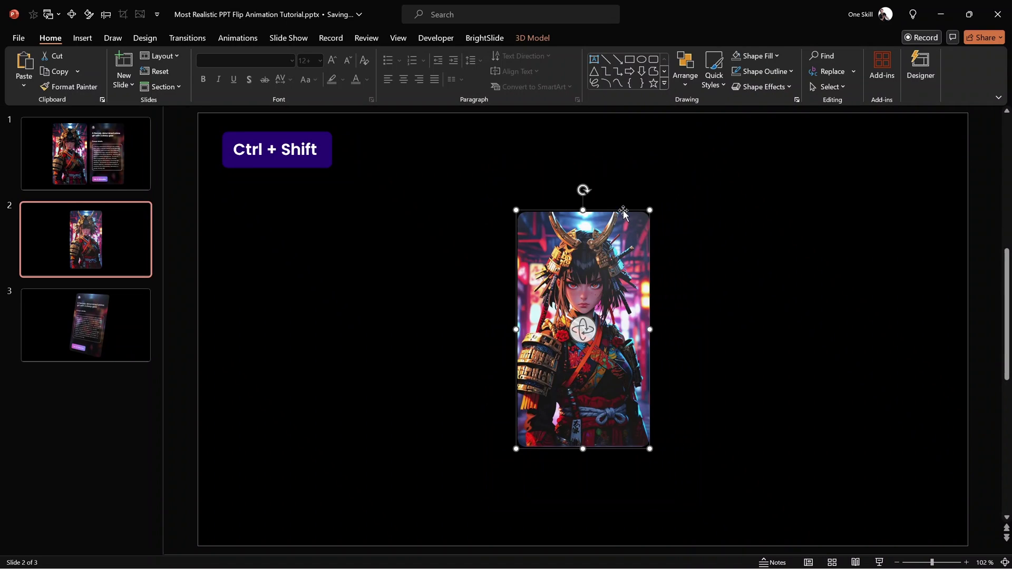
pyautogui.click(681, 209)
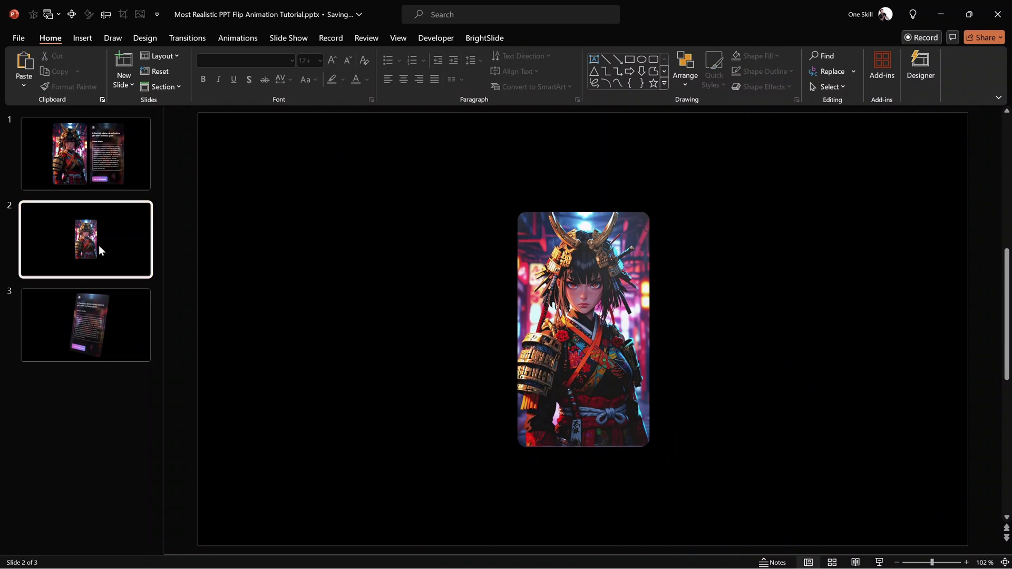
# - Apply the Morph transition to slides 2 and 3 together
pyautogui.keyDown('shift'); pyautogui.click(104, 328); pyautogui.keyUp('shift')
pyautogui.click(185, 39)
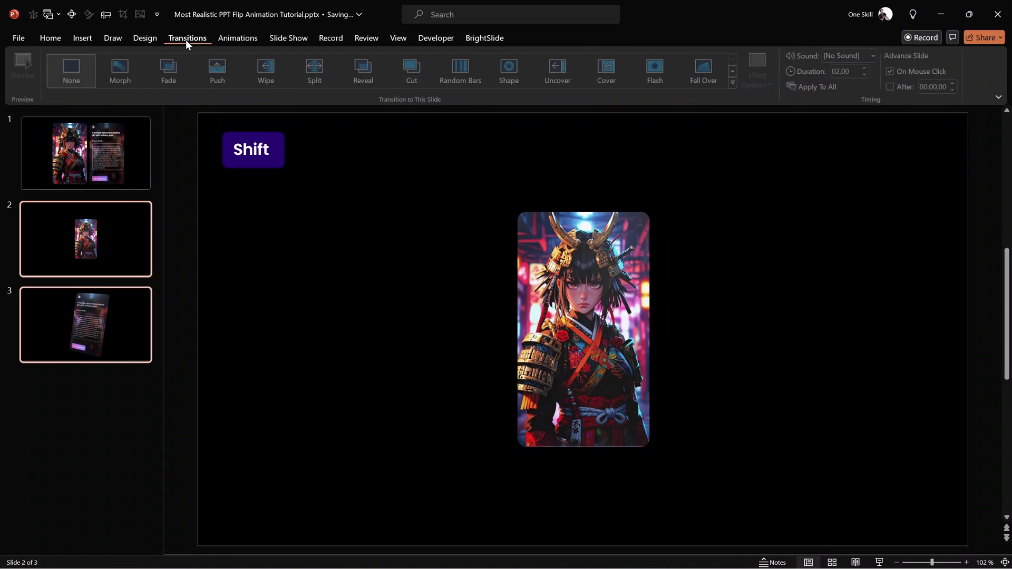
pyautogui.click(125, 76)
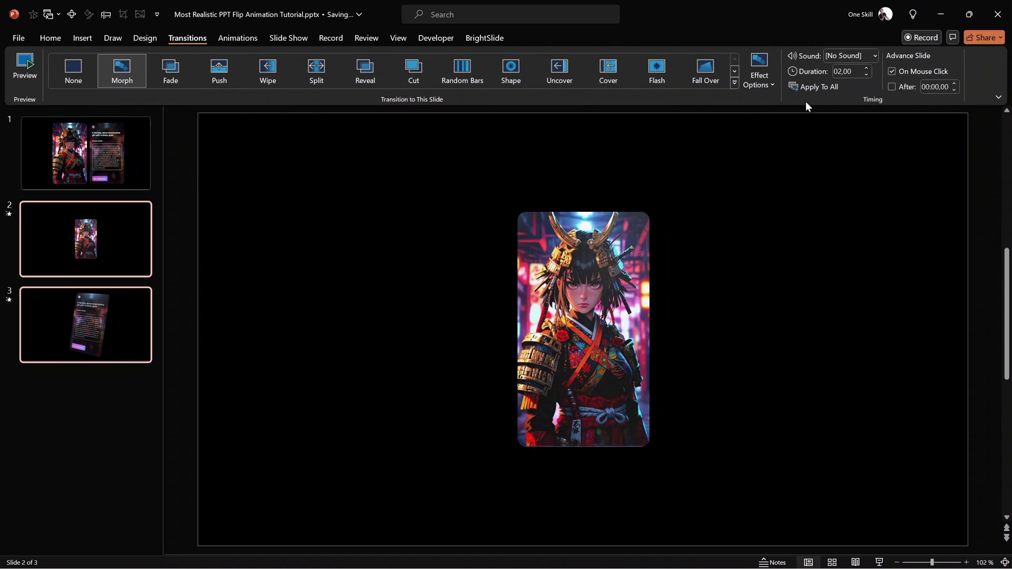
# - Play the slide show from slide 2 and advance it to preview the card flipping between its front and back
pyautogui.click(122, 245)
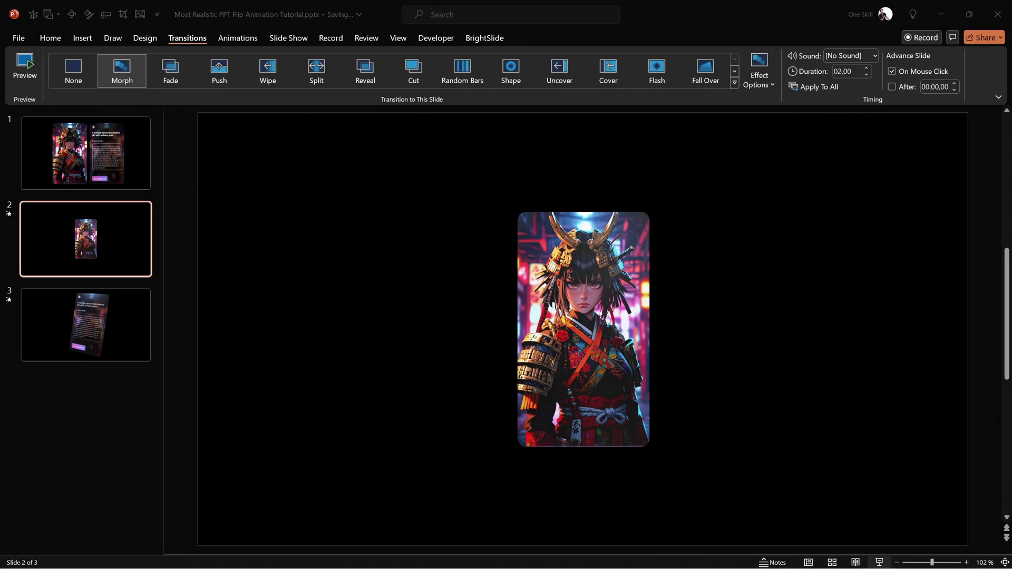
pyautogui.click(880, 562)
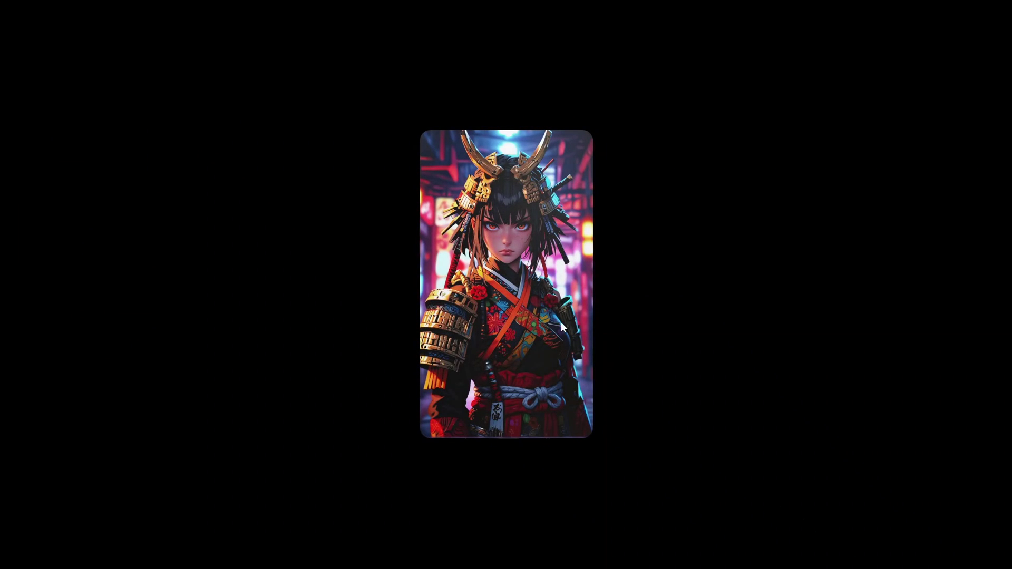
pyautogui.click(550, 313)
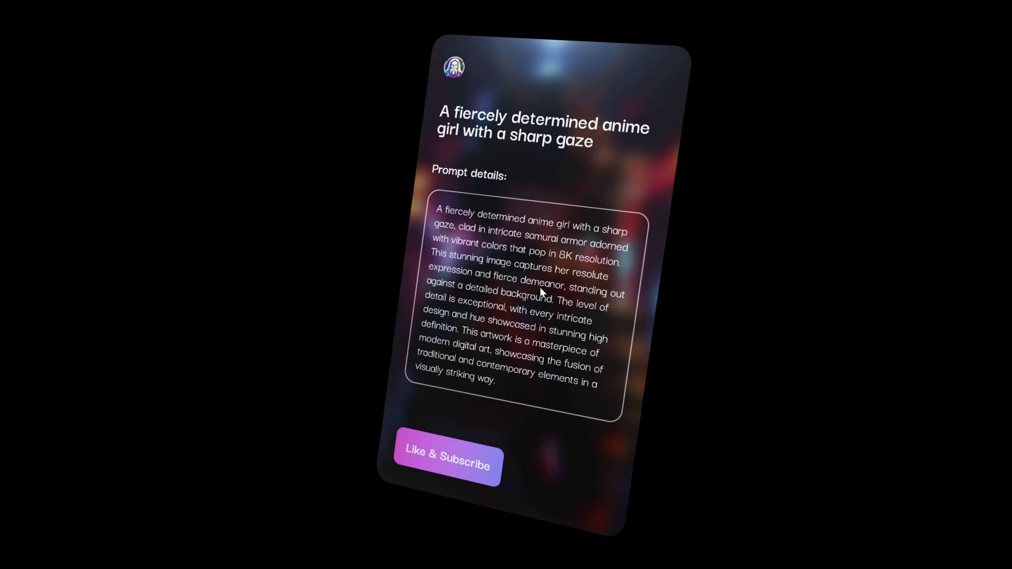
pyautogui.click(539, 287)
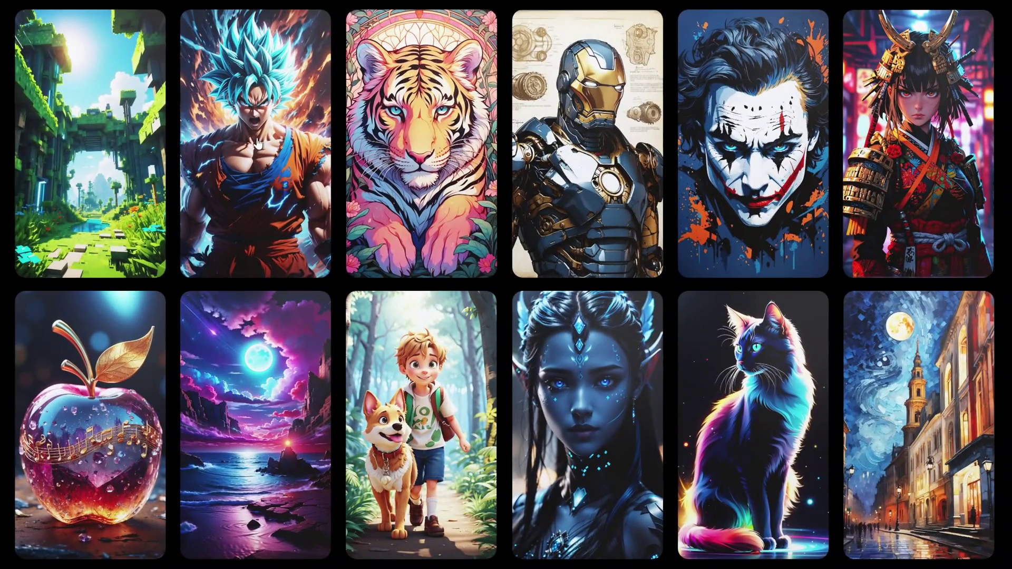
# - Preview the flip in the finished twelve-card gallery by opening and closing the Goku, Iron Man and moonlit sea cards
pyautogui.click(258, 142)
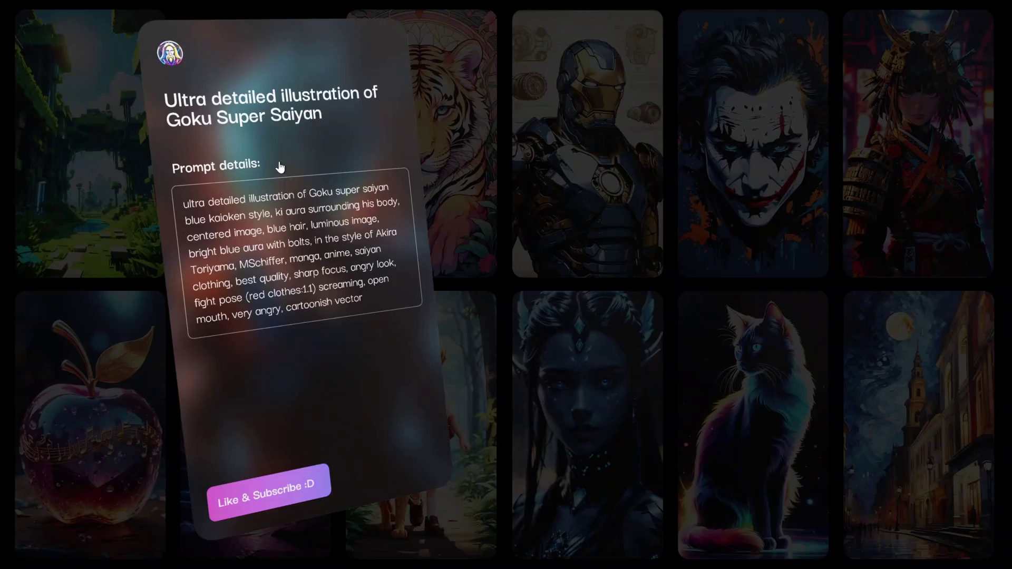
pyautogui.click(279, 167)
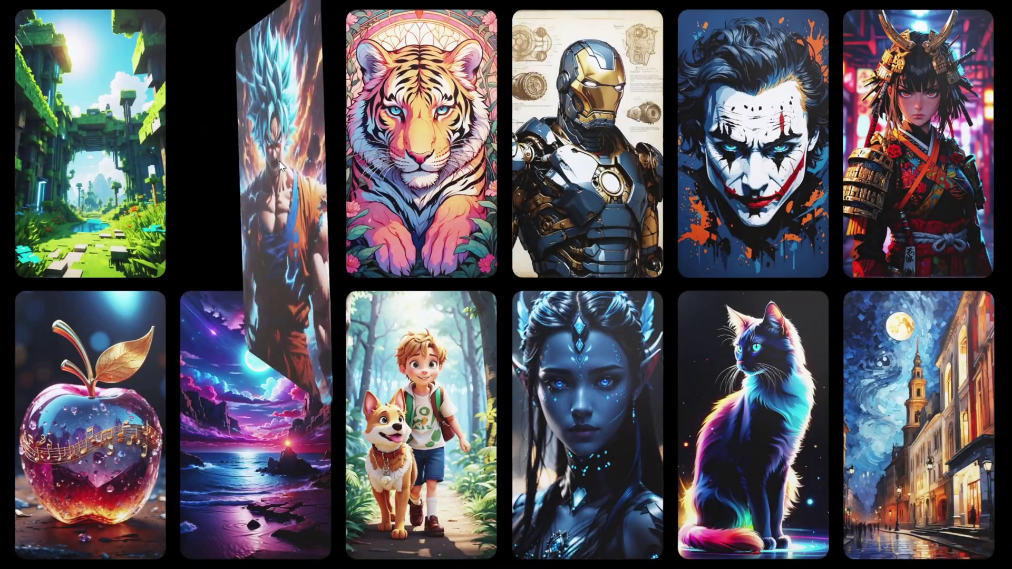
pyautogui.click(583, 158)
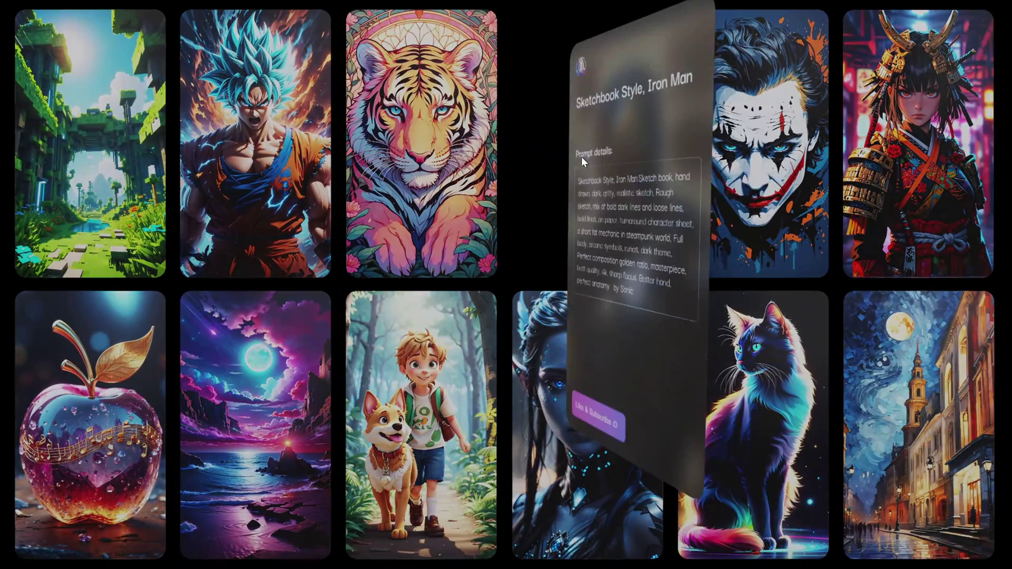
pyautogui.click(643, 157)
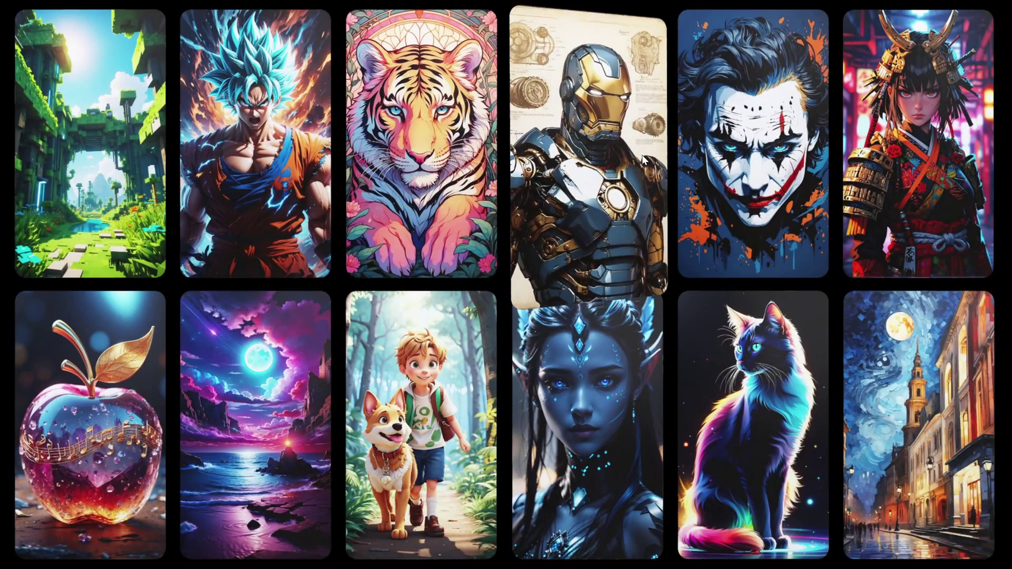
pyautogui.click(268, 360)
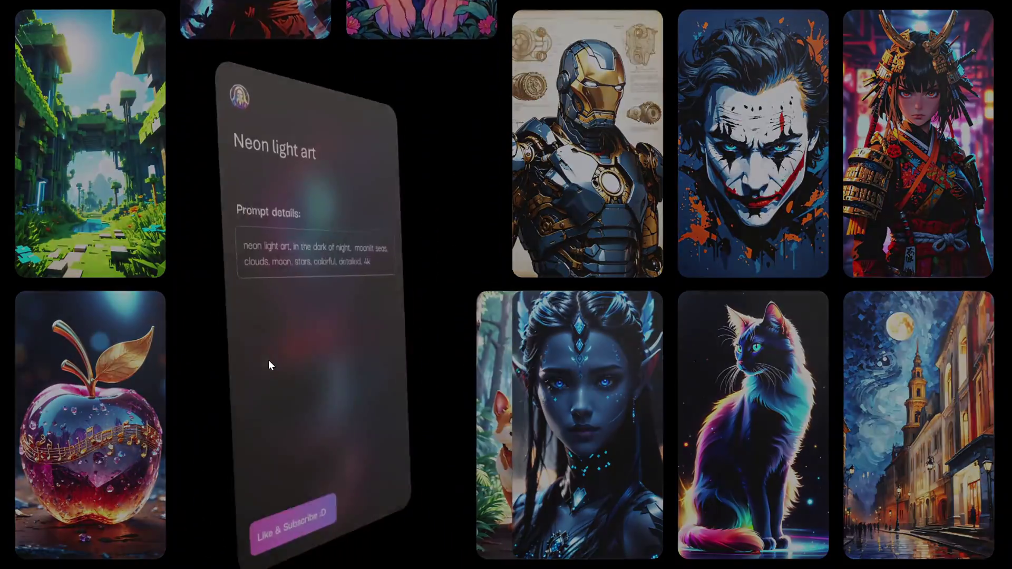
pyautogui.click(342, 164)
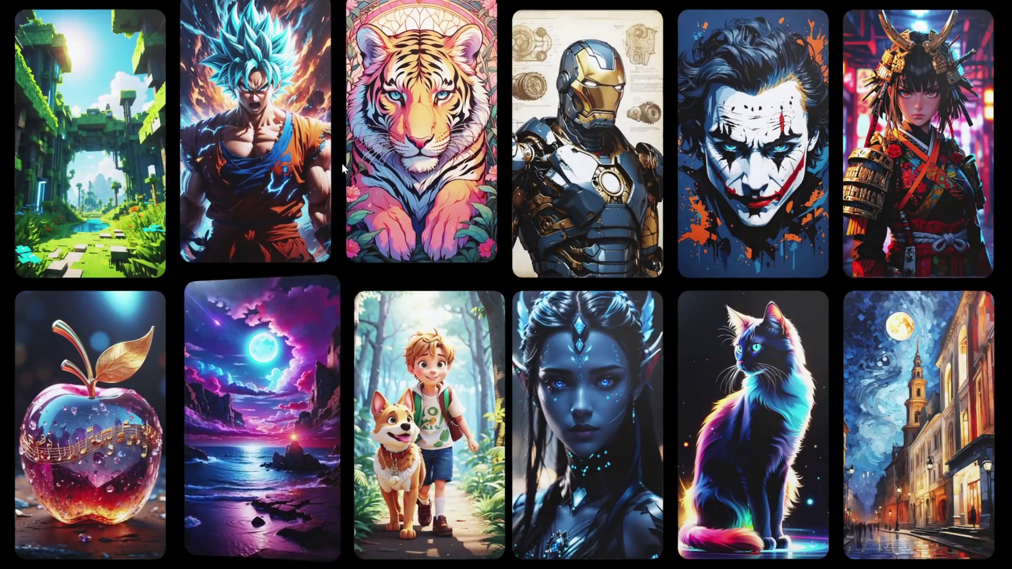
# - Preview the flip of the Joker, blue avatar, Minecraft and night street cards in the gallery, opening and closing each one
pyautogui.click(762, 142)
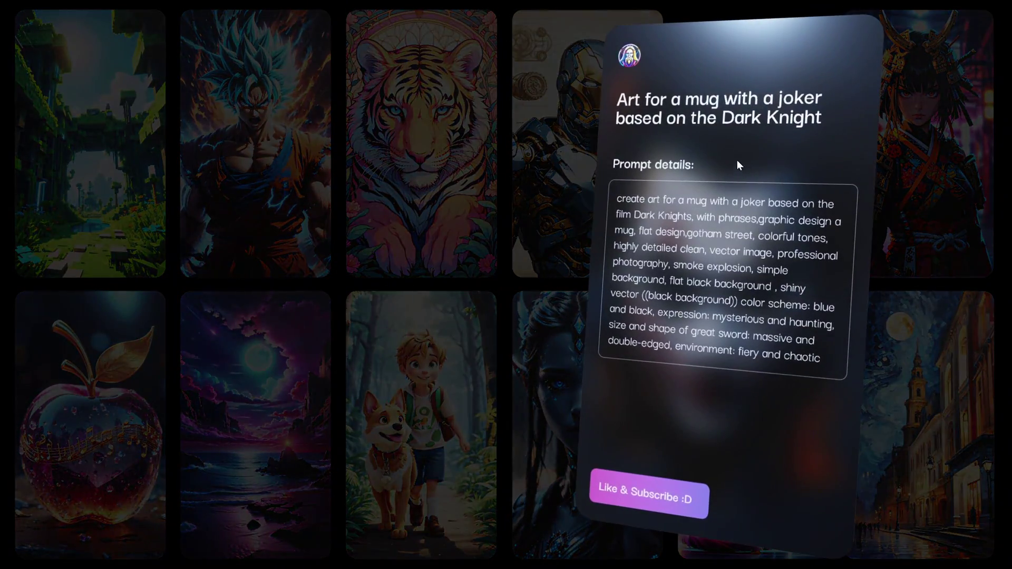
pyautogui.click(737, 162)
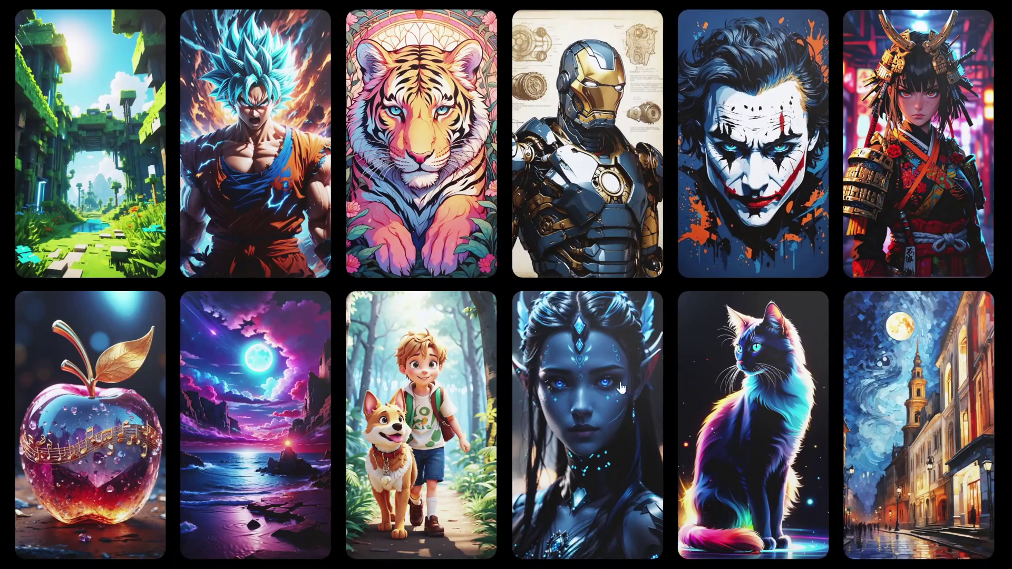
pyautogui.click(595, 389)
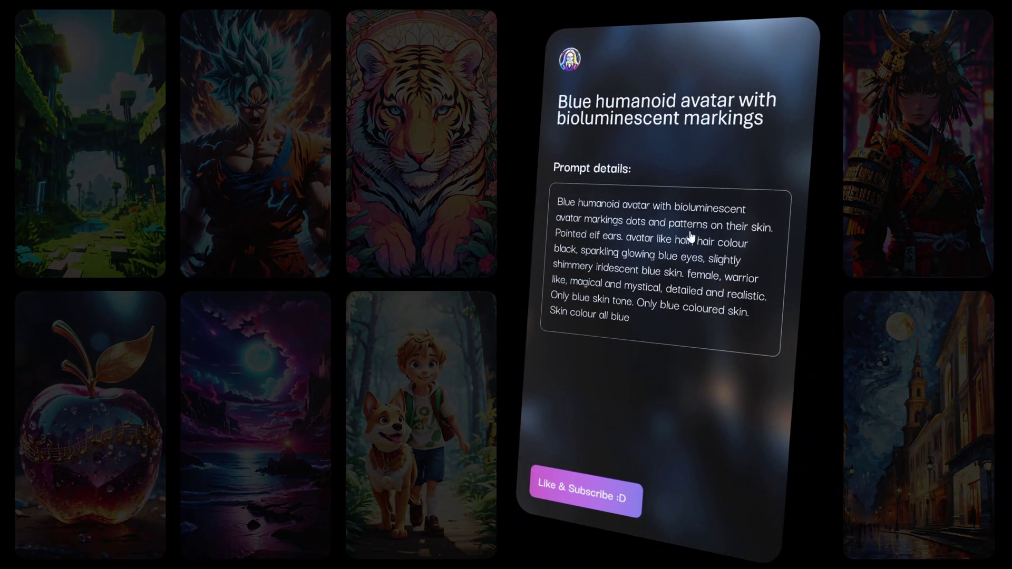
pyautogui.click(688, 235)
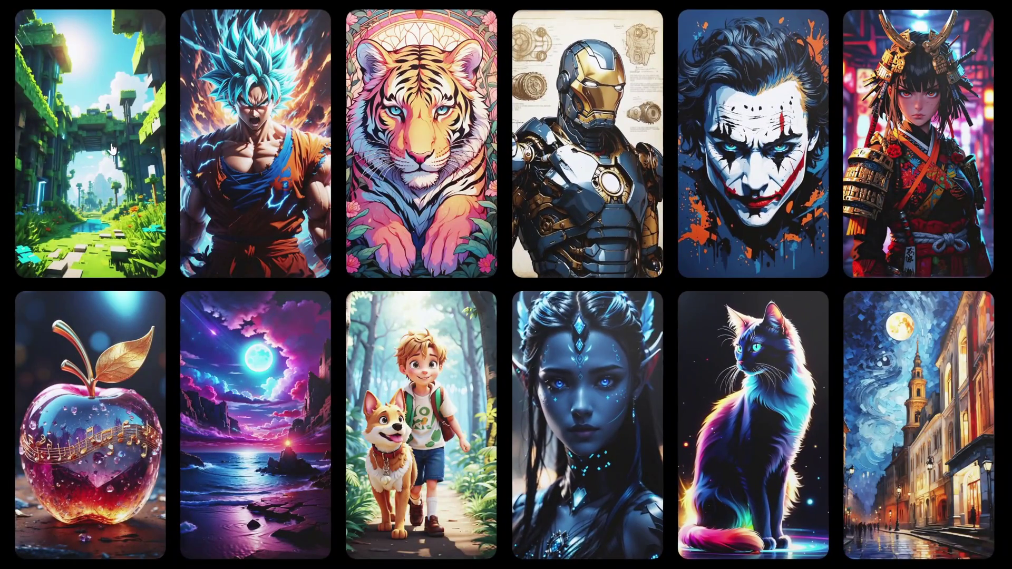
pyautogui.click(98, 133)
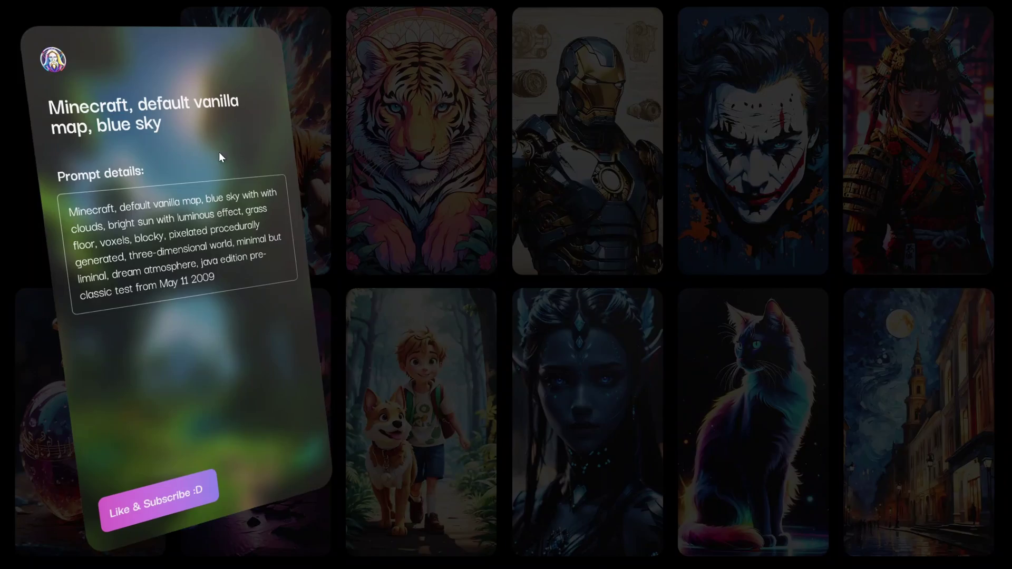
pyautogui.click(220, 152)
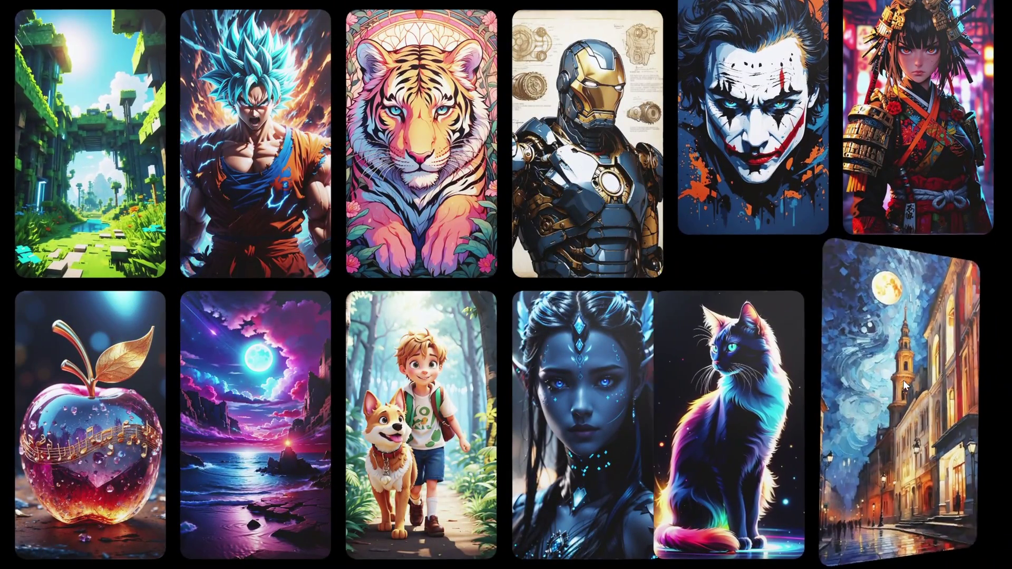
pyautogui.click(903, 381)
pyautogui.click(832, 151)
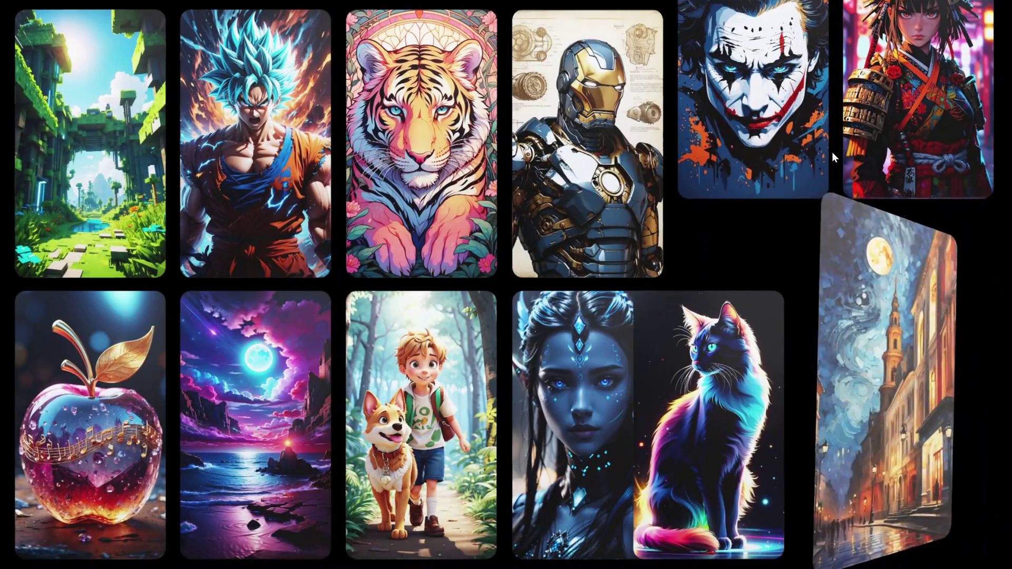